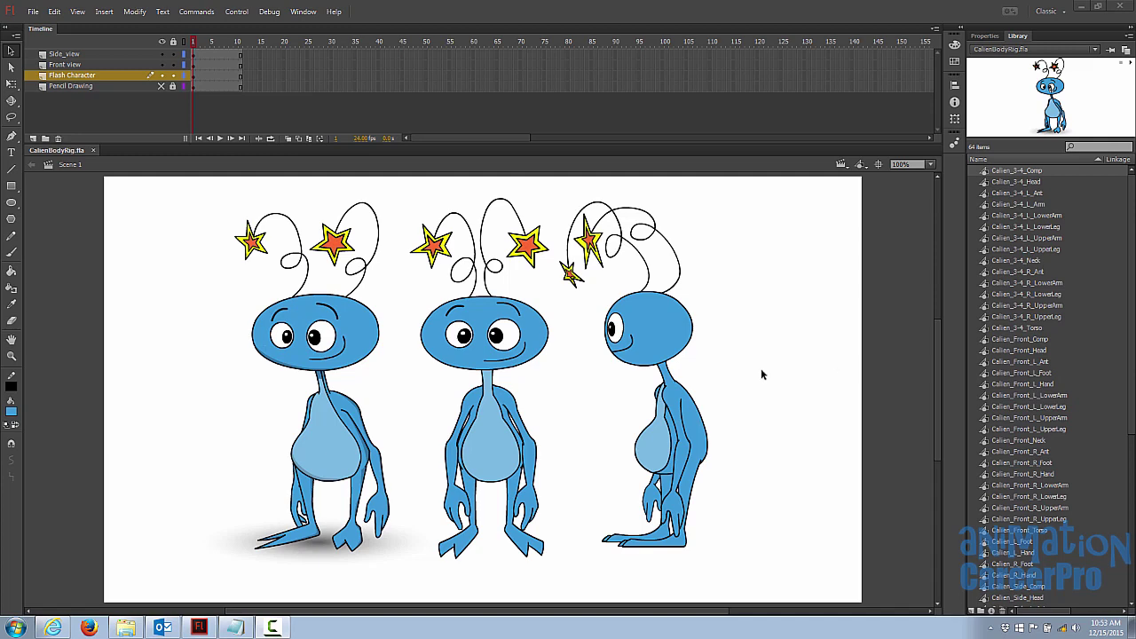
- Enter the three-quarter Calien composition and test-rotate the head, then undo the rotation
double_click(327, 318)
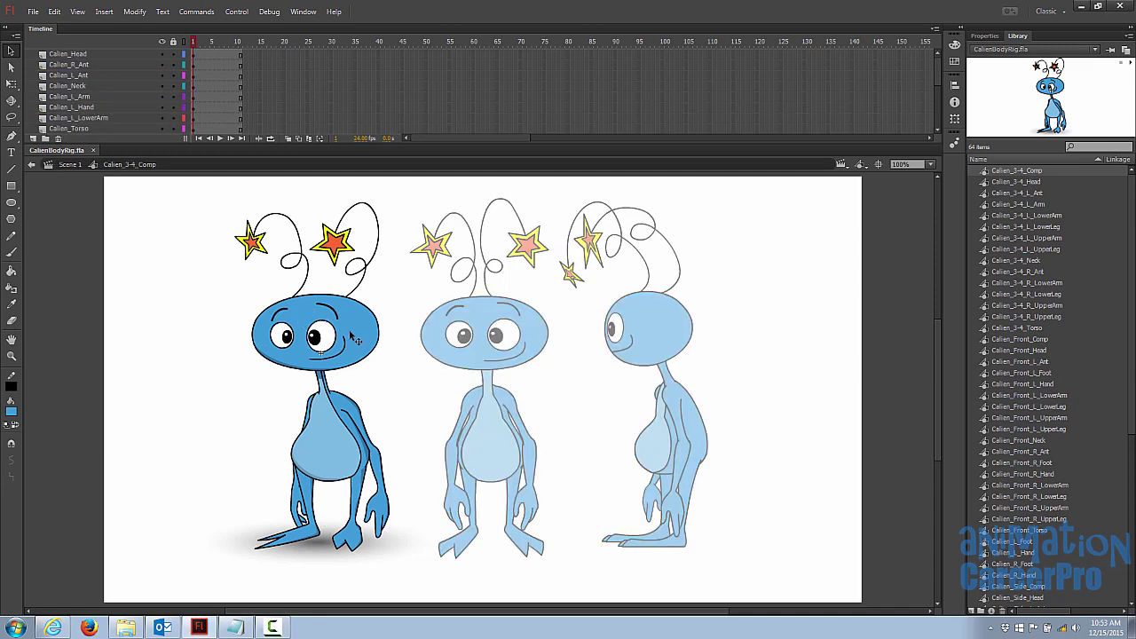
double_click(532, 344)
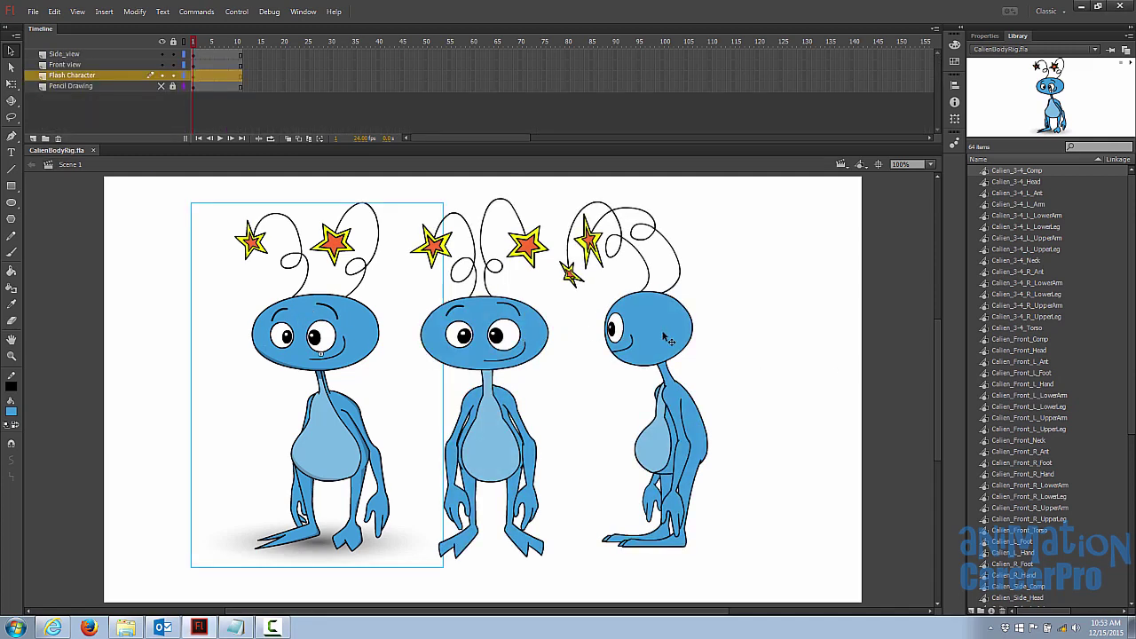
left_click(477, 353)
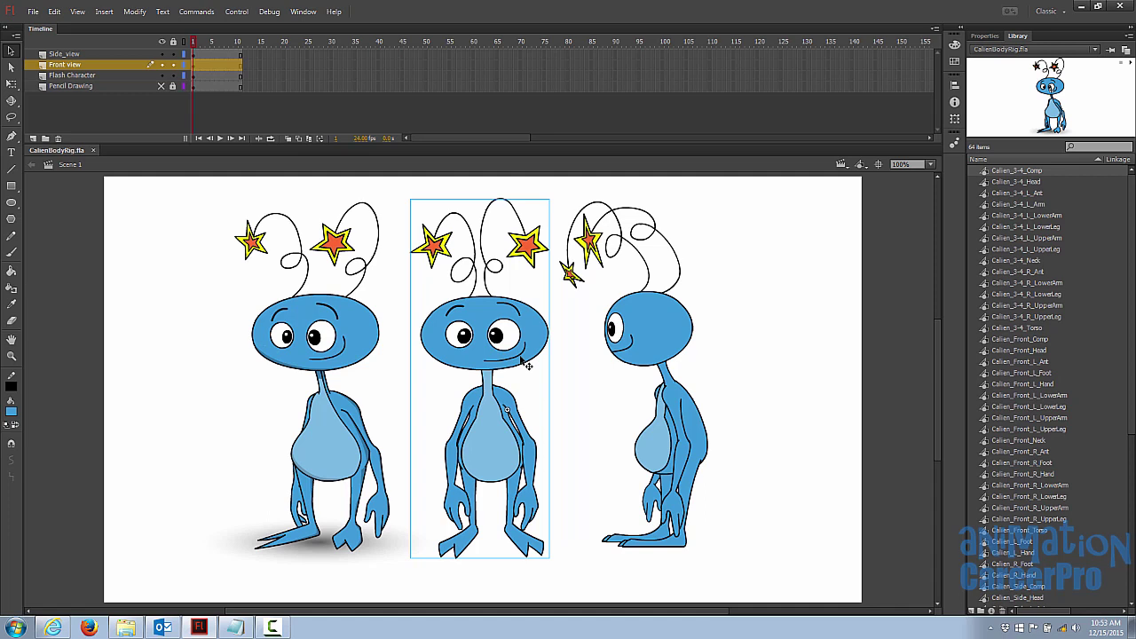
left_click(377, 355)
double_click(377, 355)
left_click(377, 353)
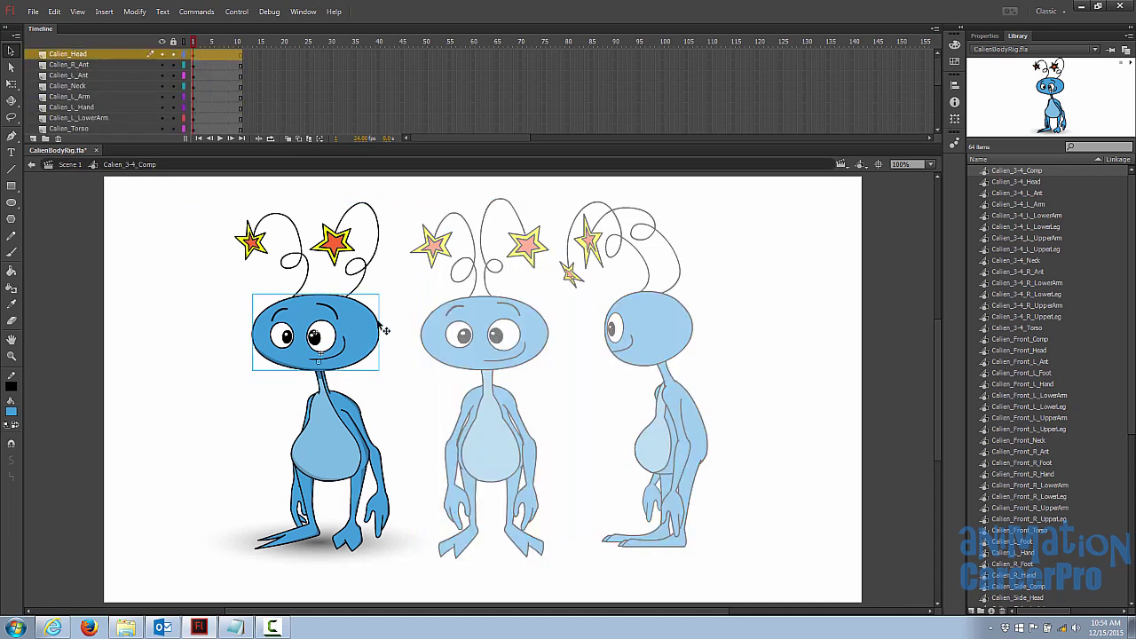
key("q")
left_click_drag(384, 327, 404, 333)
key("ctrl+z")
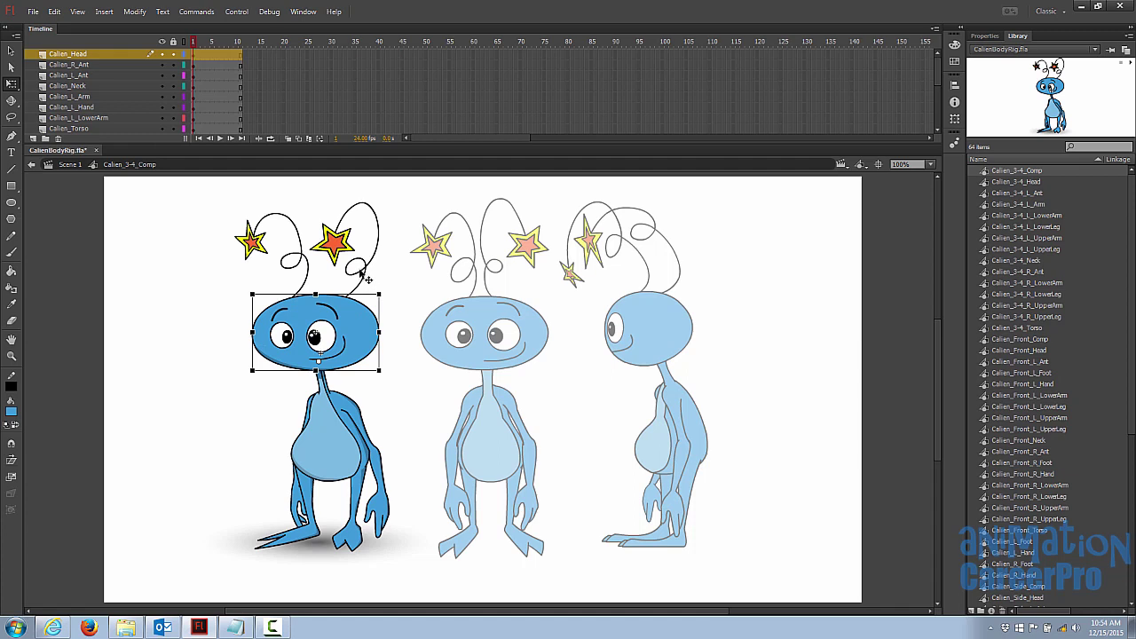
- Cut the Calien_L_Ant and Calien_R_Ant layers out of Calien_3-4_Comp
left_click(367, 276)
left_click(117, 64, "ctrl")
left_click(112, 66, "ctrl")
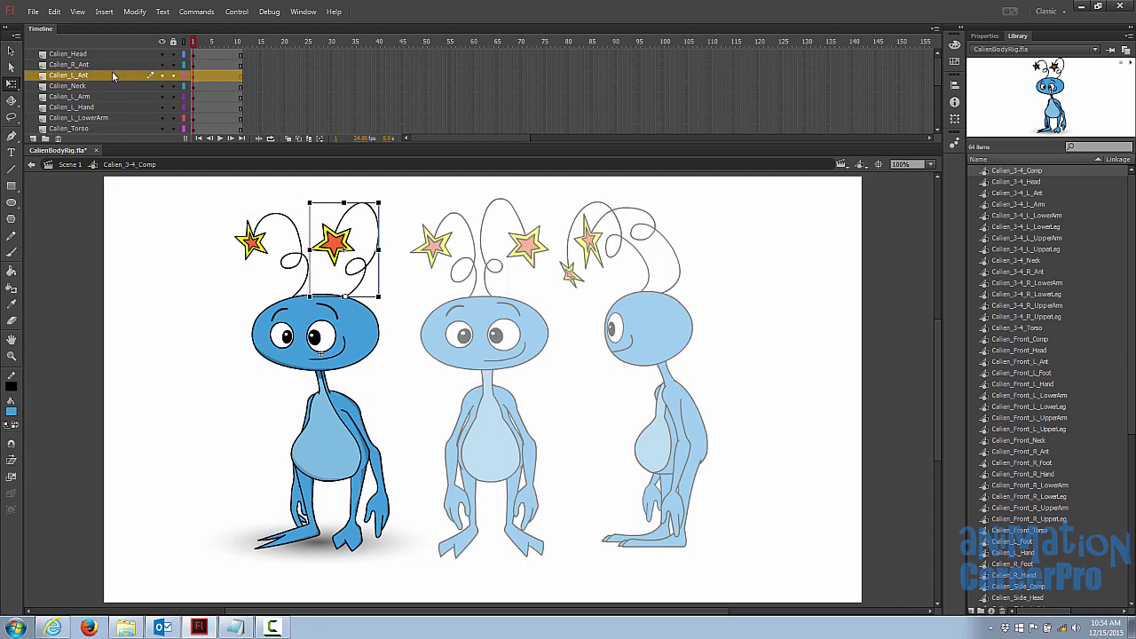
left_click(112, 67, "ctrl")
right_click(112, 70)
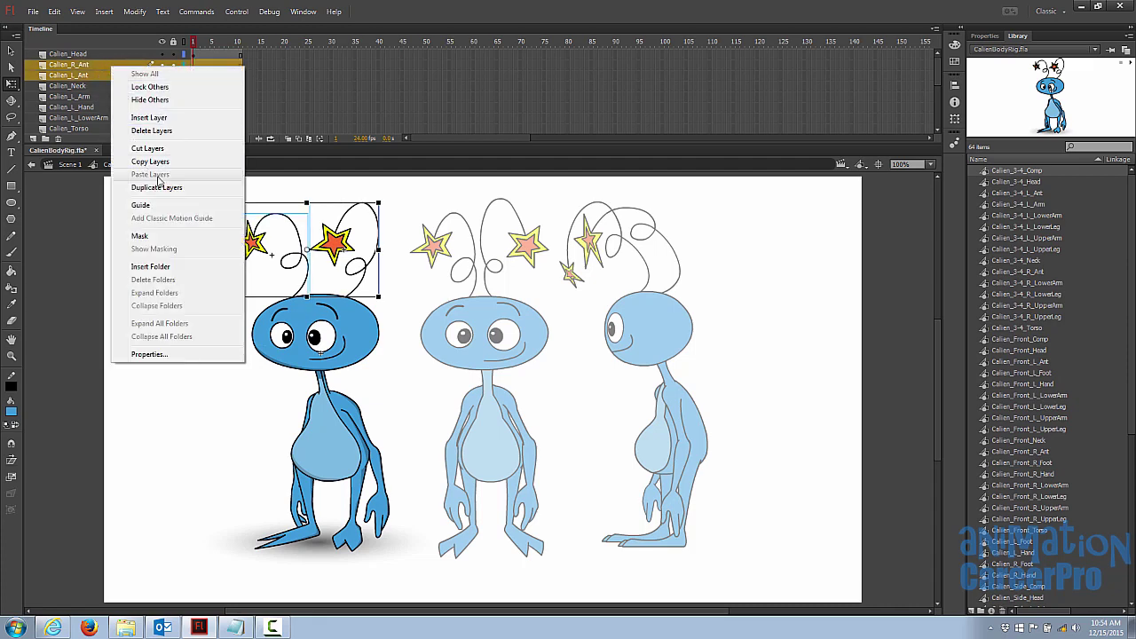
left_click(165, 151)
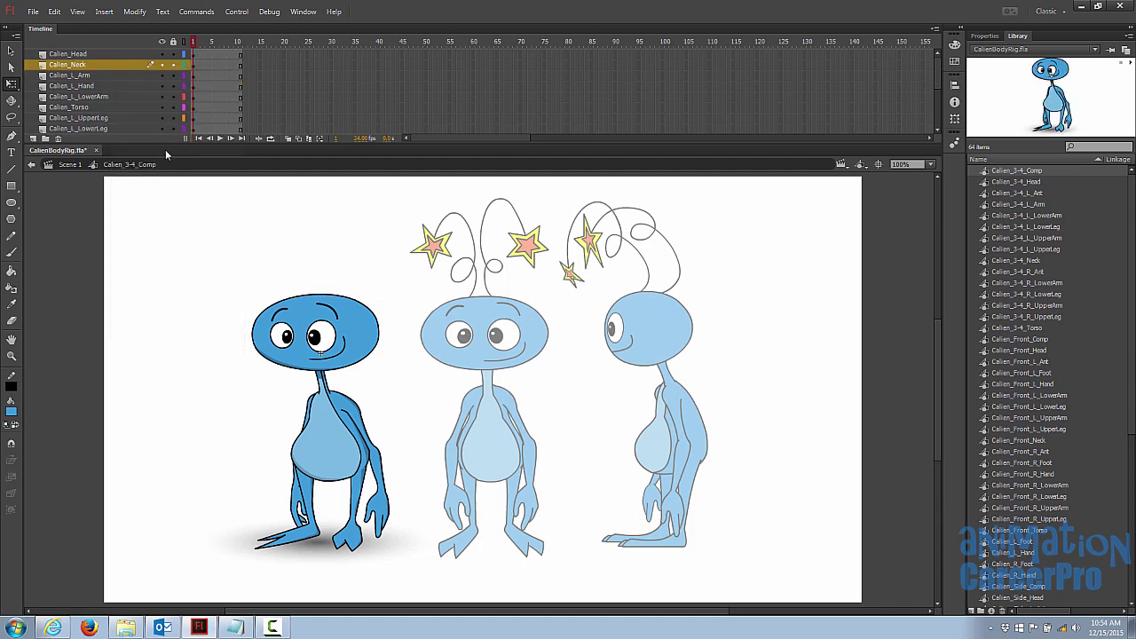
- Paste both antenna layers into Calien_3-4_Head and stack headart above them
left_click(312, 308)
double_click(313, 309)
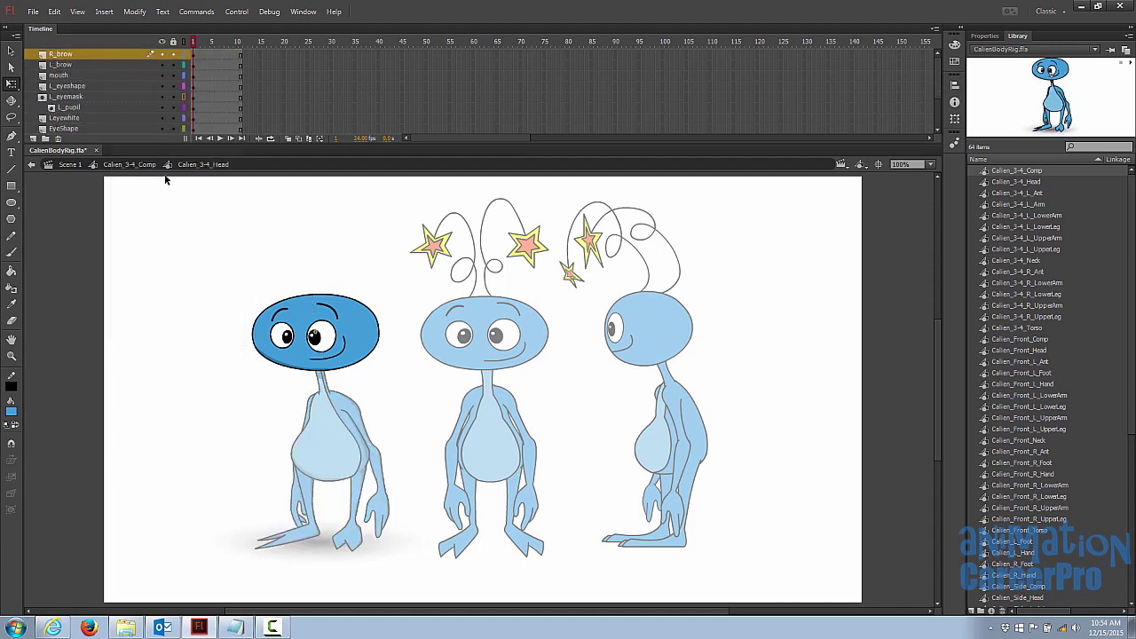
right_click(97, 117)
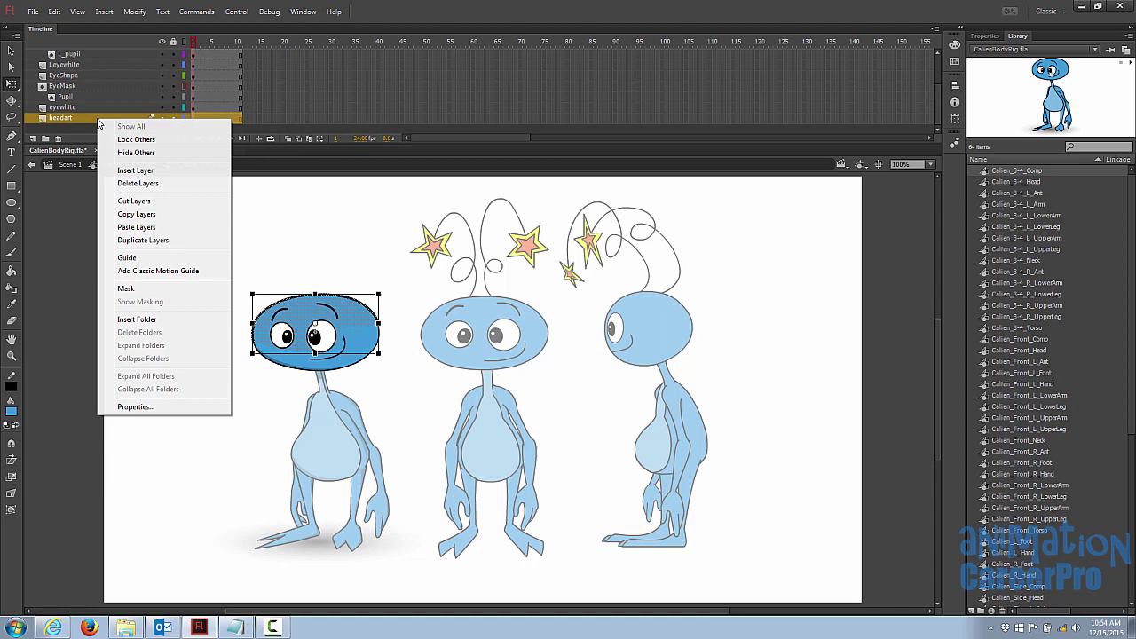
left_click(145, 232)
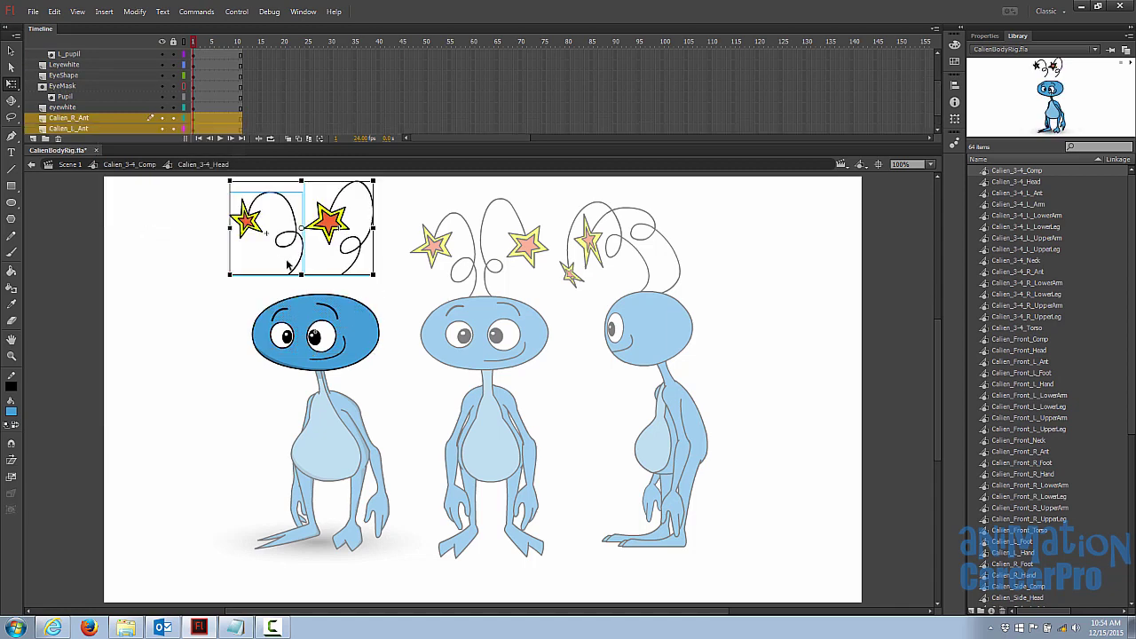
key("Down")
key("Down")
key("Down")
key("Down")
key("Down")
key("Down")
key("Down")
key("Down")
key("Down")
key("Down")
key("Down")
key("Down")
key("Down")
key("Down")
key("Down")
key("Down")
key("Down")
key("Down")
key("Down")
key("Down")
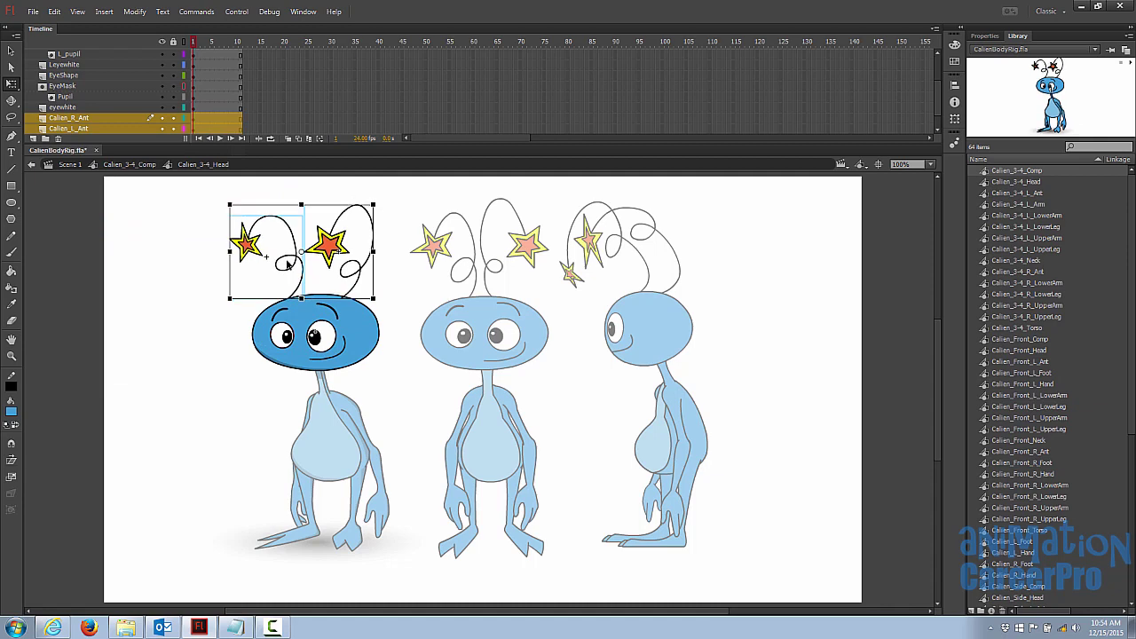
scroll(96, 114, "down", 2)
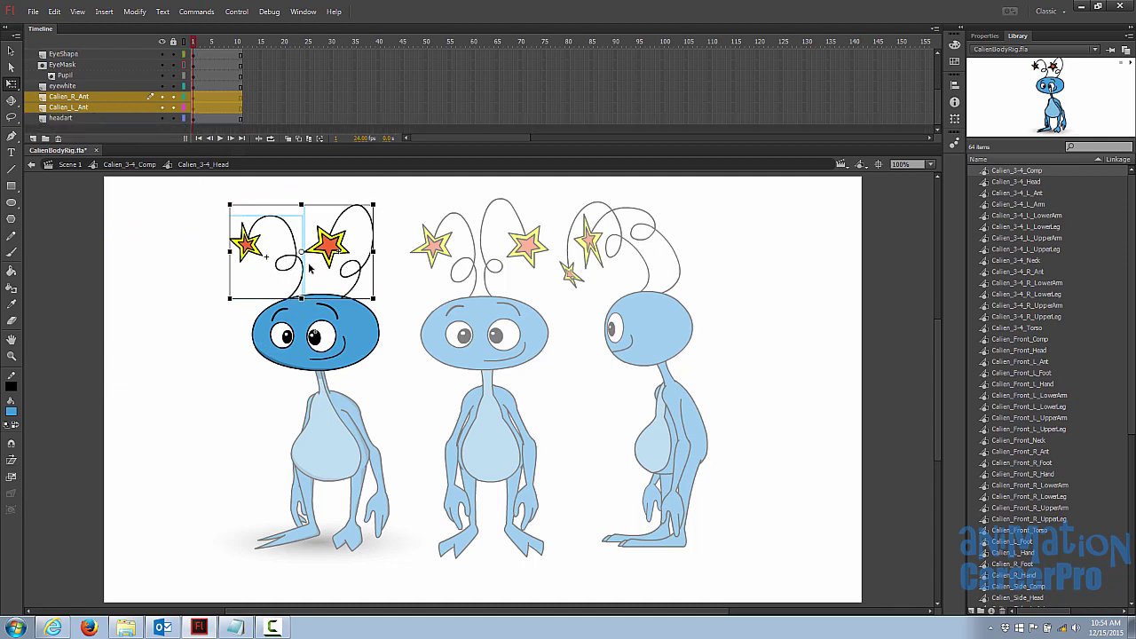
left_click_drag(102, 119, 80, 96)
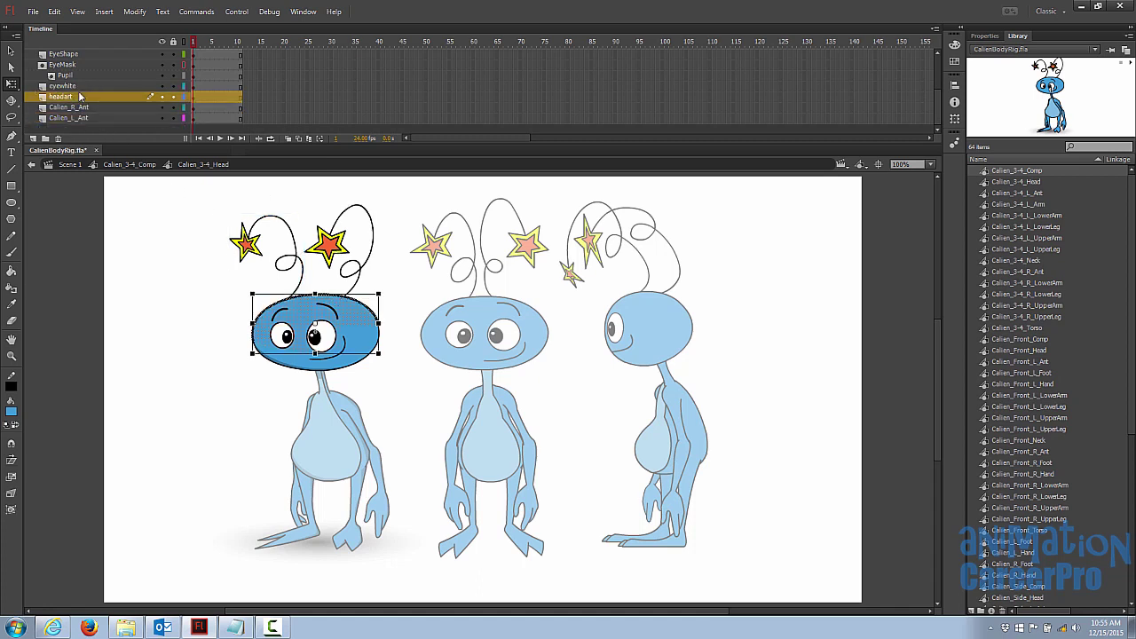
- Try moving both antennae down onto the head, then undo and deselect
left_click(83, 108)
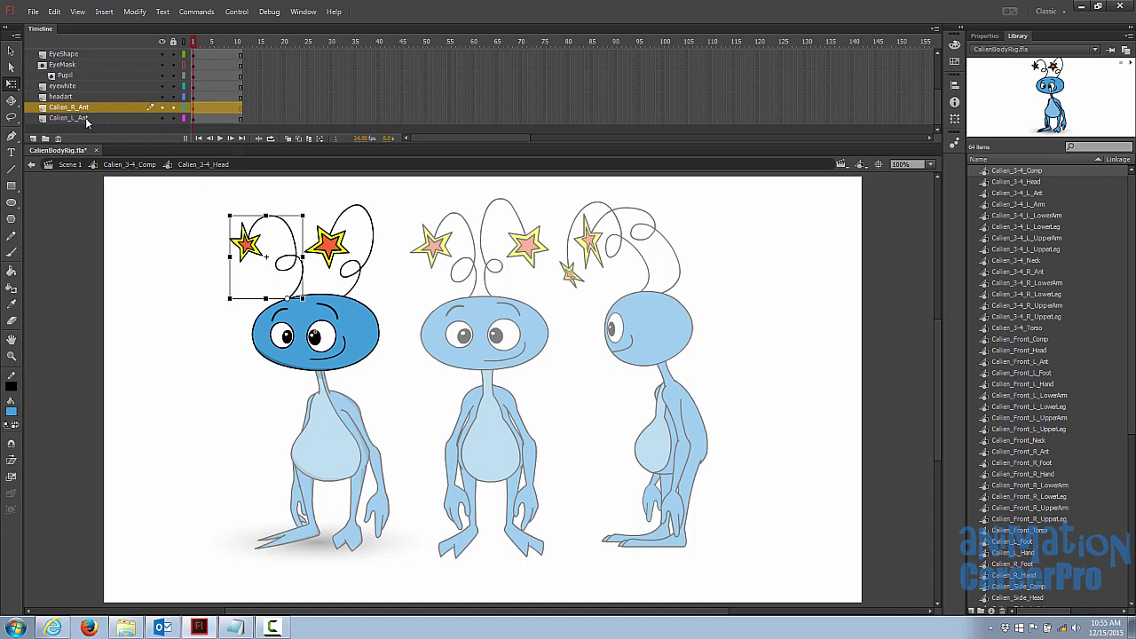
left_click(86, 118)
left_click_drag(334, 260, 328, 308)
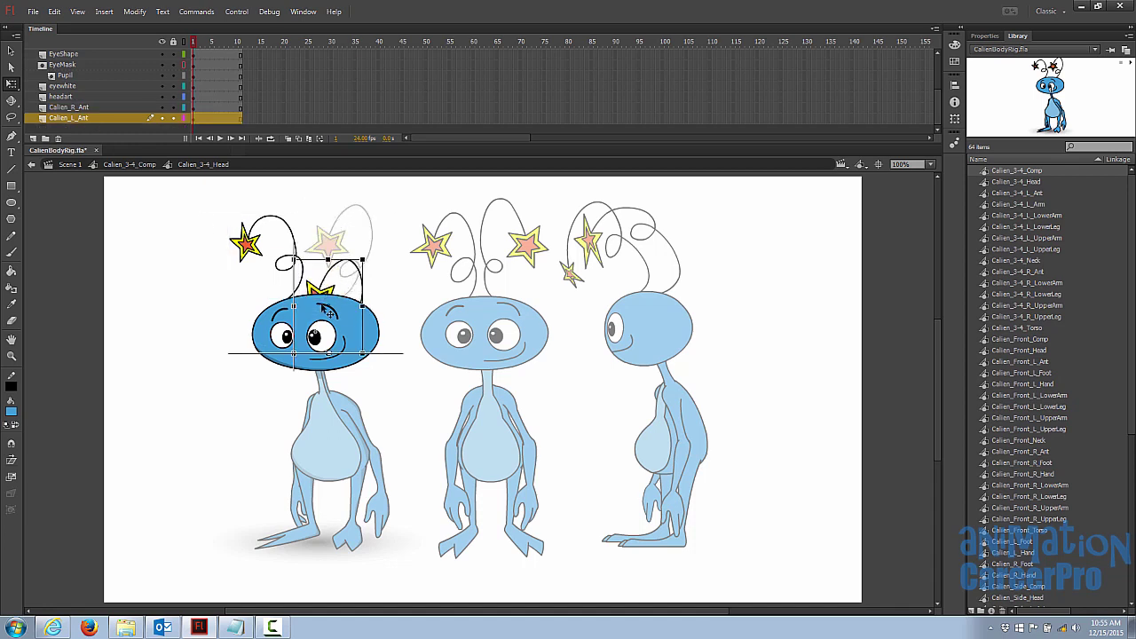
key("ctrl+z")
left_click(225, 299)
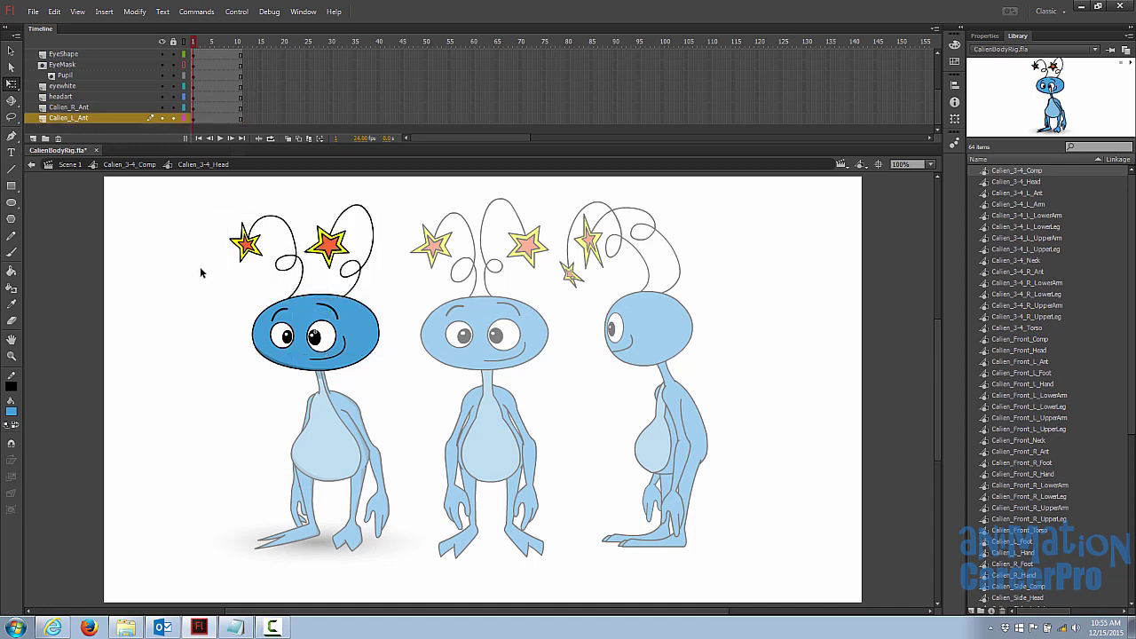
- Rotate the head in the composition to confirm the antennae follow, then check the side view
double_click(199, 272)
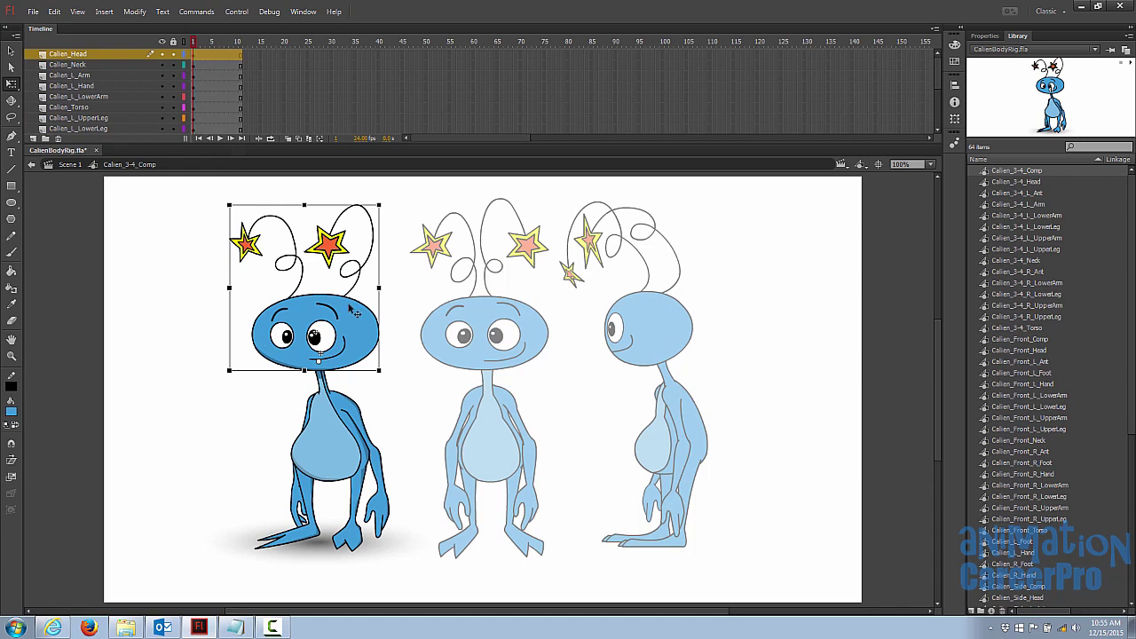
left_click_drag(388, 210, 383, 238)
double_click(494, 306)
left_click(488, 355)
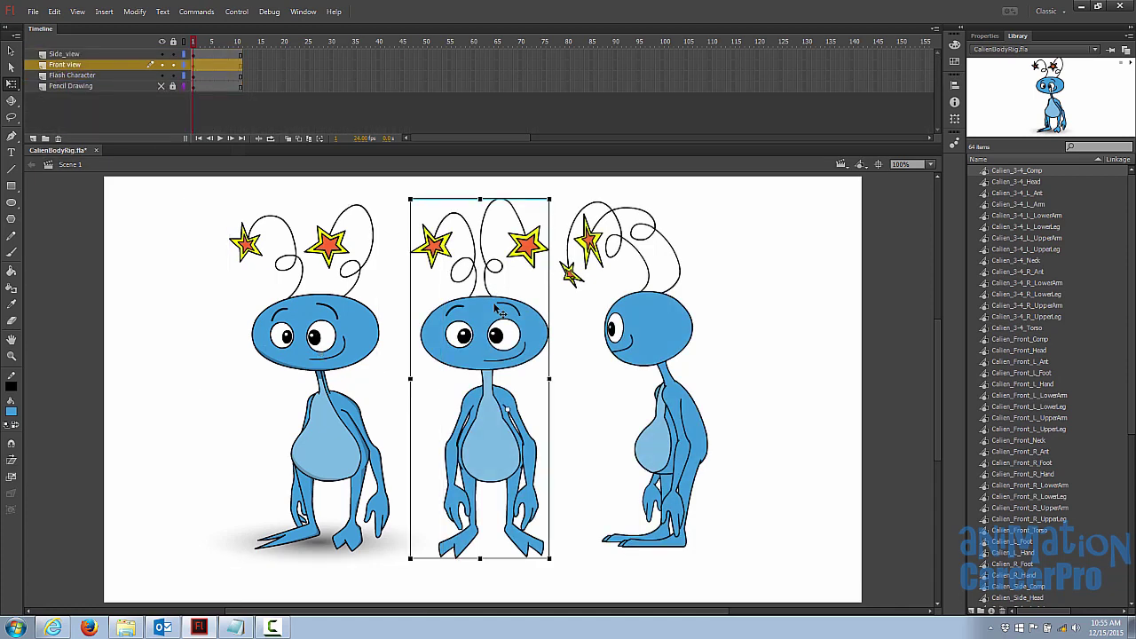
double_click(488, 355)
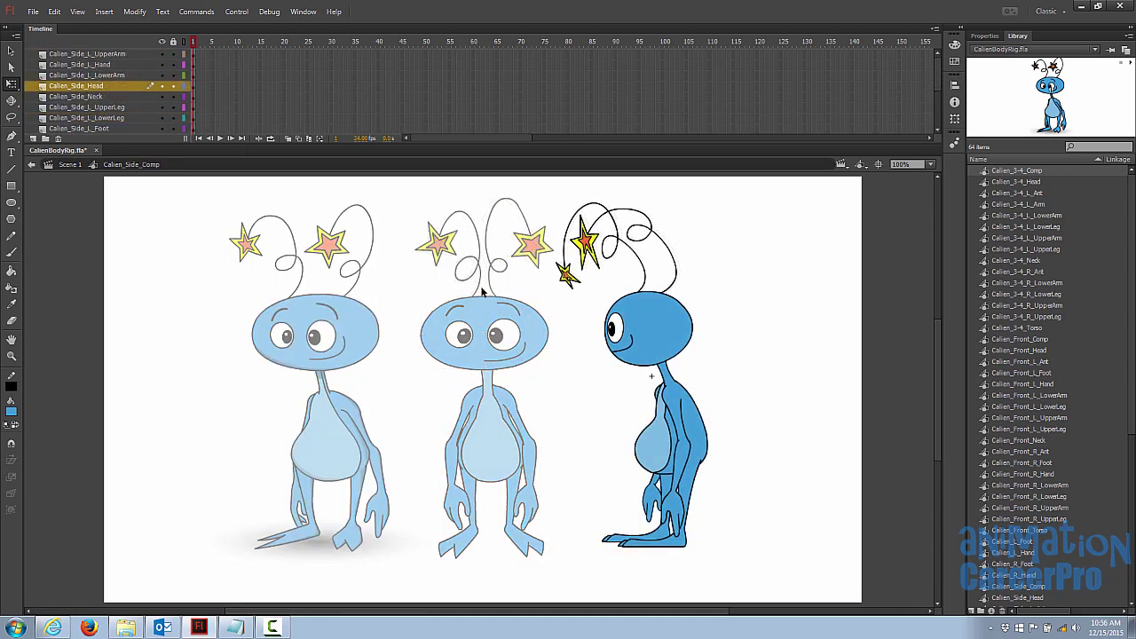
double_click(744, 268)
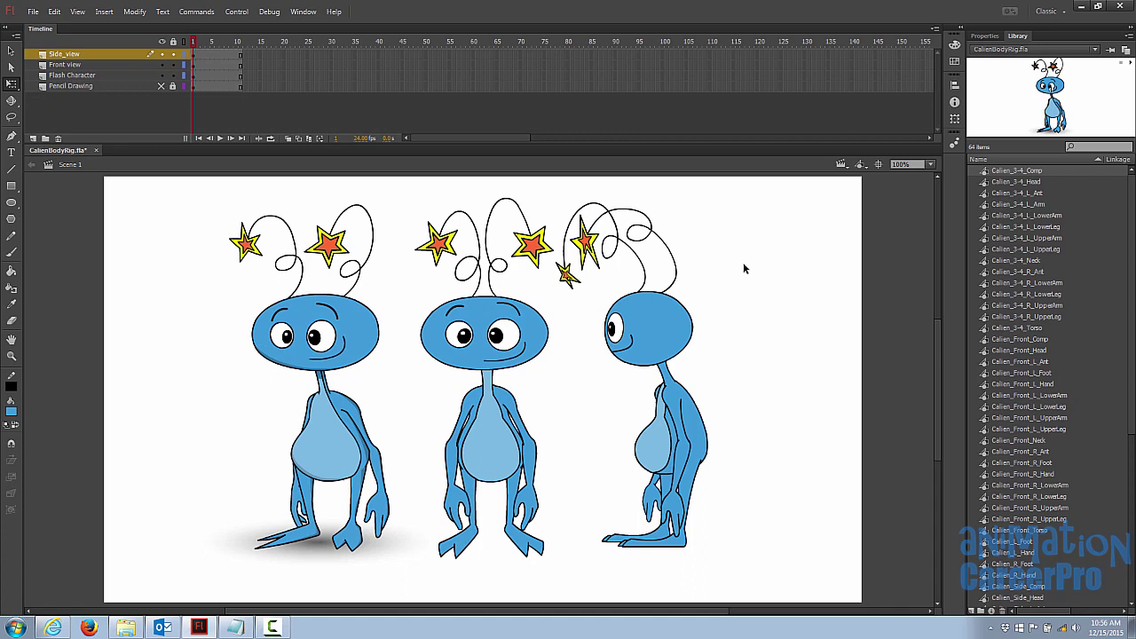
- Preview Calien_3-4 library symbols: Comp, Head, L_Ant, L_Arm, L_LowerArm, L_UpperLeg and L_LowerLeg
left_click(1021, 174)
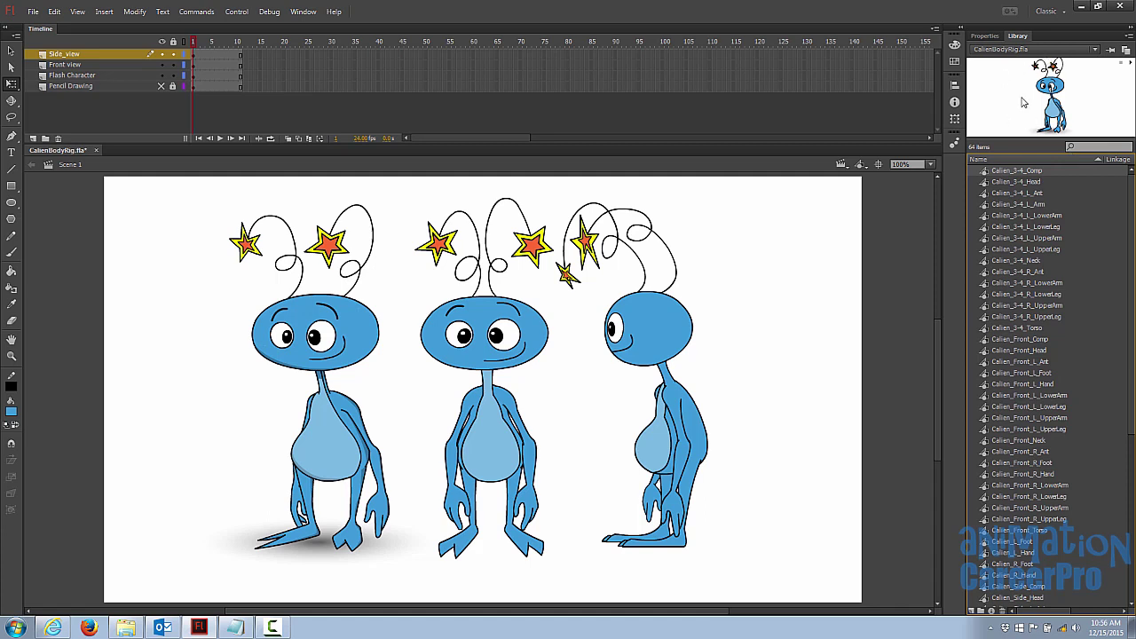
left_click(1030, 183)
left_click(1030, 194)
left_click(1031, 205)
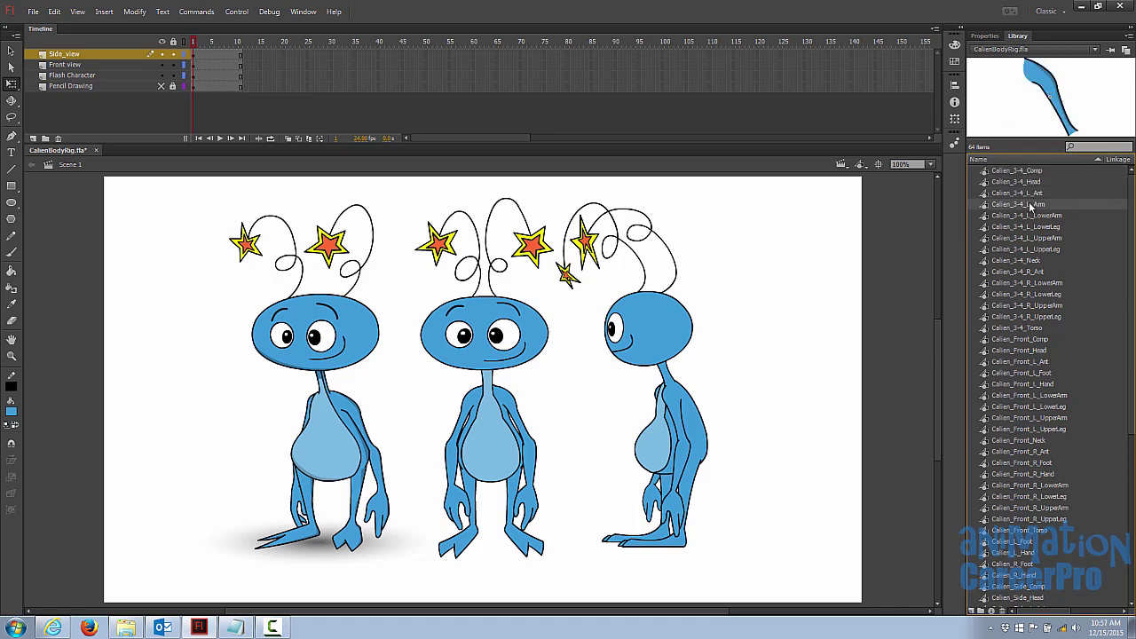
left_click(1034, 216)
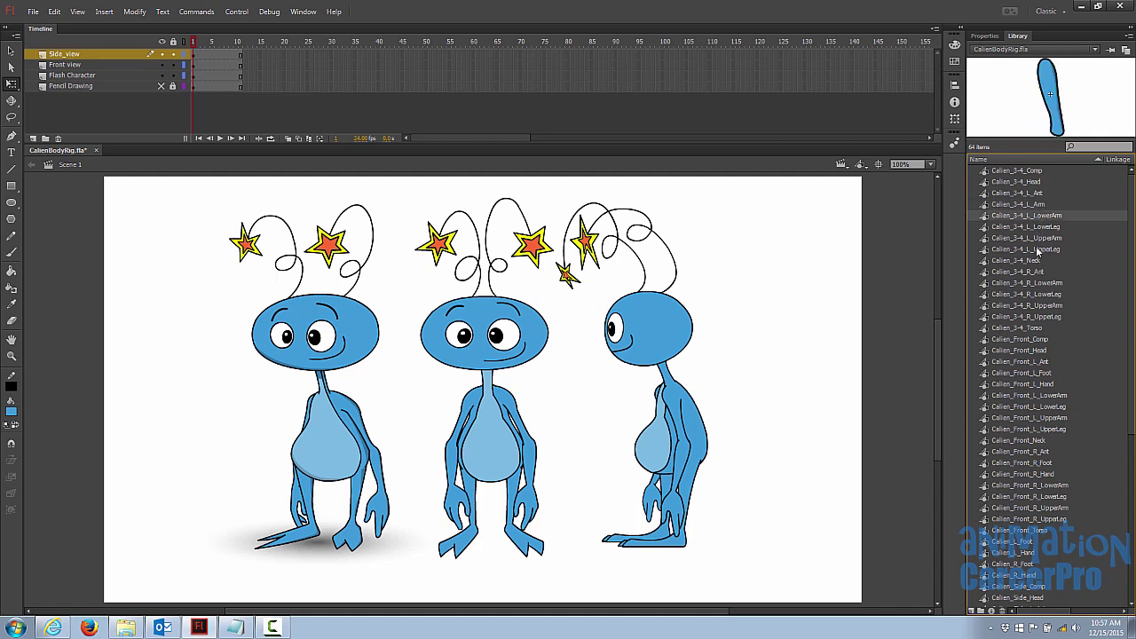
scroll(1015, 443, "down", 8)
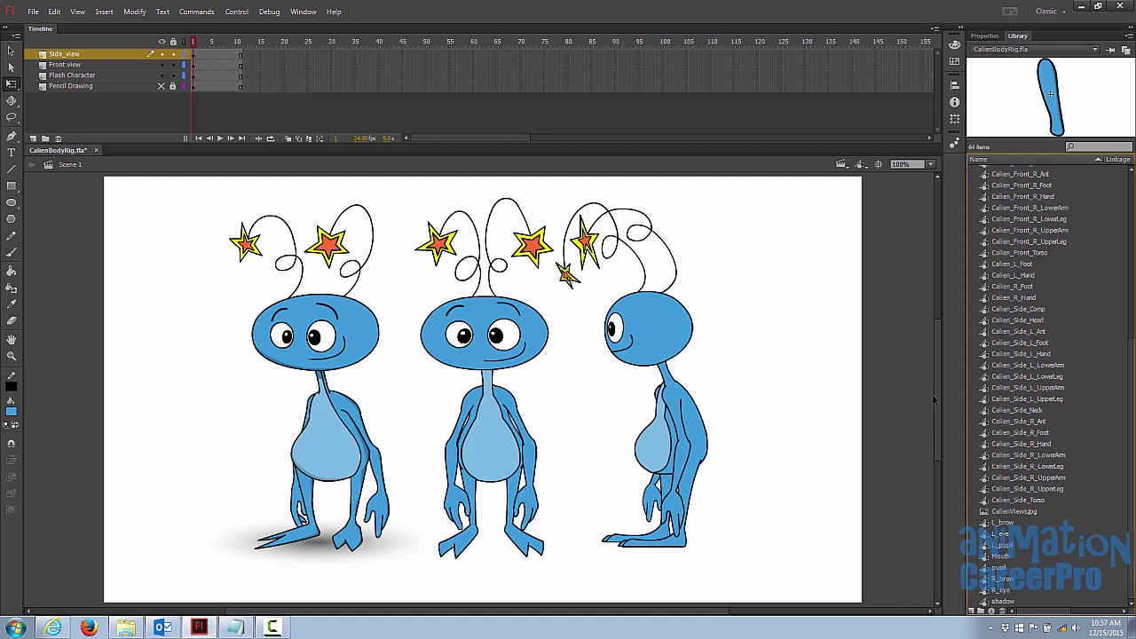
scroll(1019, 533, "up", 8)
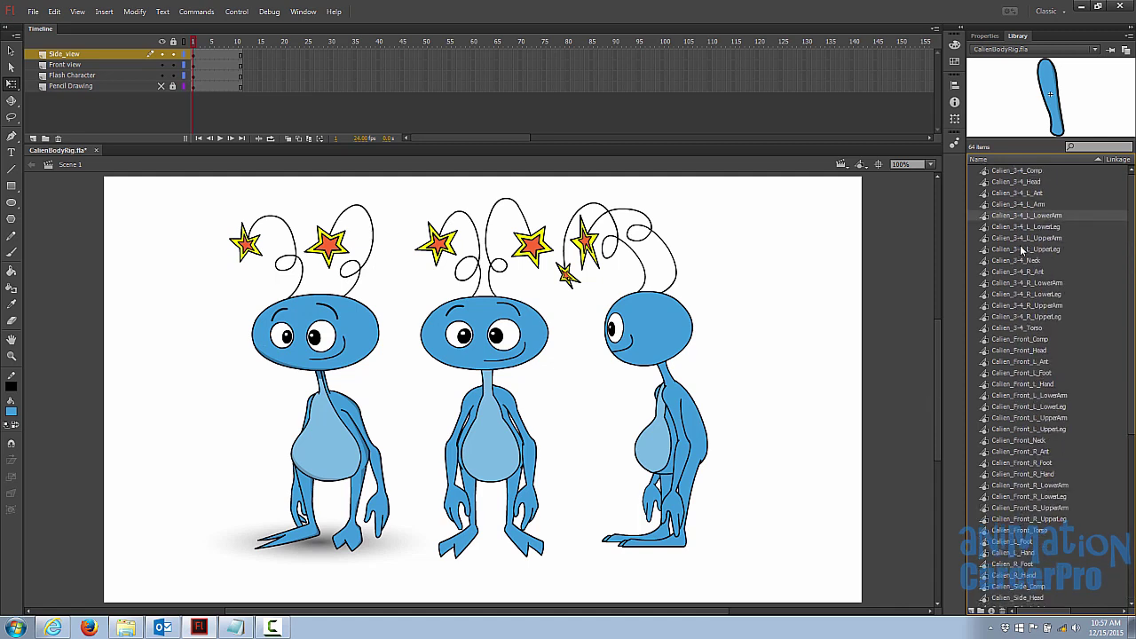
left_click(1022, 250)
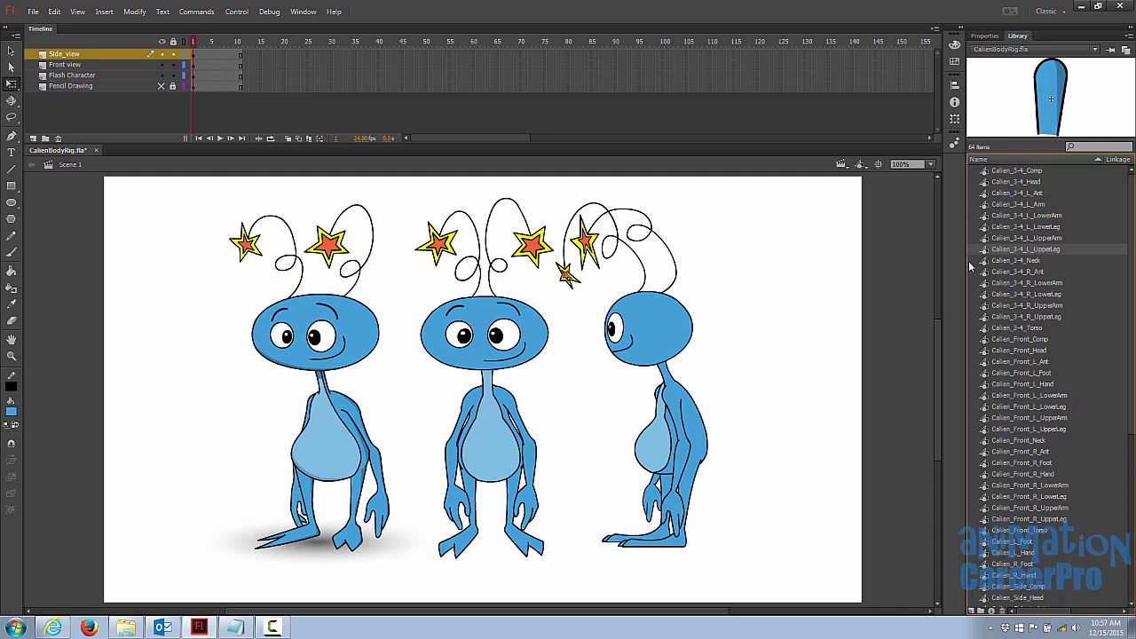
left_click(1030, 216)
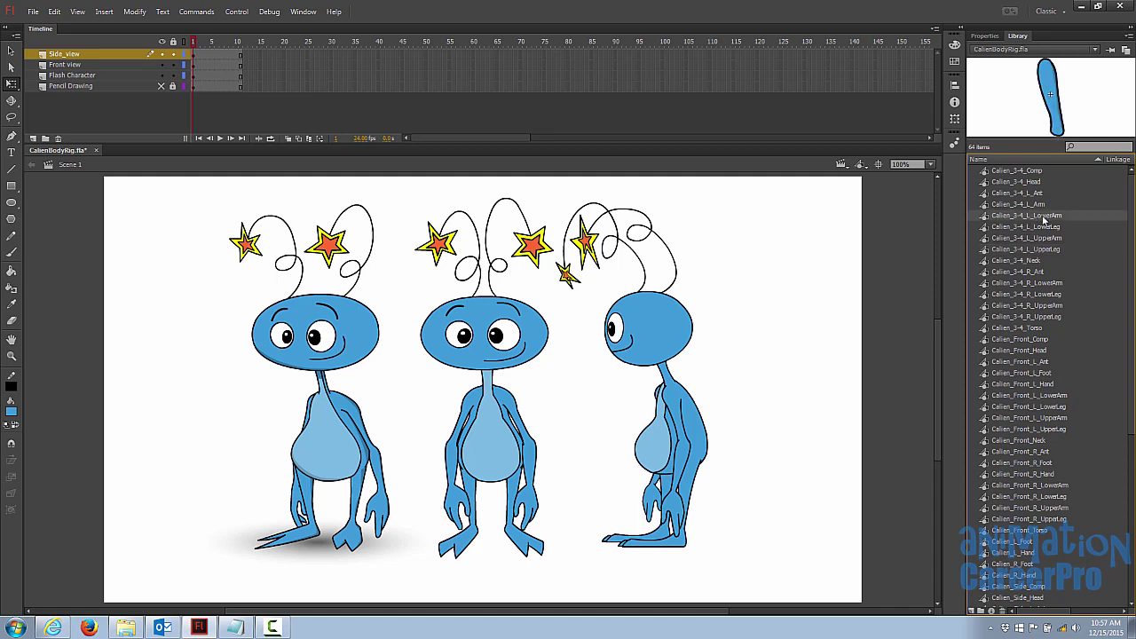
left_click(771, 266)
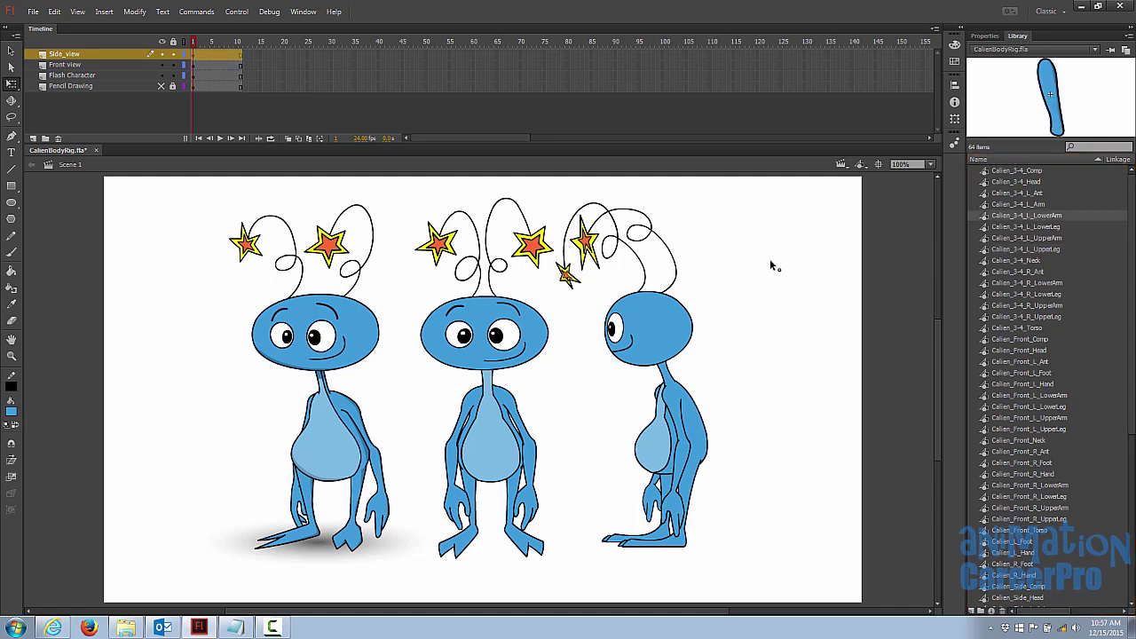
key("ctrl+z")
key("ctrl+z")
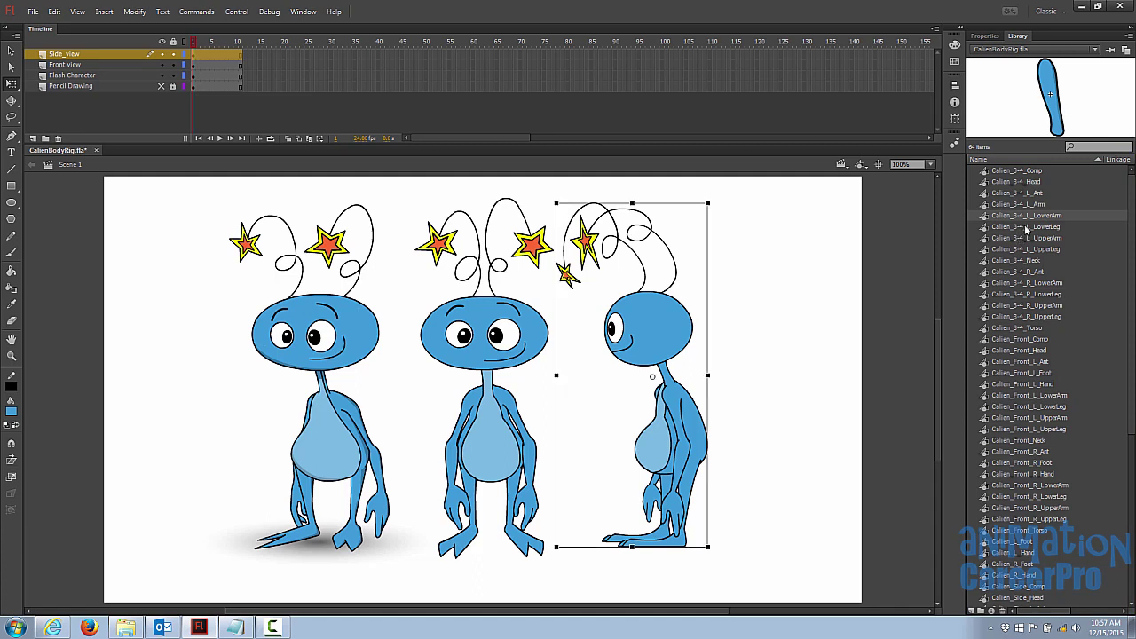
left_click(1026, 227)
scroll(1024, 226, "down", 8)
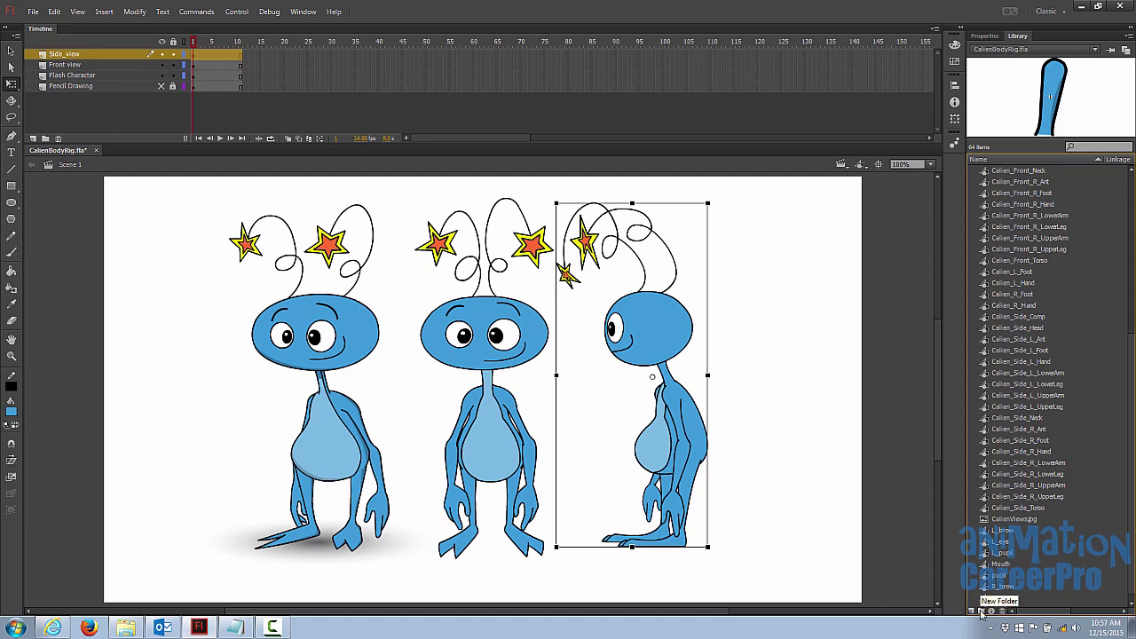
- Create library folders named 3-4 Comp and Front Comp
left_click(981, 611)
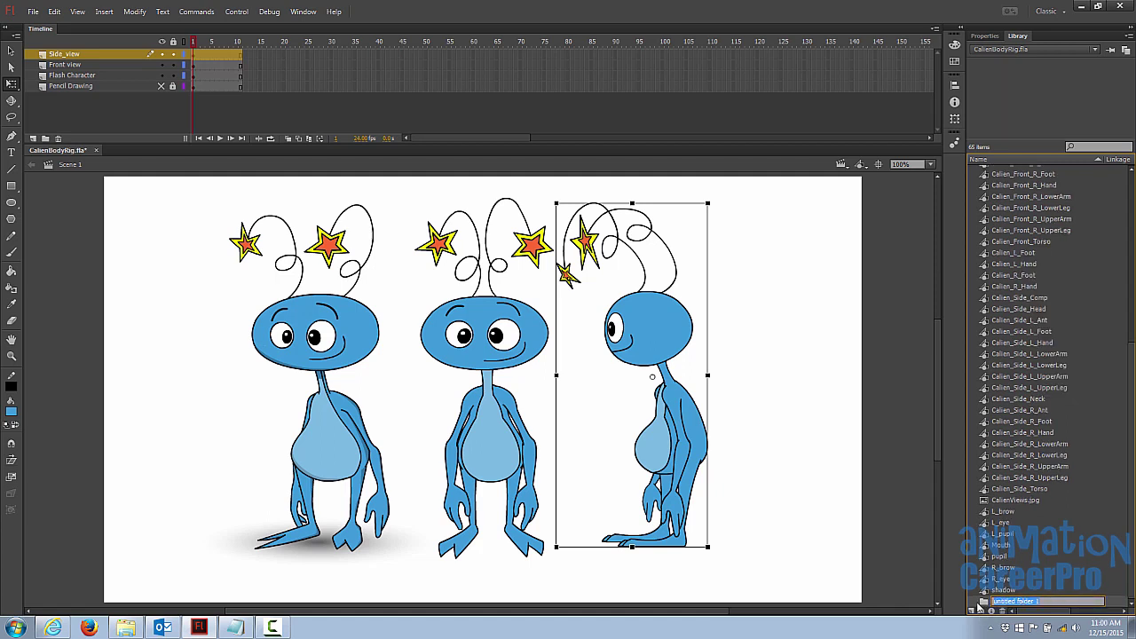
type("S")
key("Return")
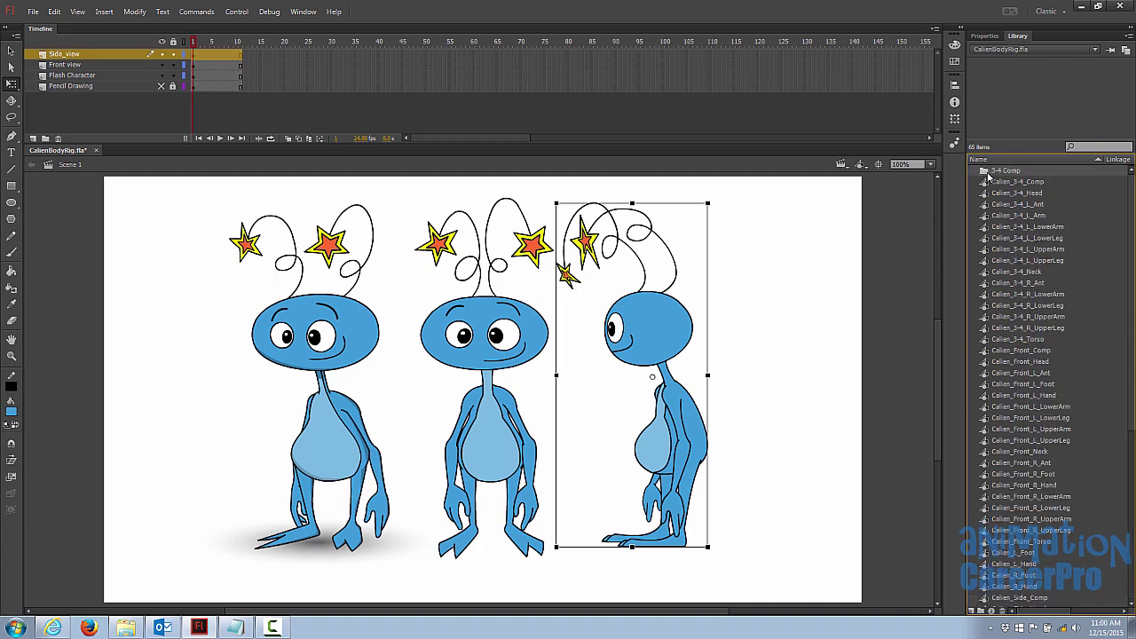
left_click(980, 611)
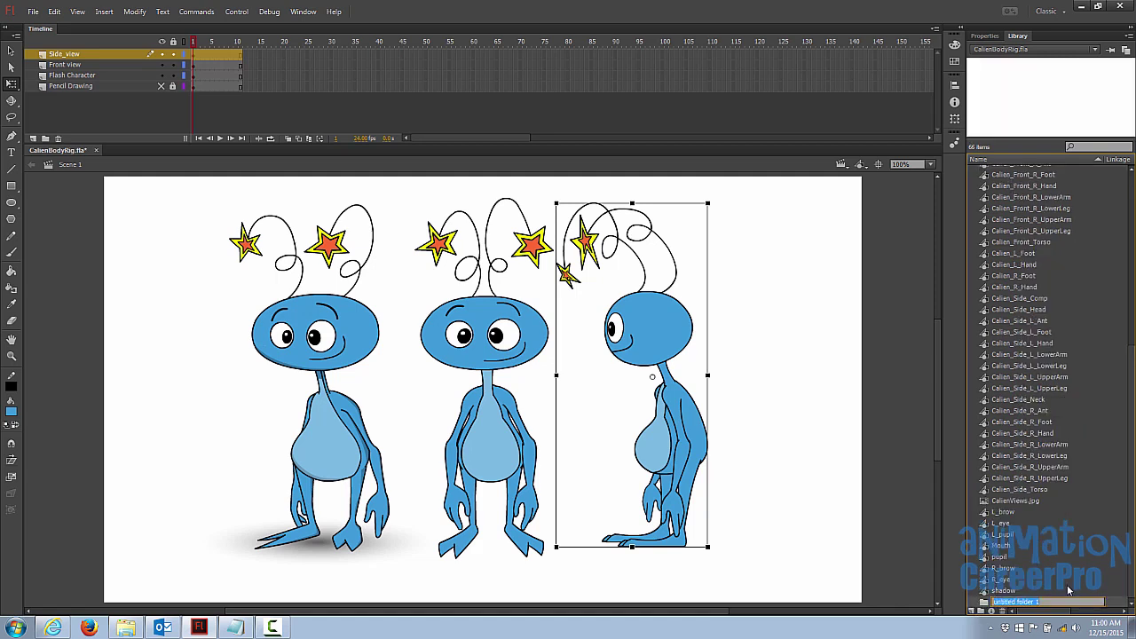
type("Front Comp")
key("Return")
- Add a third library folder named SideComp, removing the extra untitled folder
left_click(981, 611)
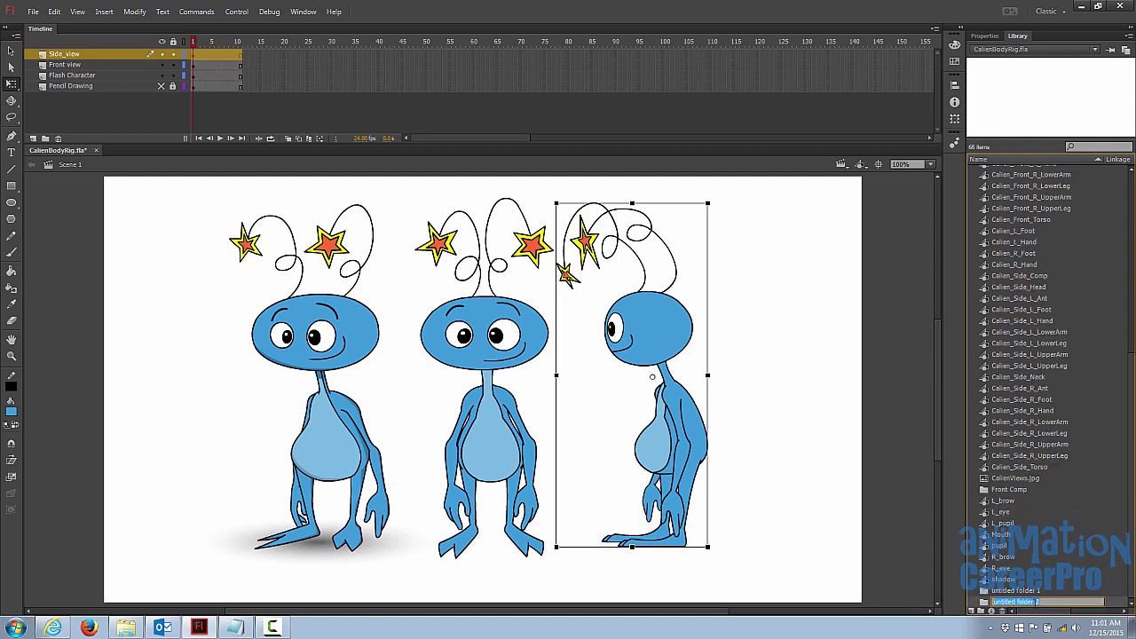
left_click(980, 612)
key("Delete")
double_click(1035, 603)
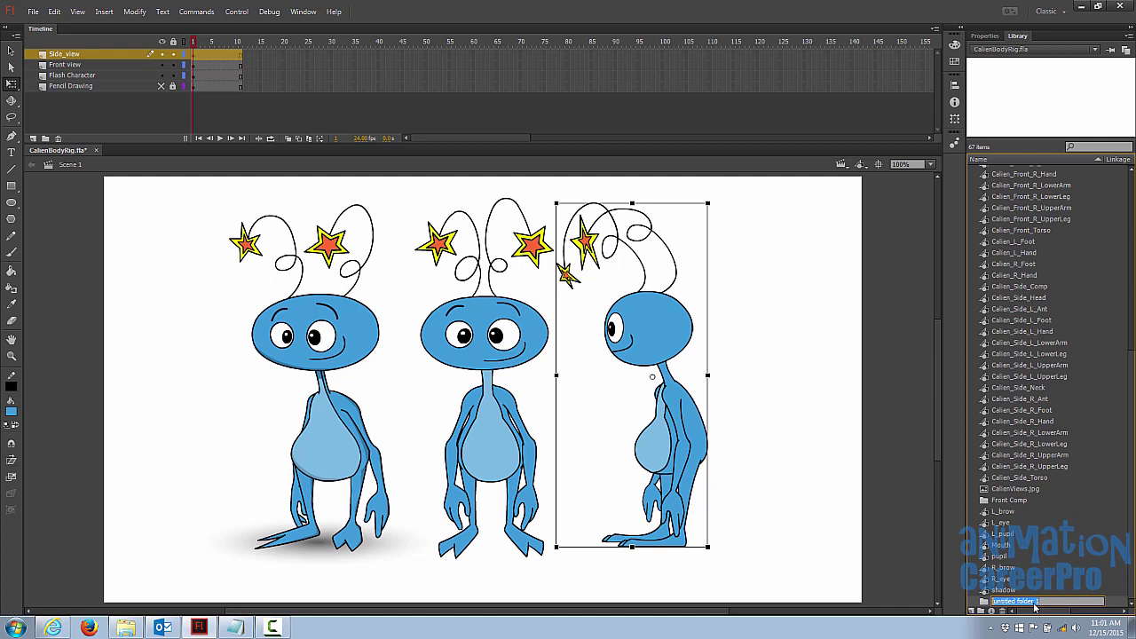
type("Side_Comp")
key("Return")
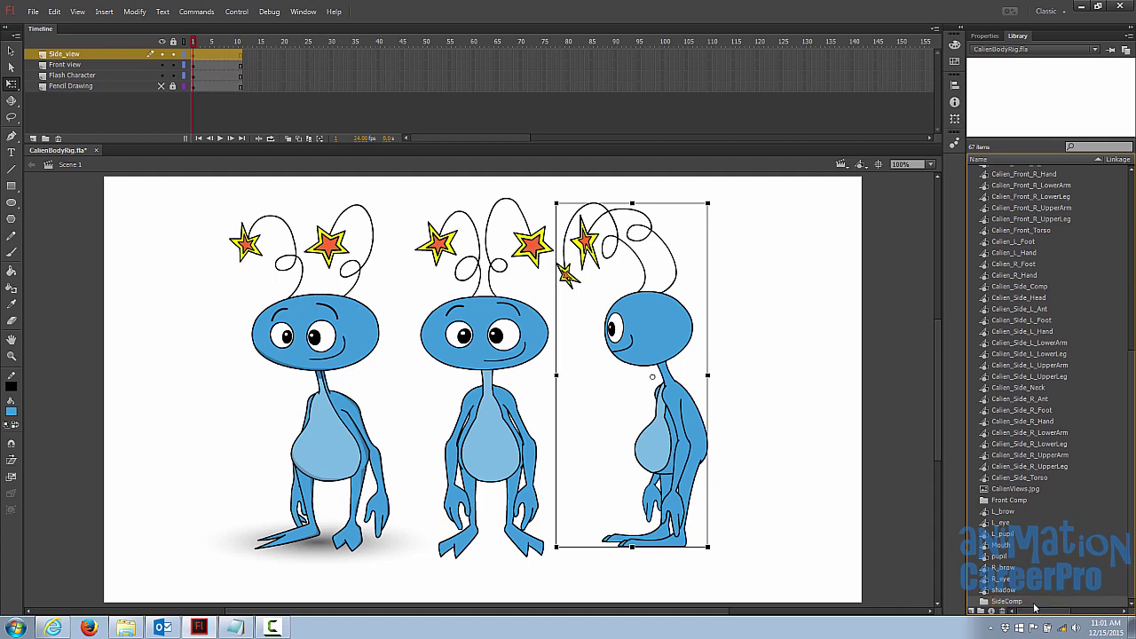
scroll(1030, 499, "up", 9)
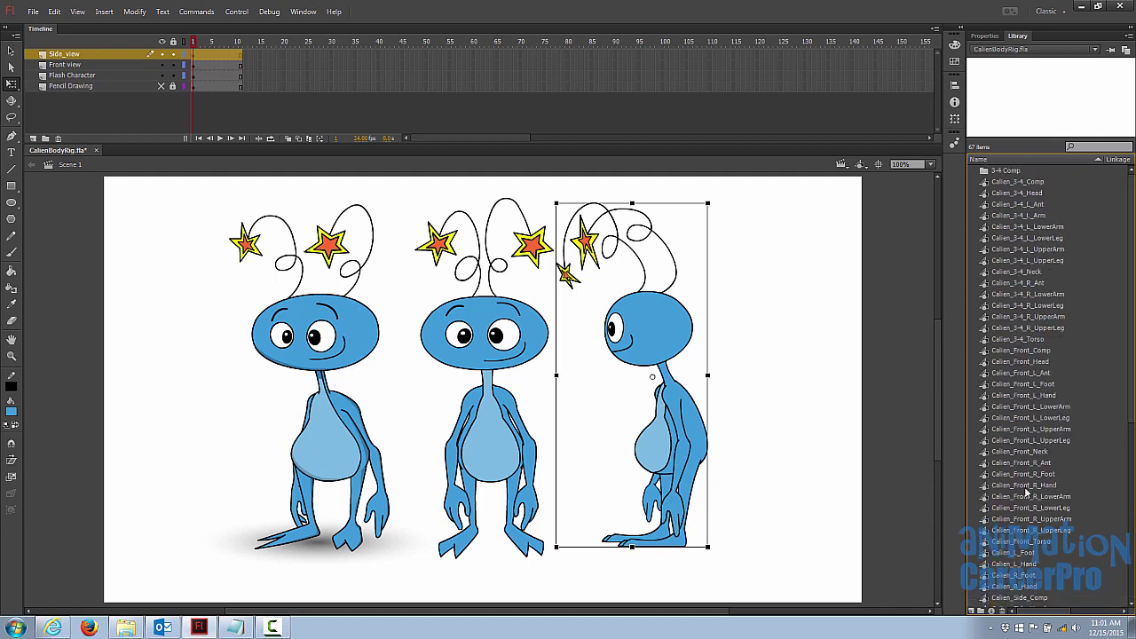
- Move Calien_3-4_Comp into the 3-4 Comp folder
left_click(998, 184)
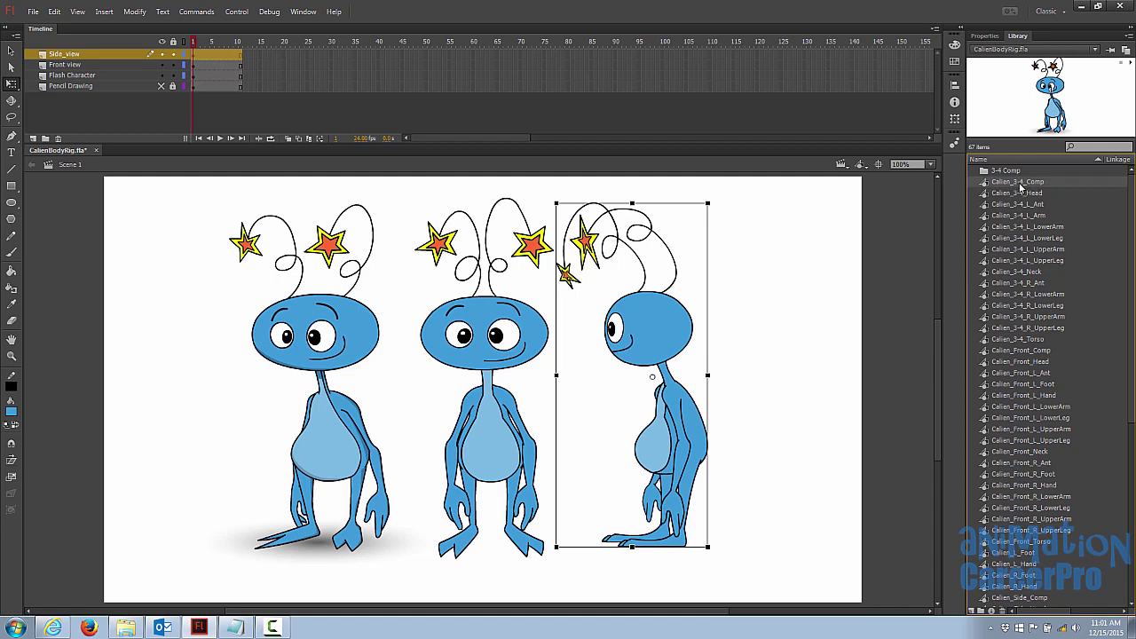
left_click_drag(1023, 184, 1014, 174)
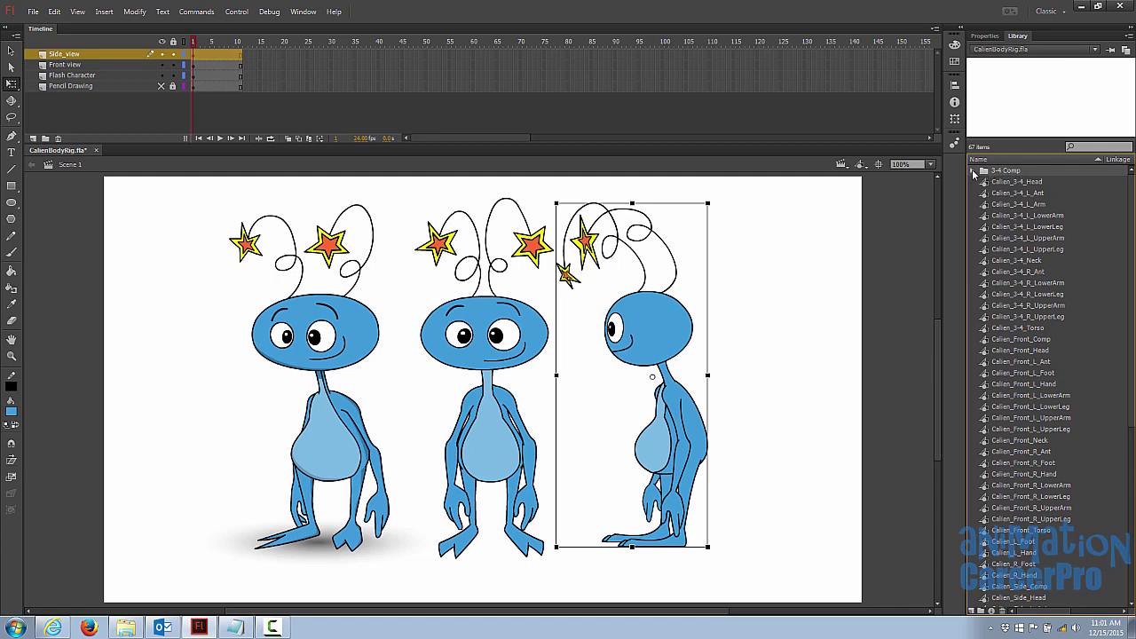
left_click(972, 170)
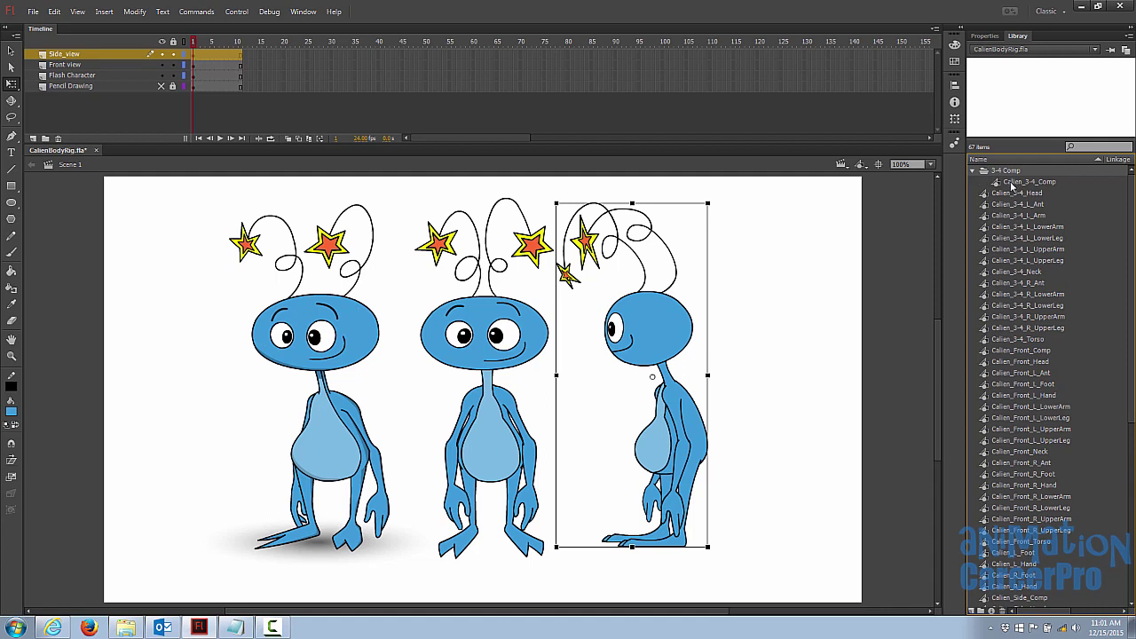
left_click(1009, 181)
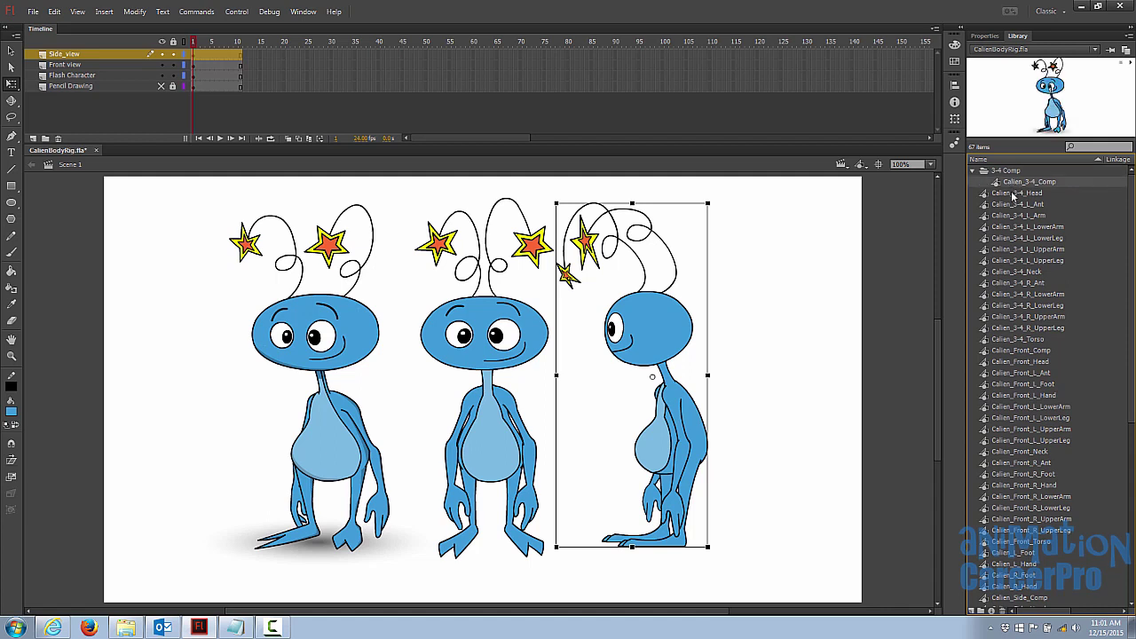
- Select Calien_3-4_Head through Calien_3-4_Torso and drag them into 3-4 Comp
left_click(1013, 194)
left_click(1023, 206, "shift")
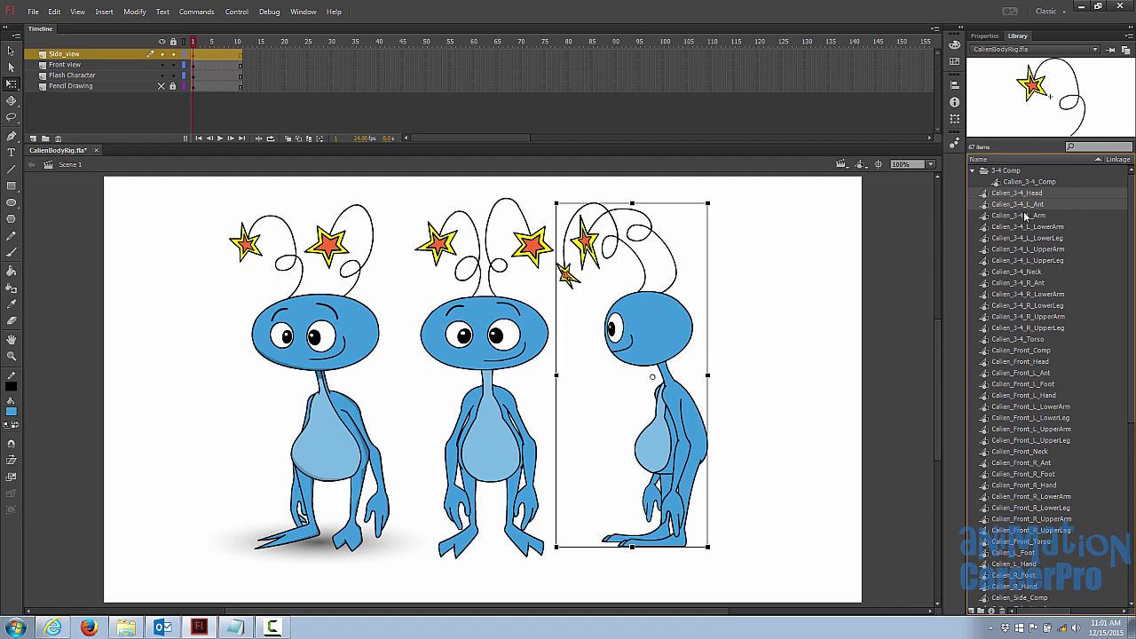
left_click(1027, 217, "shift")
left_click(1032, 194)
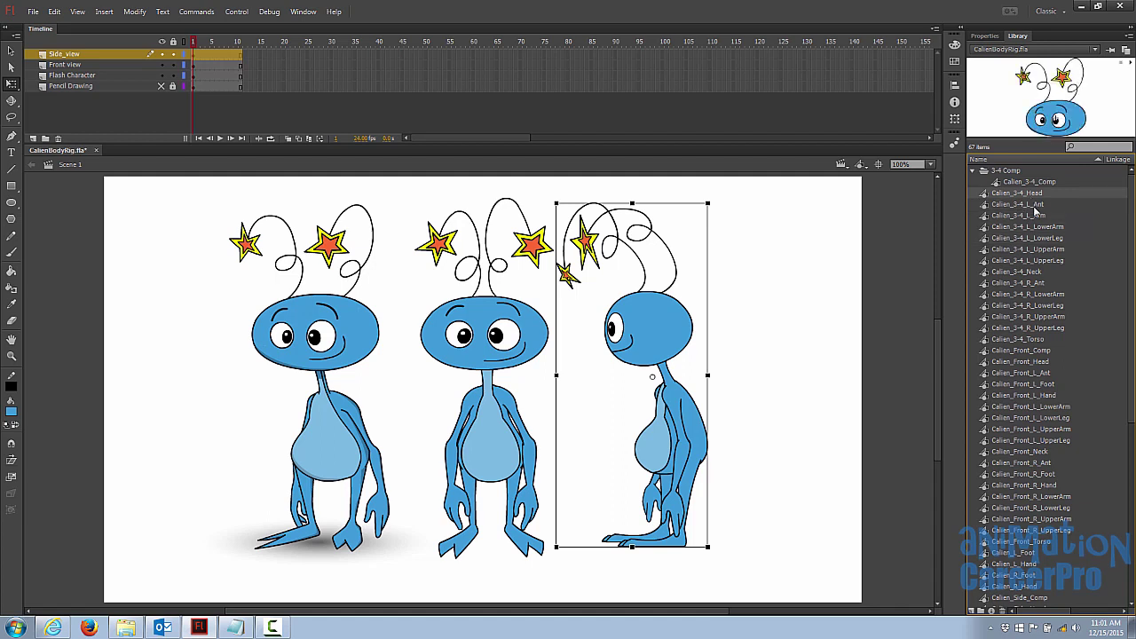
left_click(1029, 339, "shift")
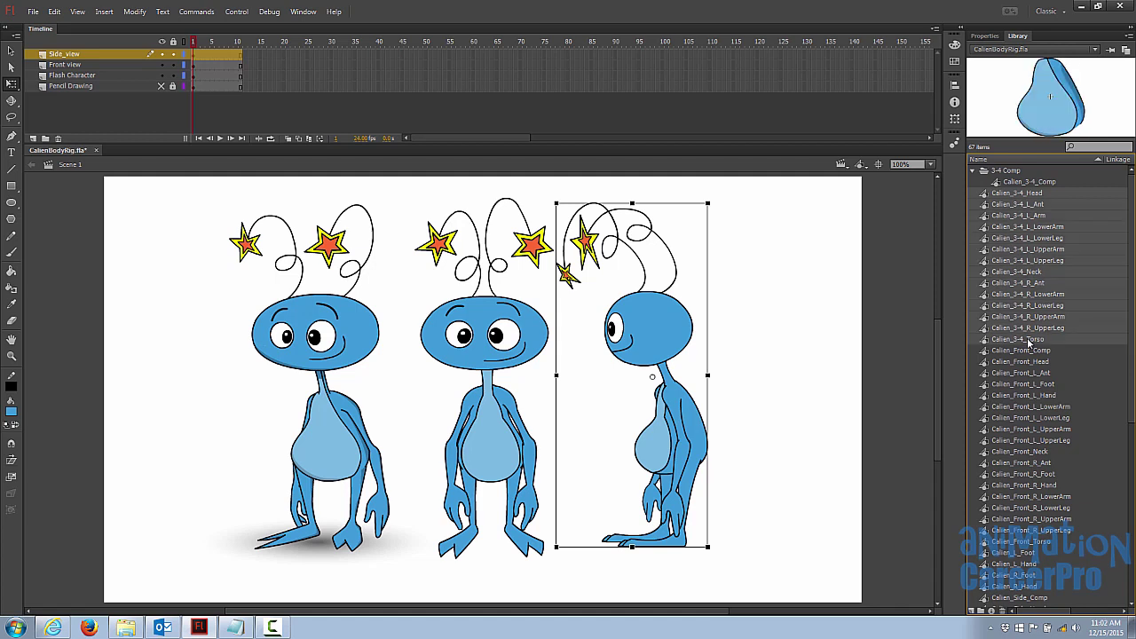
left_click(1049, 195)
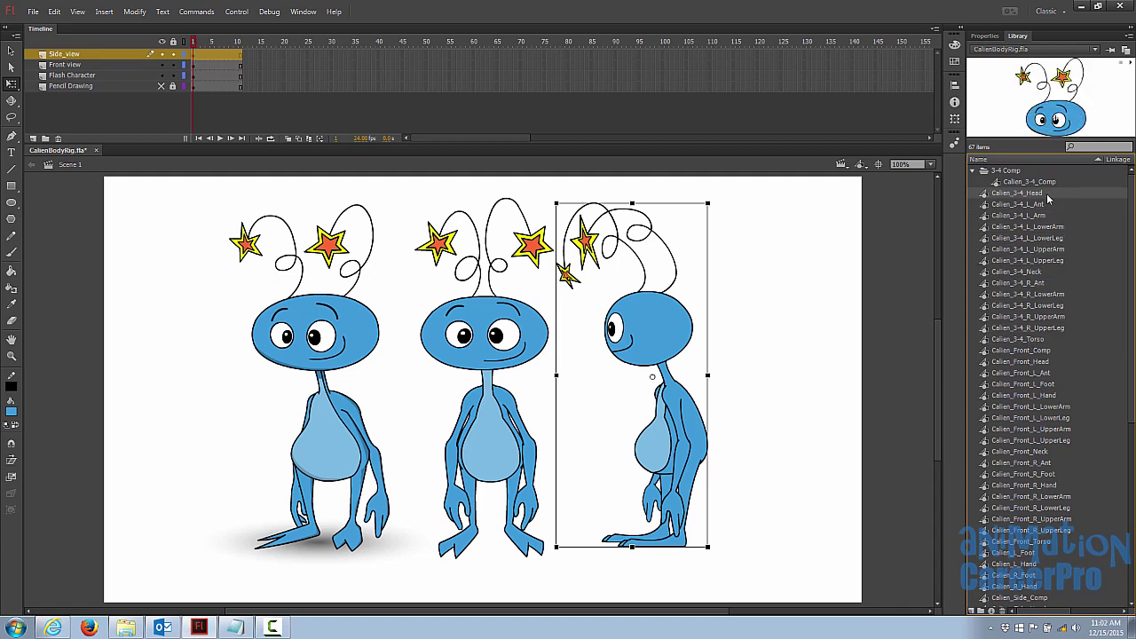
left_click(1046, 217, "shift")
left_click(1045, 225, "shift")
left_click(1045, 238, "shift")
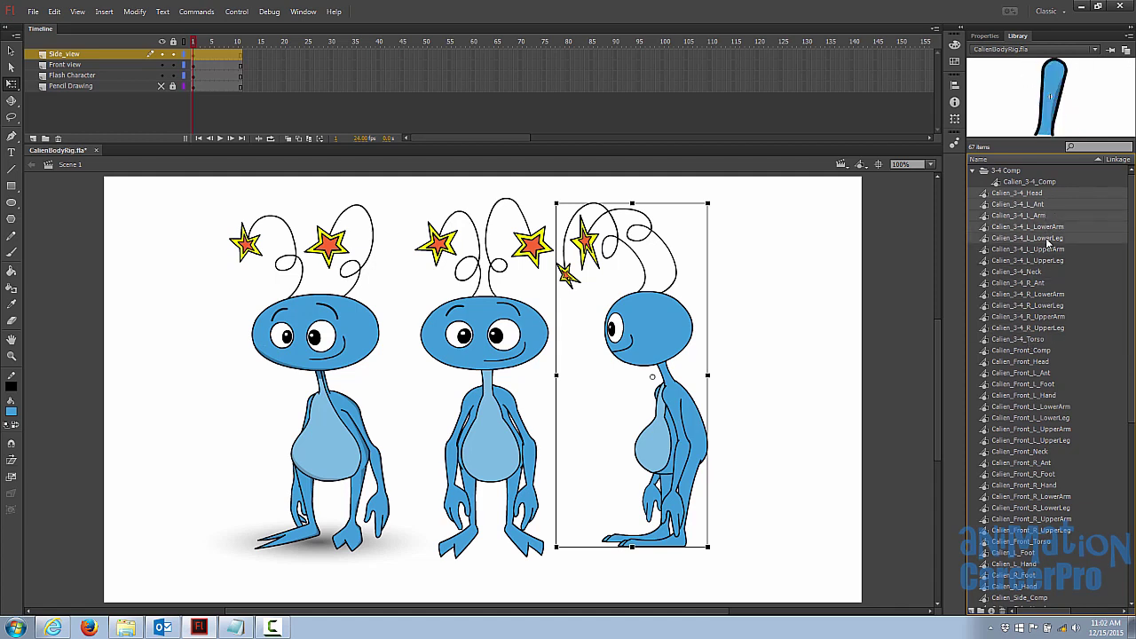
left_click(1037, 339, "shift")
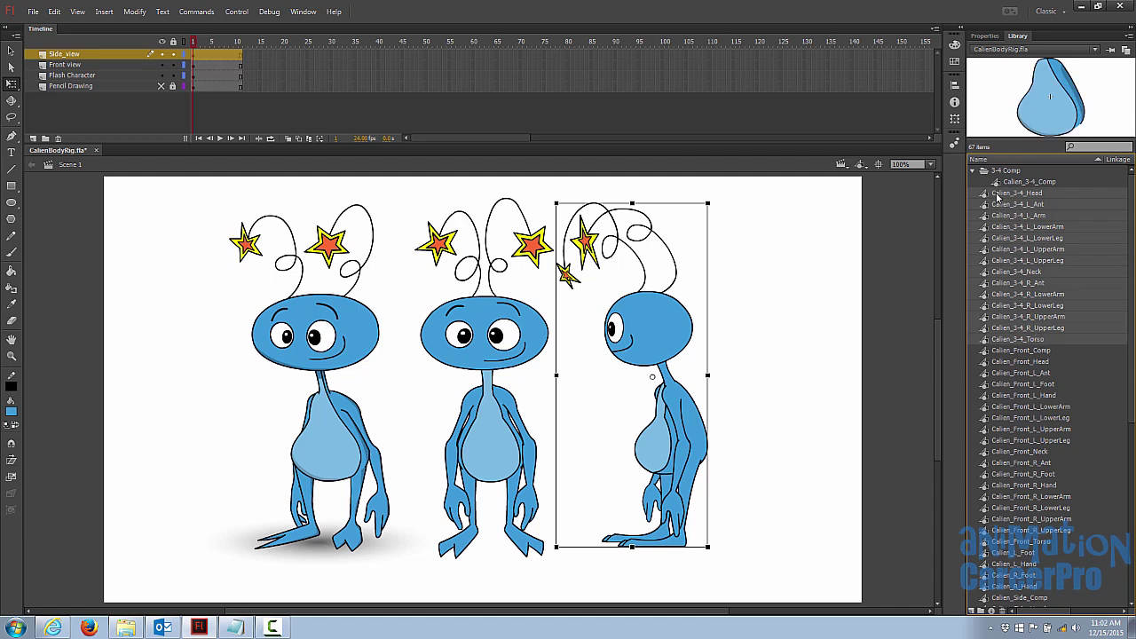
left_click_drag(997, 194, 985, 175)
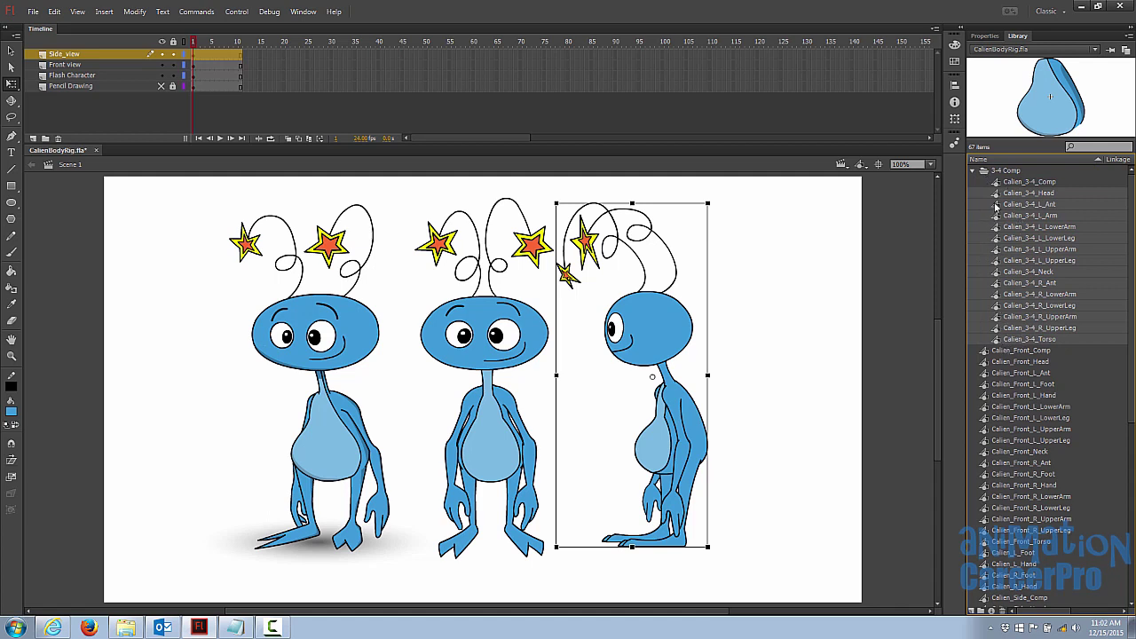
- Move Calien_Front_Comp through Calien_Front_Torso into the Front Comp folder
left_click(973, 170)
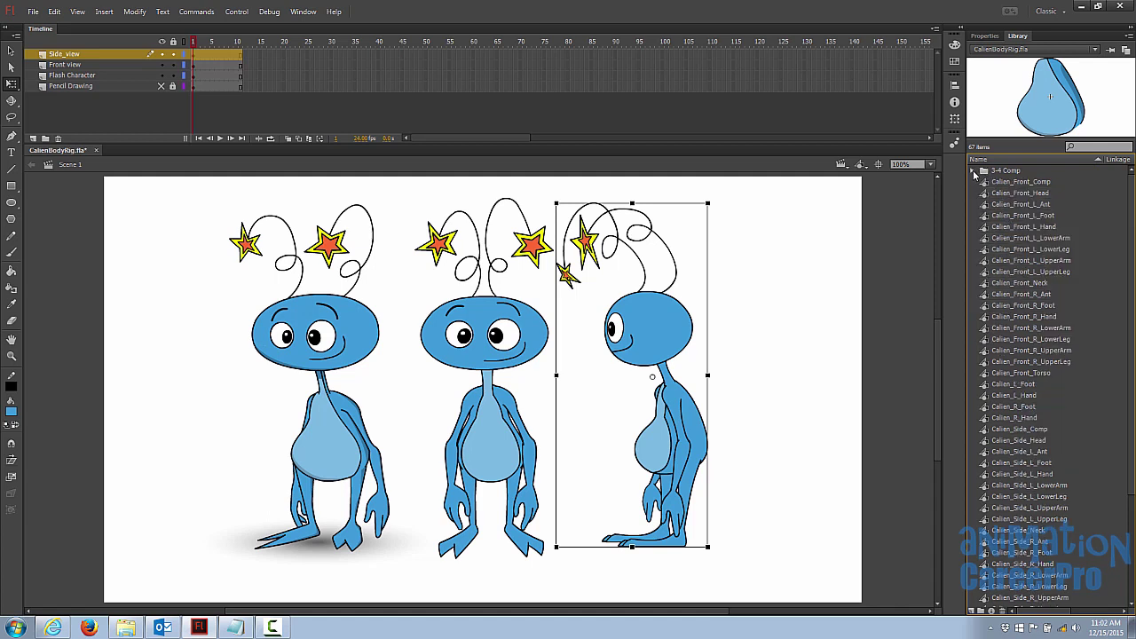
scroll(1027, 336, "down", 3)
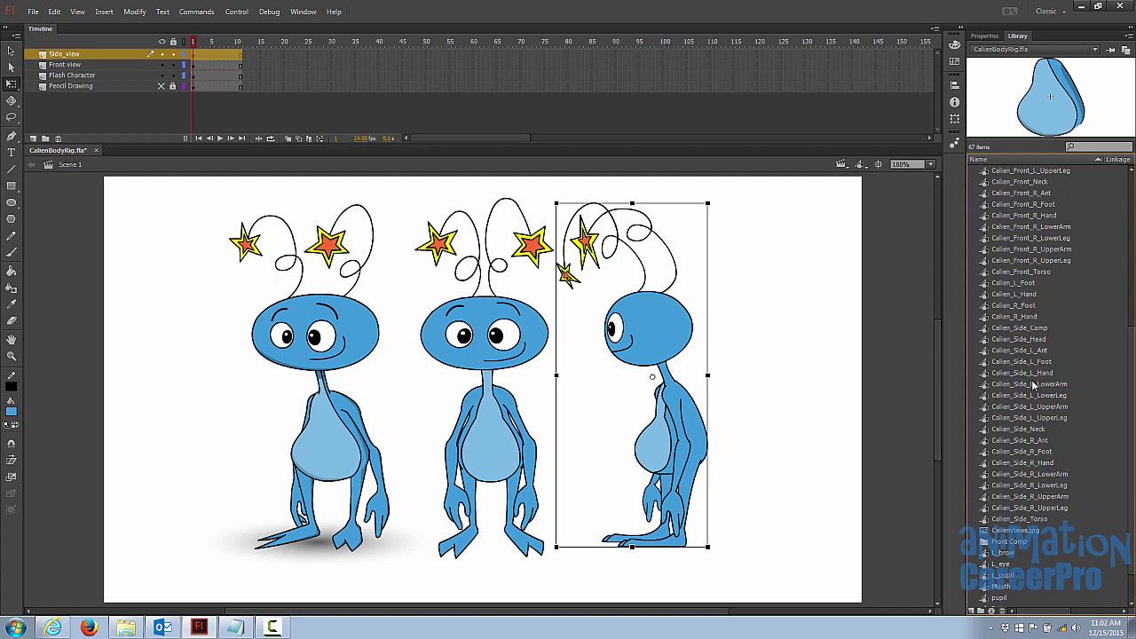
left_click(1025, 282)
scroll(1043, 251, "down", 1)
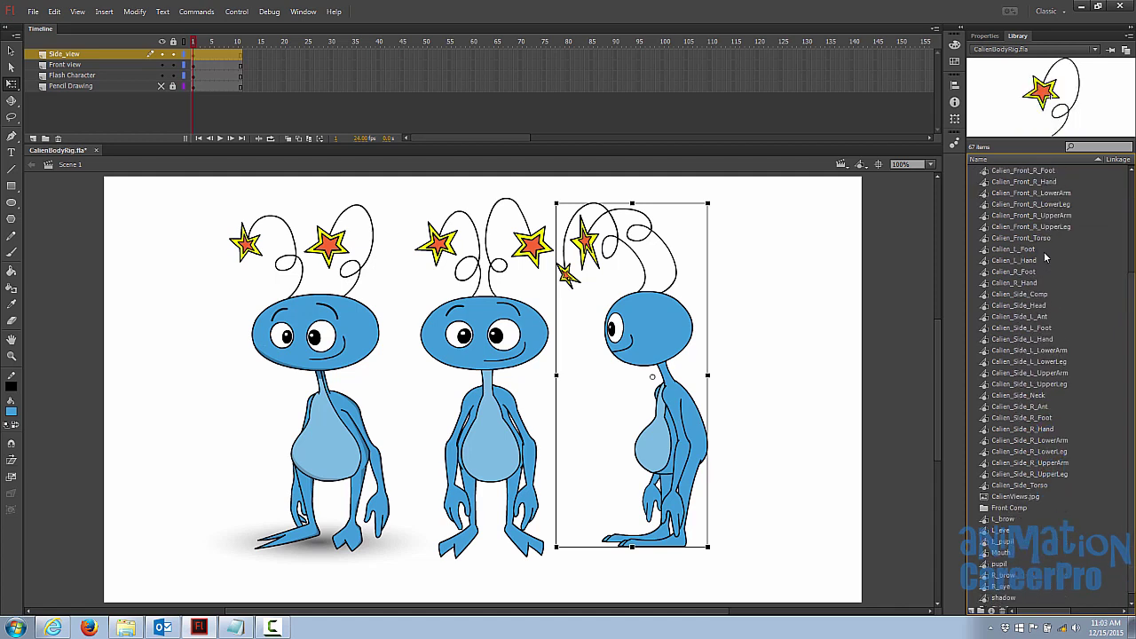
scroll(1043, 251, "down", 1)
left_click(1022, 500)
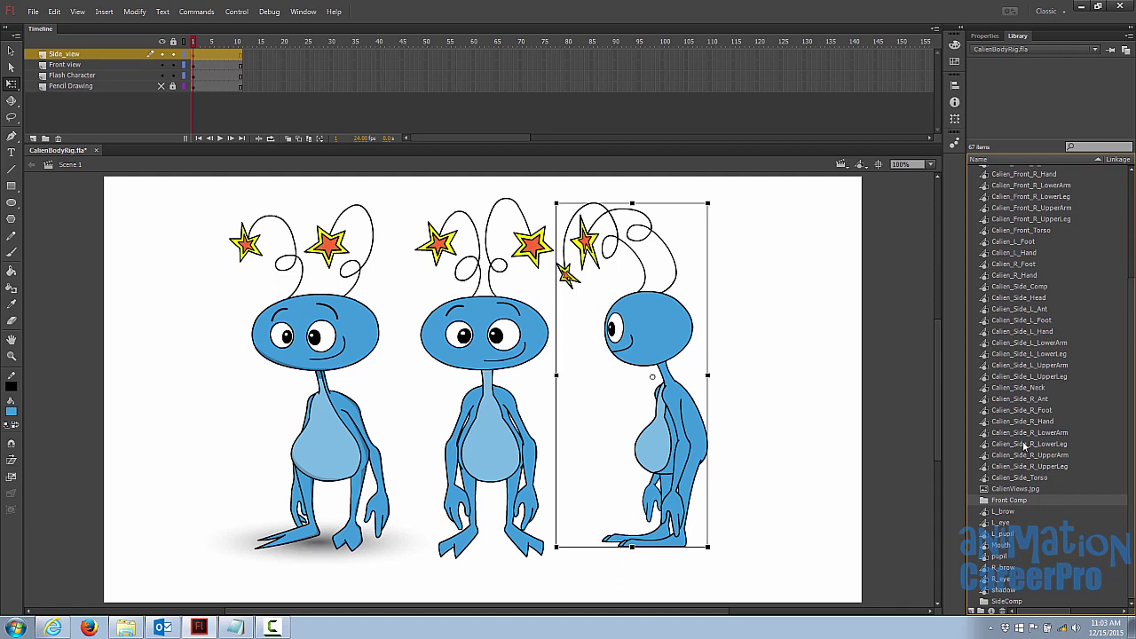
scroll(1026, 257, "up", 4)
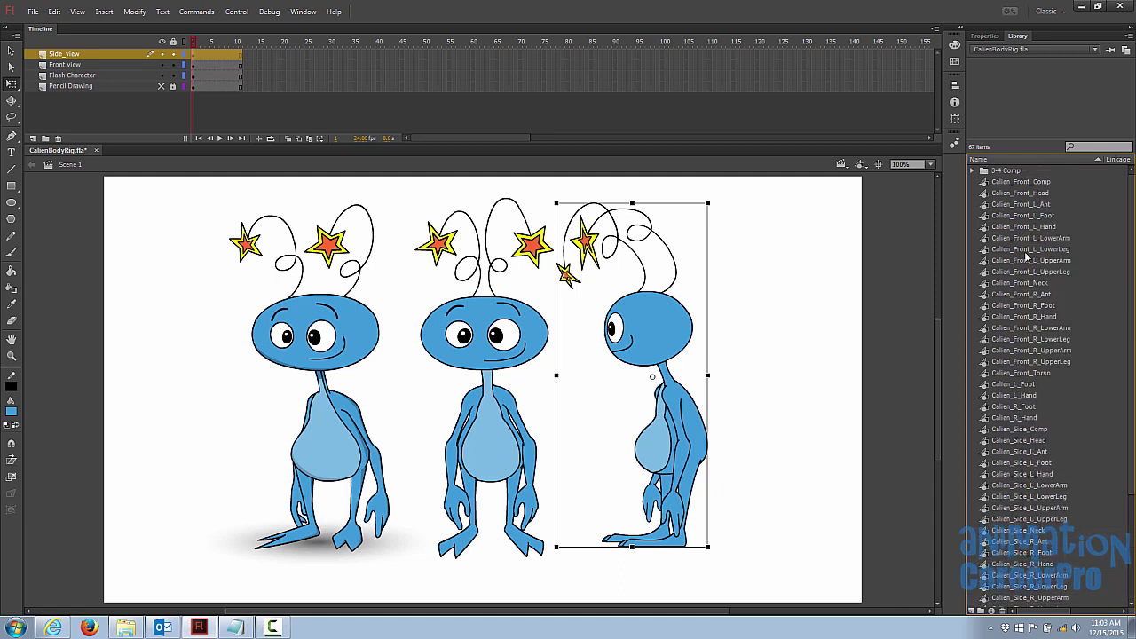
left_click(1032, 183)
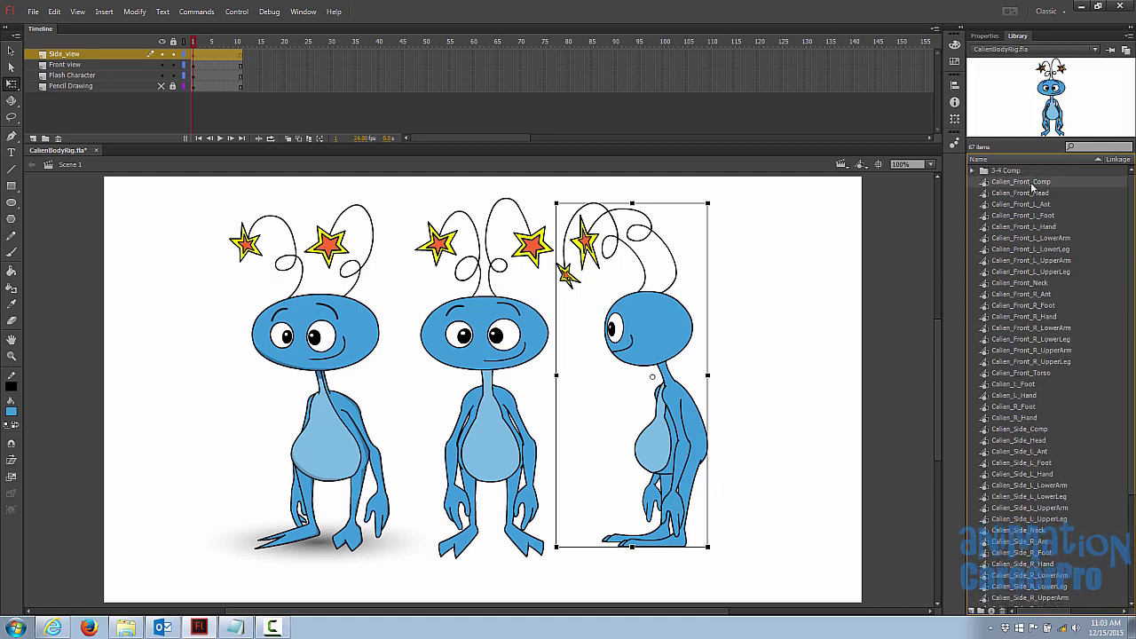
left_click(1043, 371, "shift")
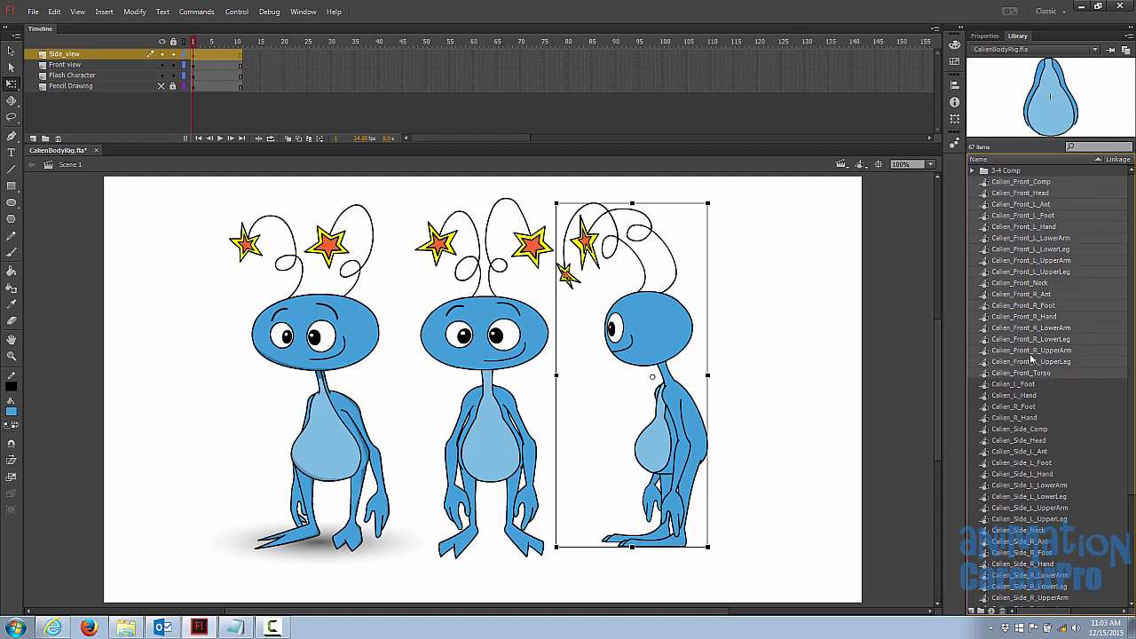
scroll(1040, 375, "down", 4)
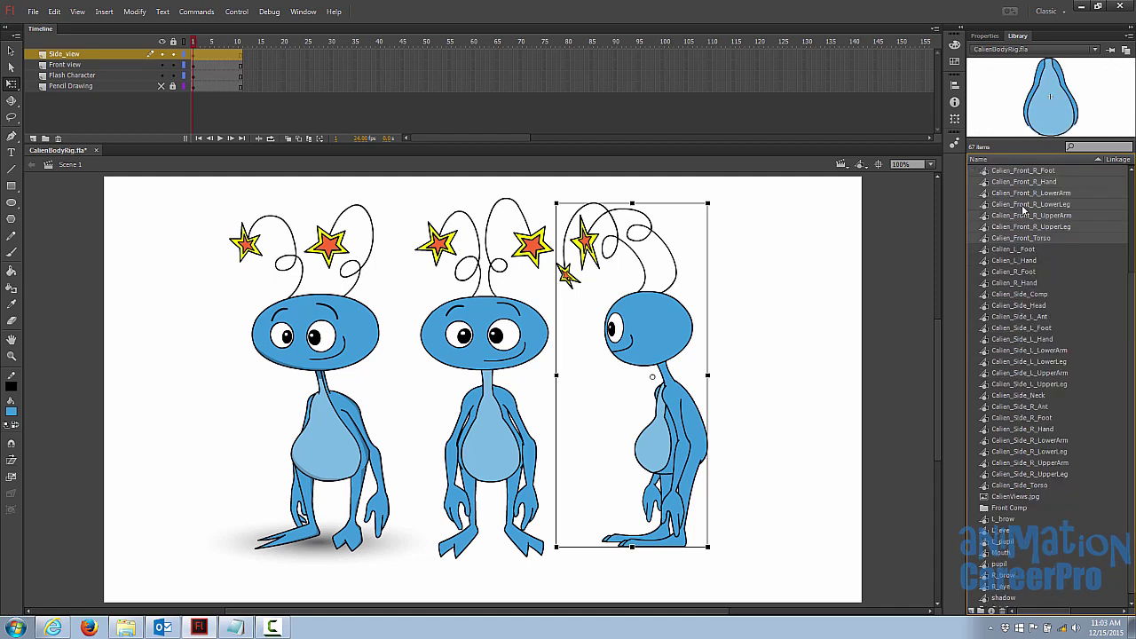
left_click_drag(1025, 209, 1006, 515)
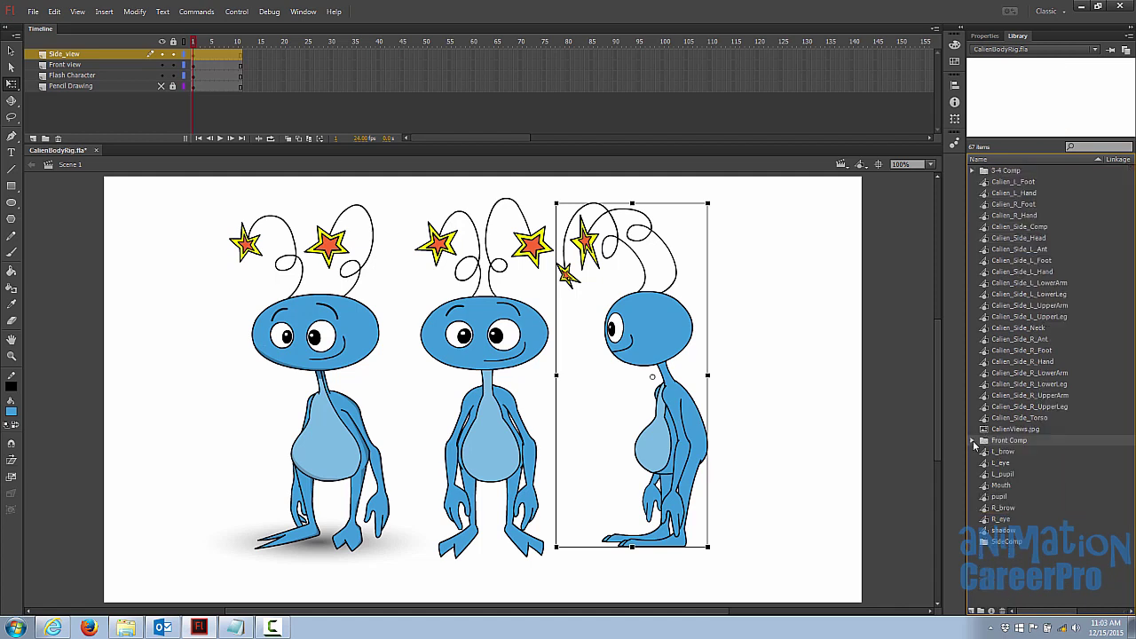
left_click(973, 440)
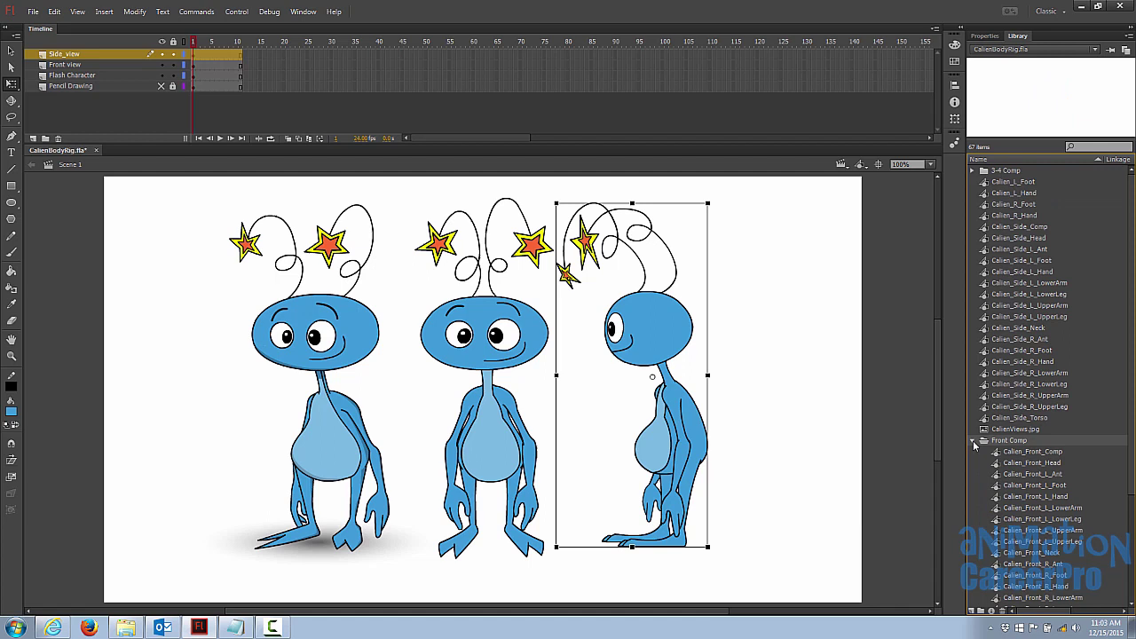
left_click(973, 440)
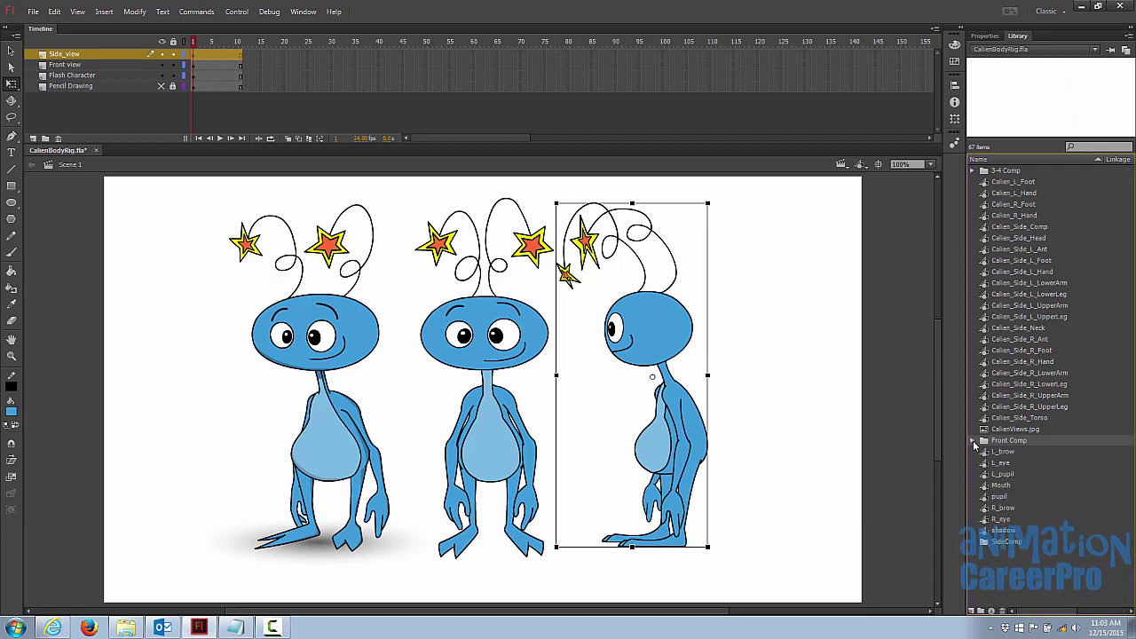
- Select Calien_Side_Comp through Calien_Side_Torso and drag them into SideComp
left_click(1011, 549)
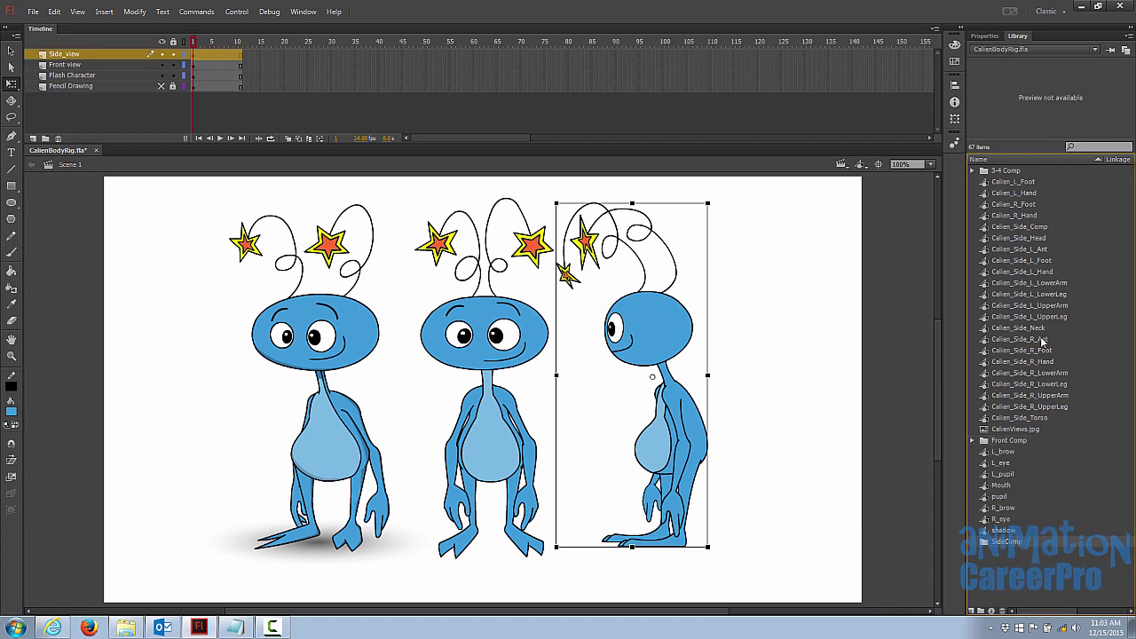
left_click(1030, 228)
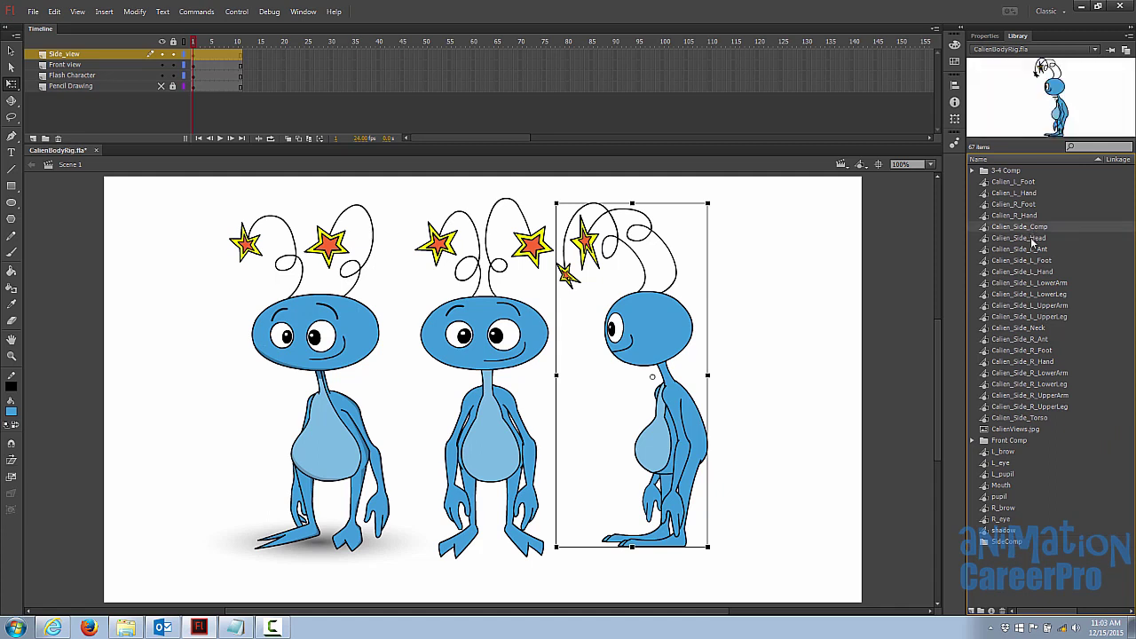
left_click(994, 418, "shift")
left_click_drag(1001, 459, 1007, 543)
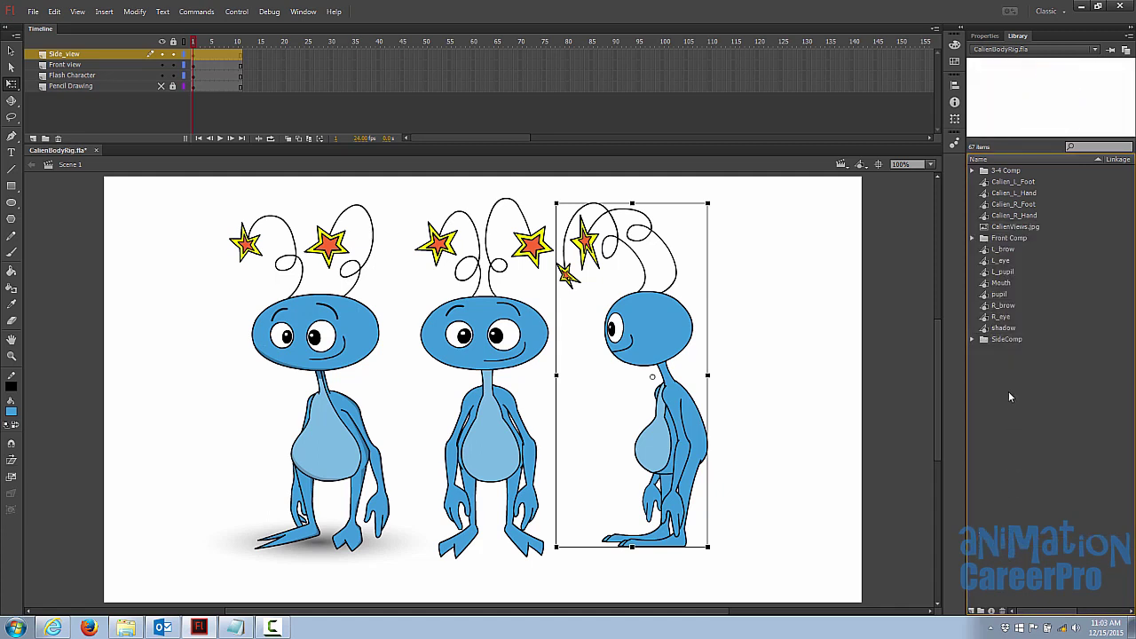
- Preview the Calien_L_Foot, Calien_L_Hand and Calien_R_Hand library symbols
left_click(1031, 183)
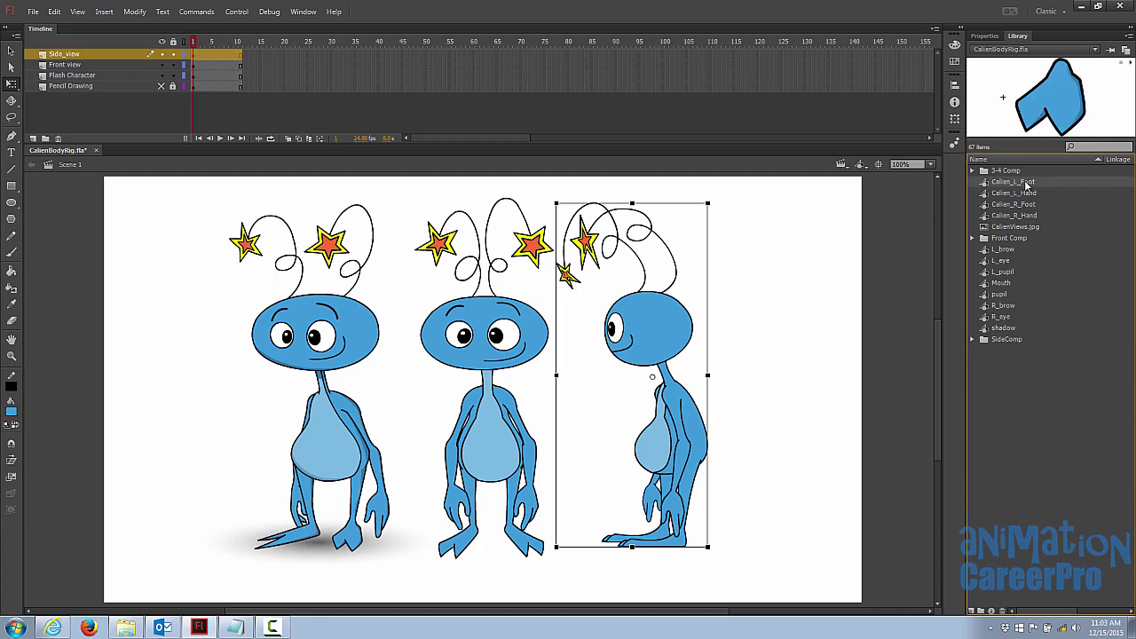
left_click(1024, 194)
left_click(1025, 183)
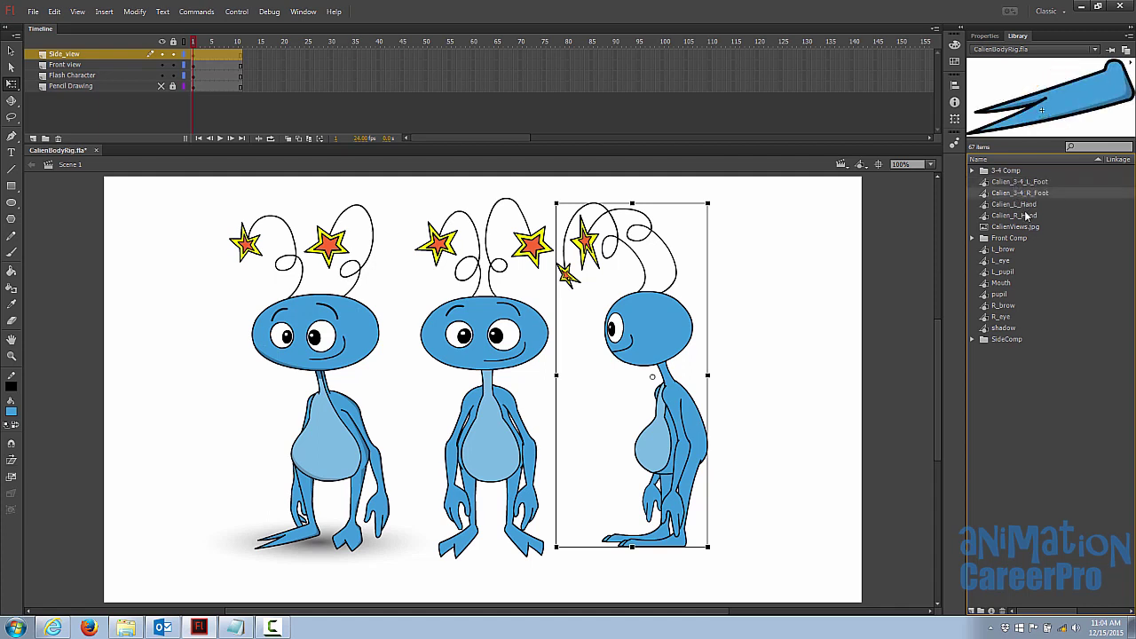
left_click(1028, 216)
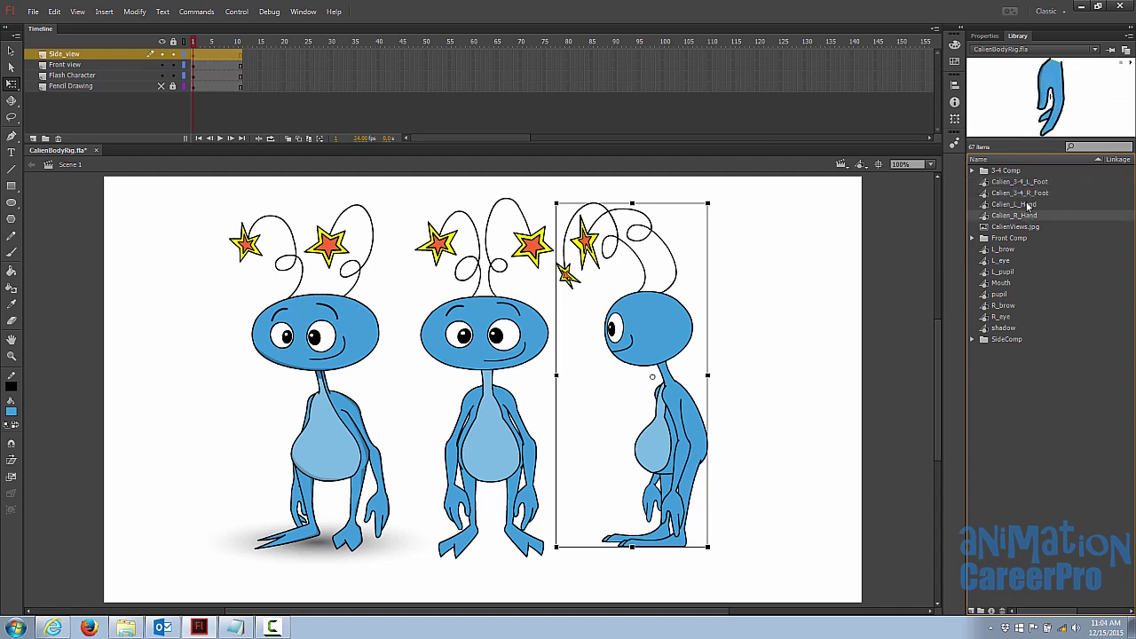
left_click(1028, 205)
left_click(1032, 216)
- Select Calien_3-4_L_Foot and Calien_3-4_R_Foot and delete them
left_click(1039, 183)
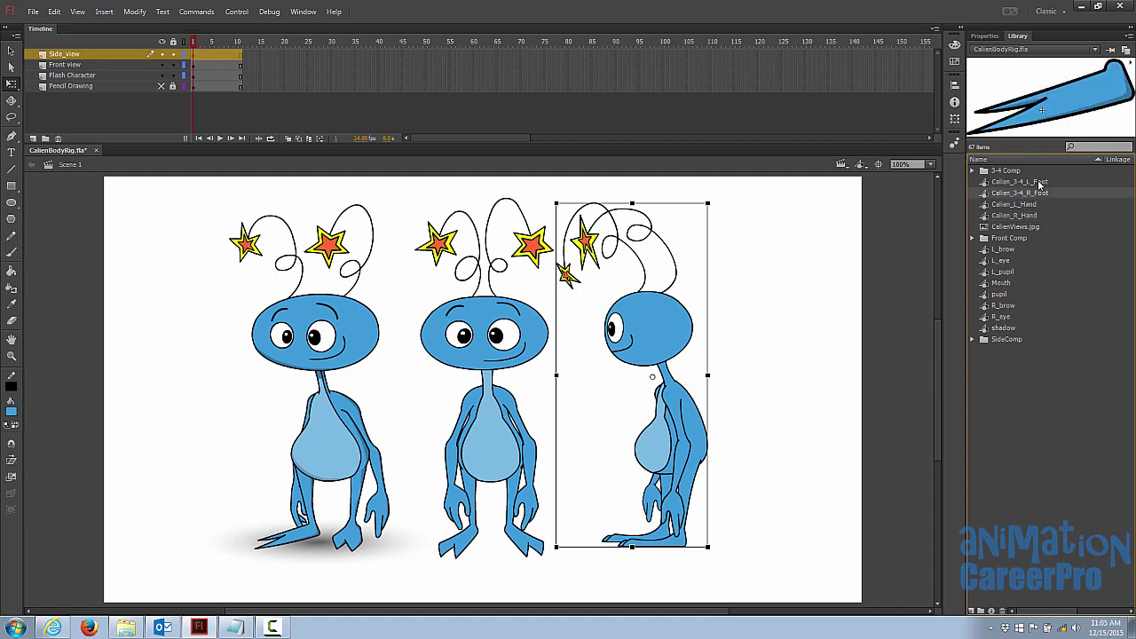
left_click(1039, 193)
left_click(1039, 182)
left_click(1039, 193)
left_click(1039, 182)
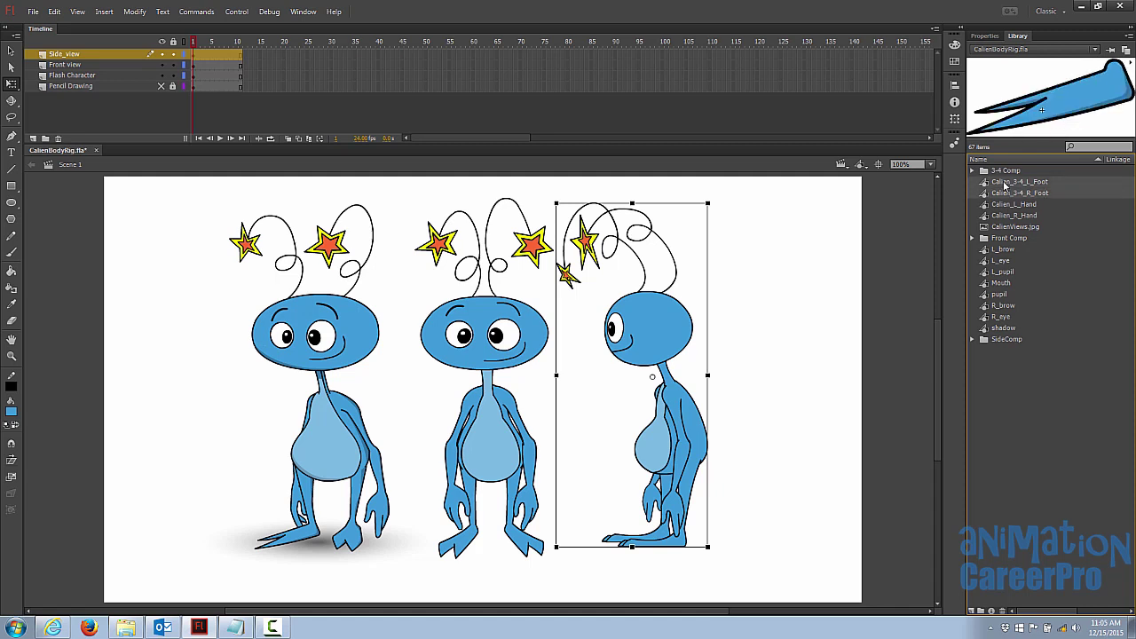
key("Delete")
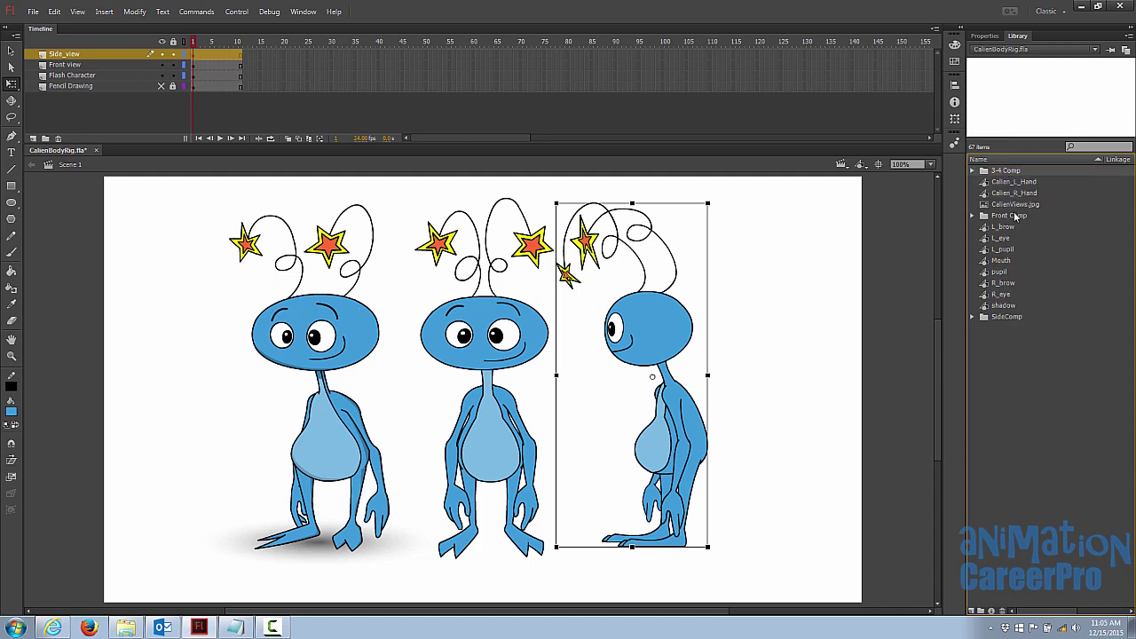
- Preview CalienViews.jpg and the face symbols R_eye, L_brow, L_eye and shadow
left_click(1014, 205)
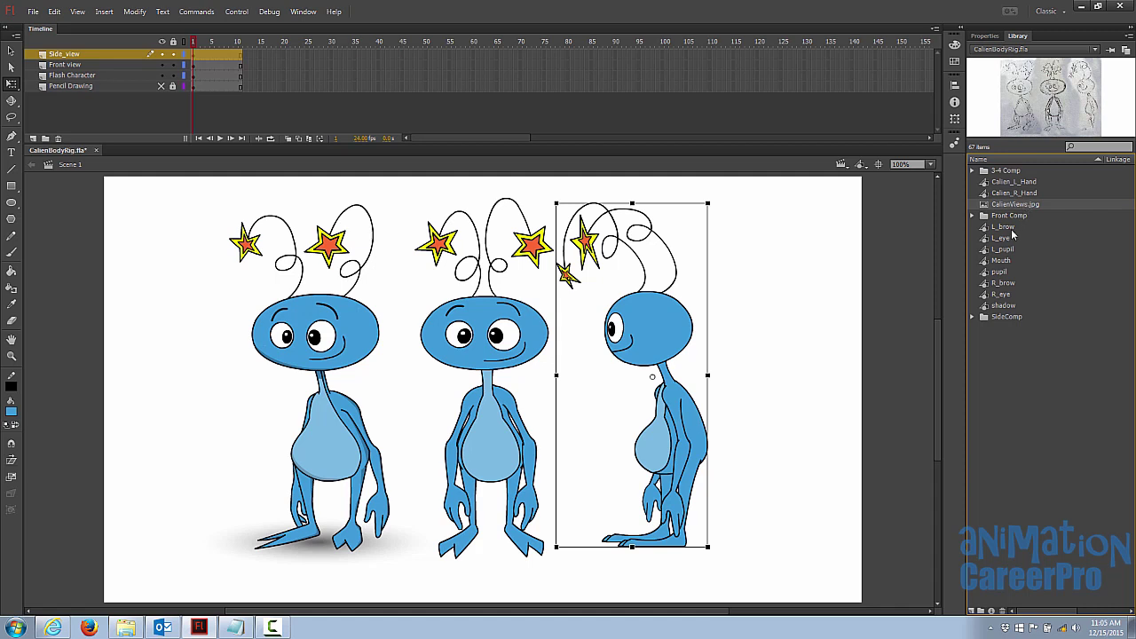
left_click(1006, 294)
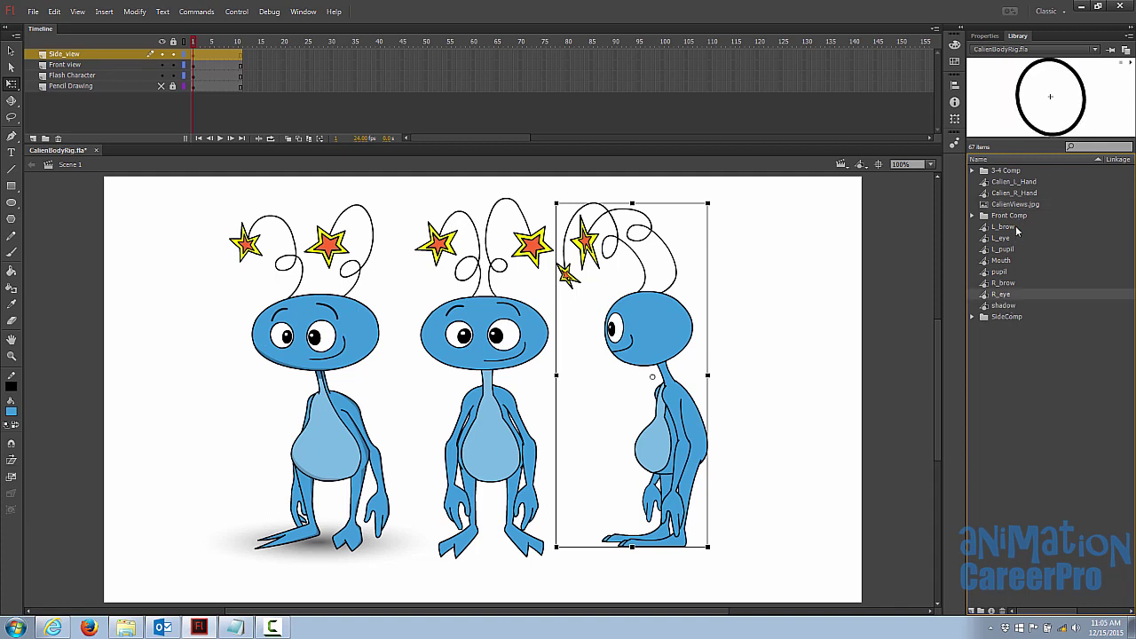
left_click(1015, 226)
left_click(1013, 237)
left_click(1009, 305)
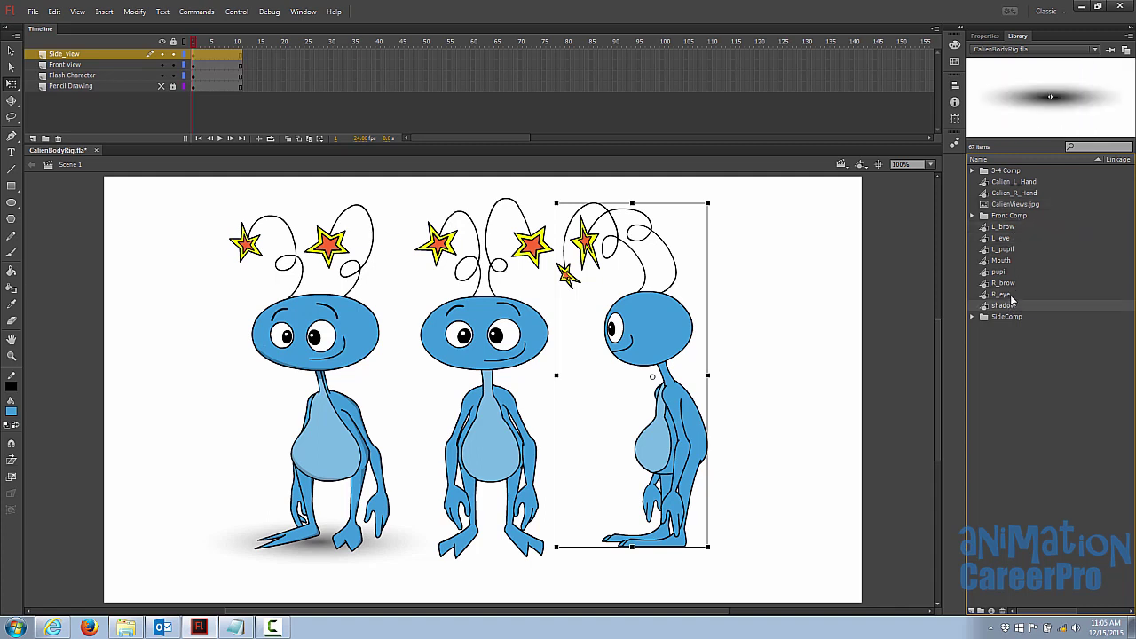
left_click(1010, 322)
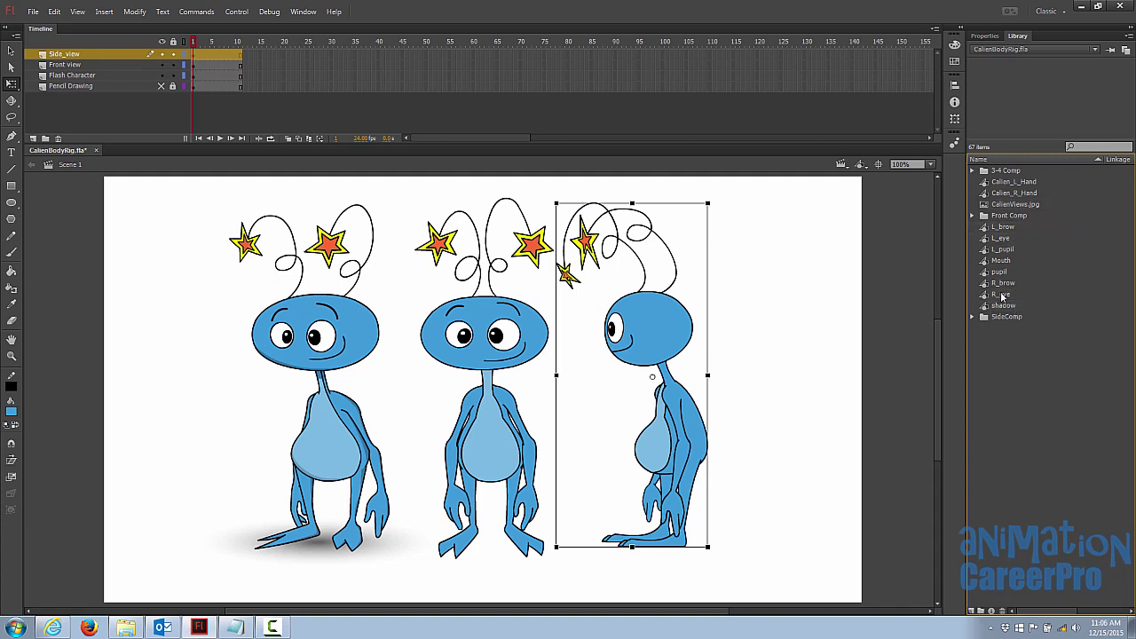
- Create a Face folder and move L_brow through R_eye into it
left_click(982, 611)
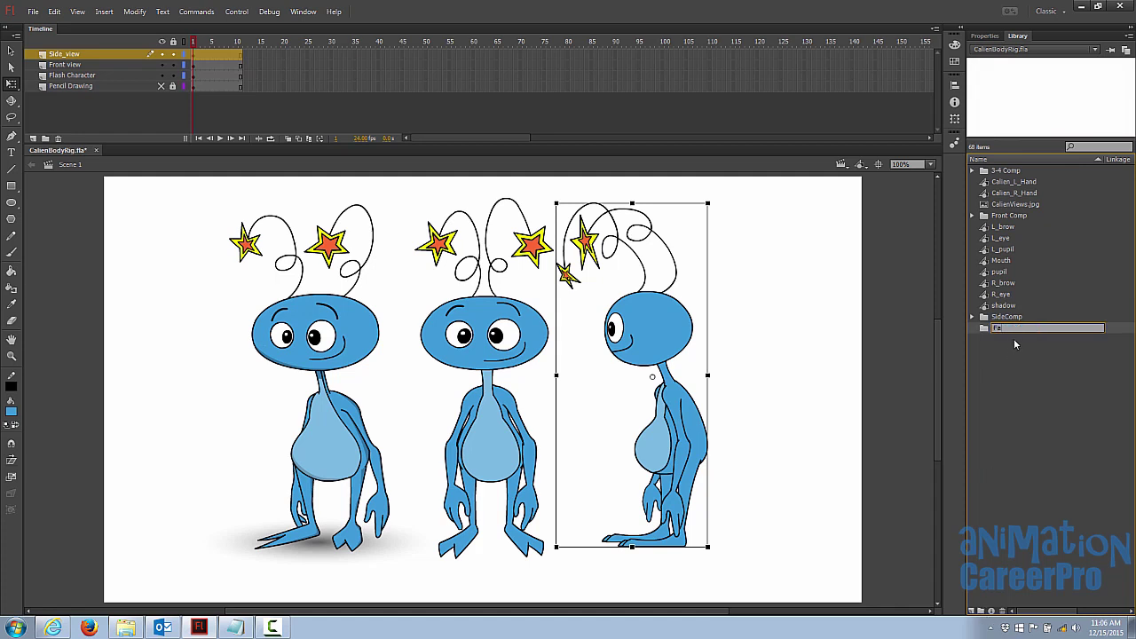
left_click(1003, 238)
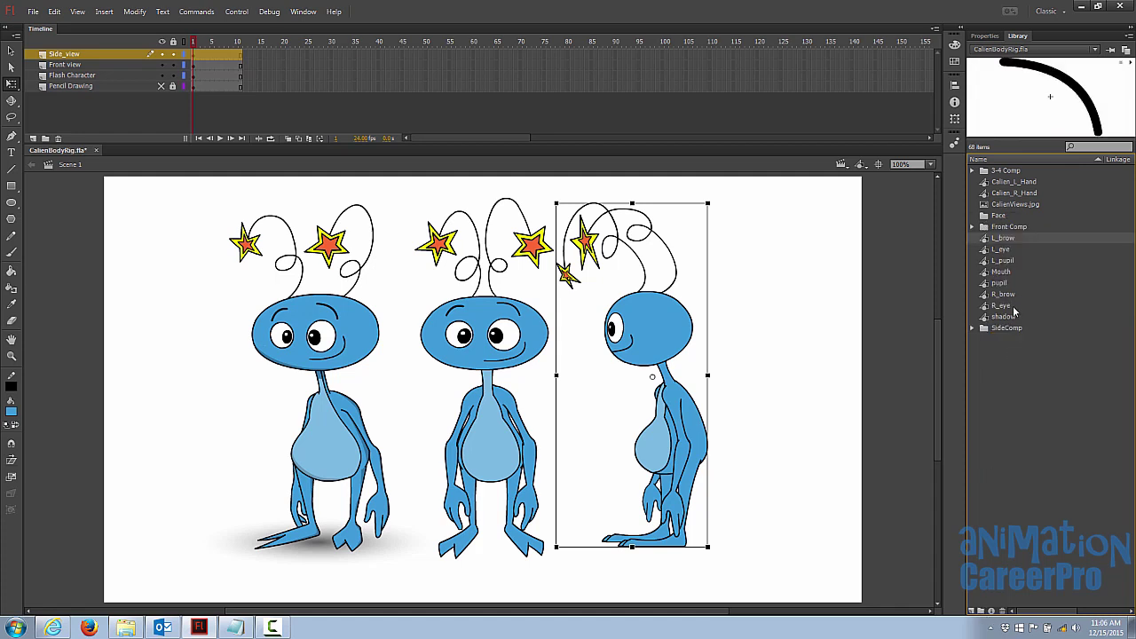
left_click(1013, 305, "shift")
left_click_drag(1005, 275, 1003, 220)
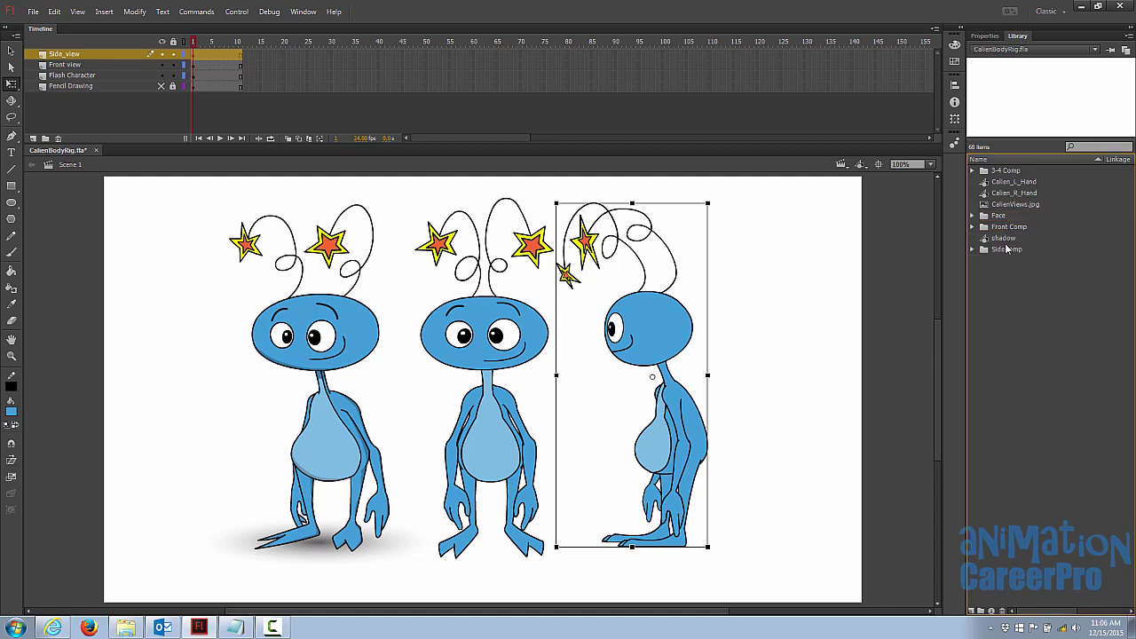
- Check the Face and Front Comp folder contents, then preview shadow, Calien_L_Hand and Calien_R_Hand
left_click(970, 216)
left_click(971, 215)
left_click(972, 227)
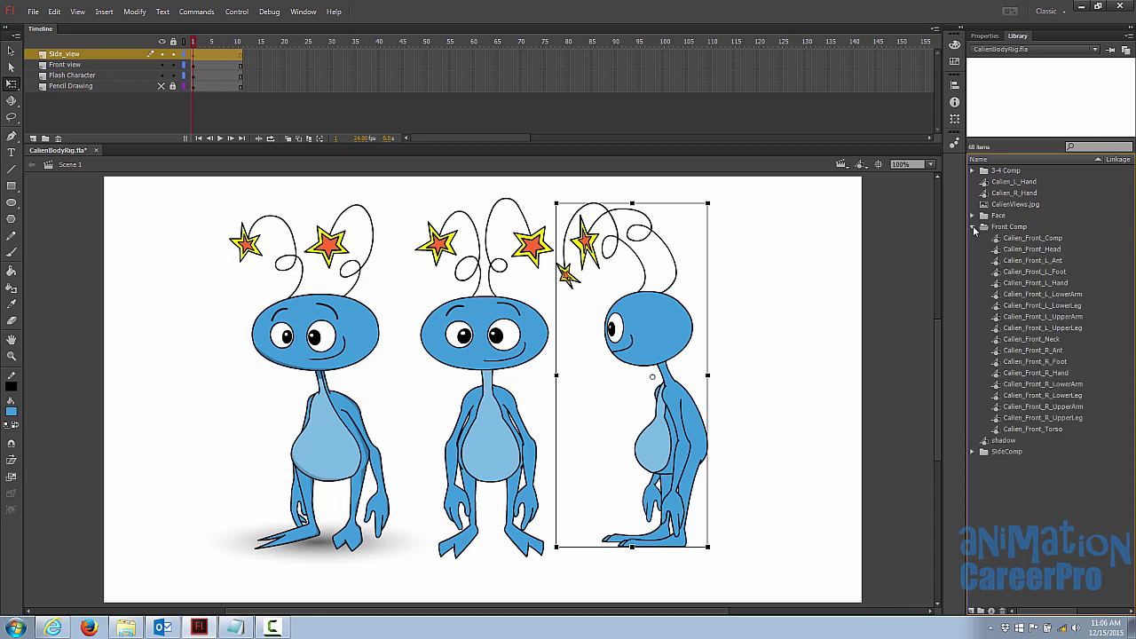
left_click(973, 227)
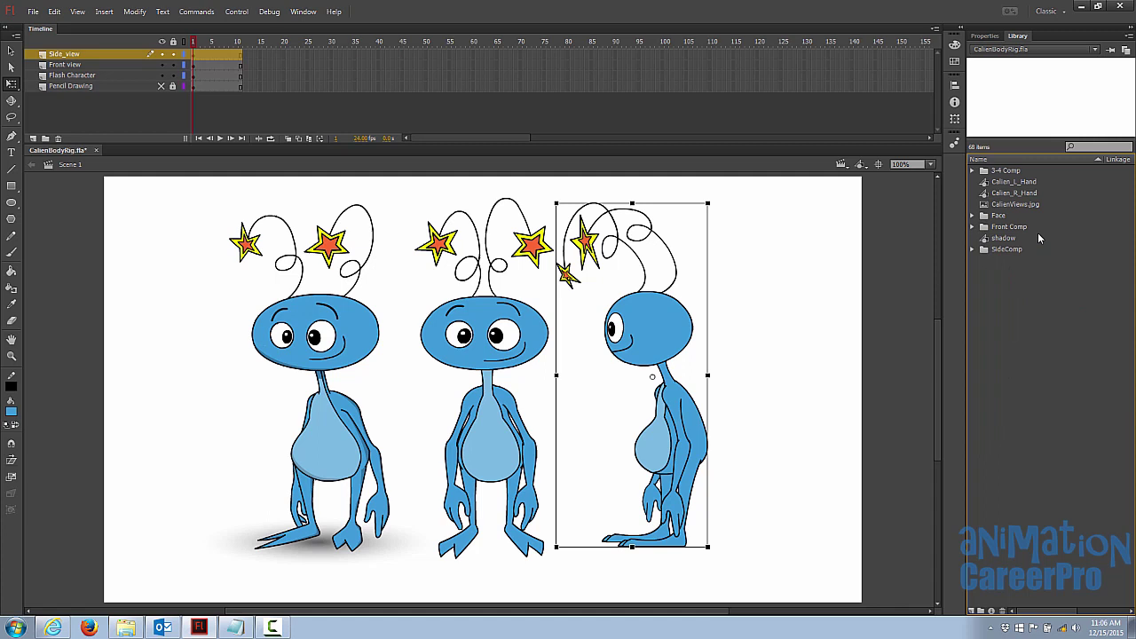
left_click(1017, 238)
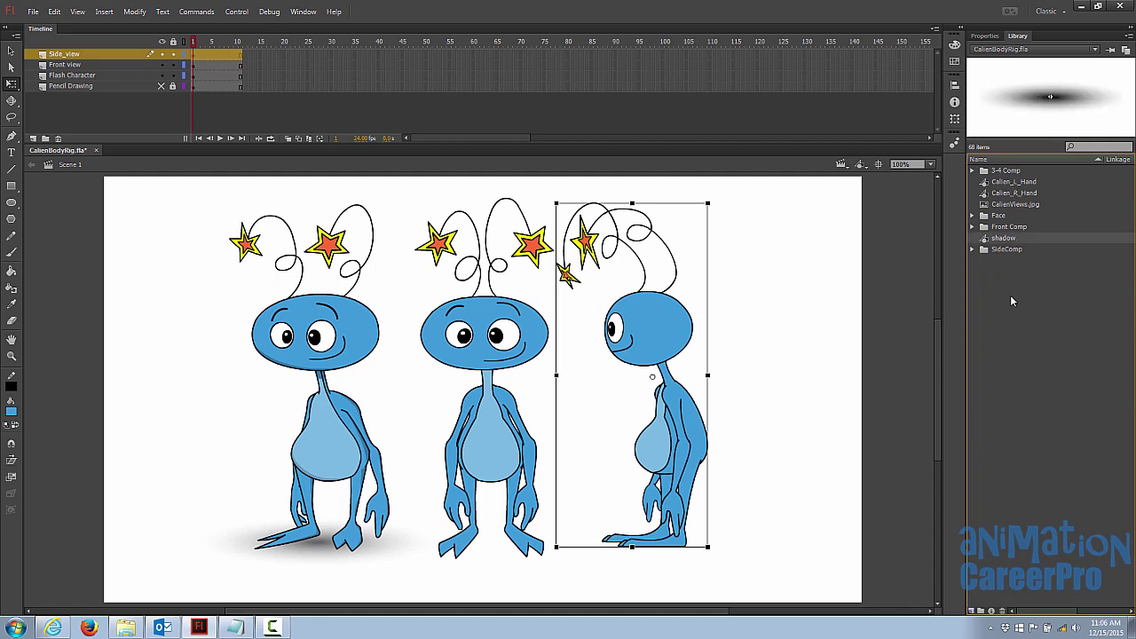
left_click(1017, 181)
left_click(1018, 193)
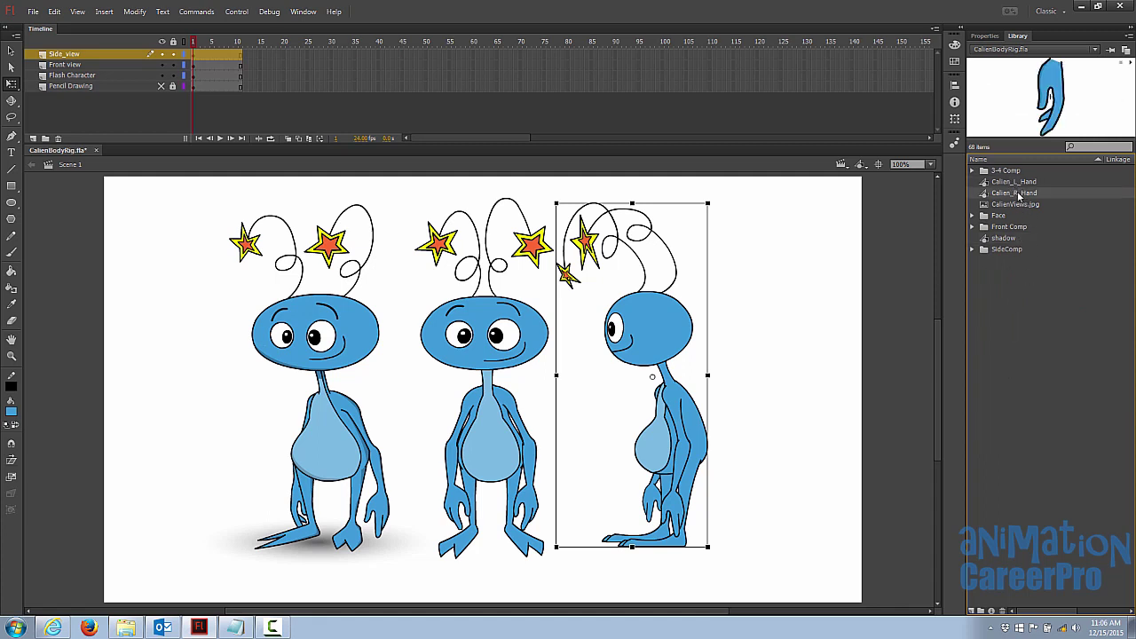
left_click(1002, 271)
left_click(517, 356)
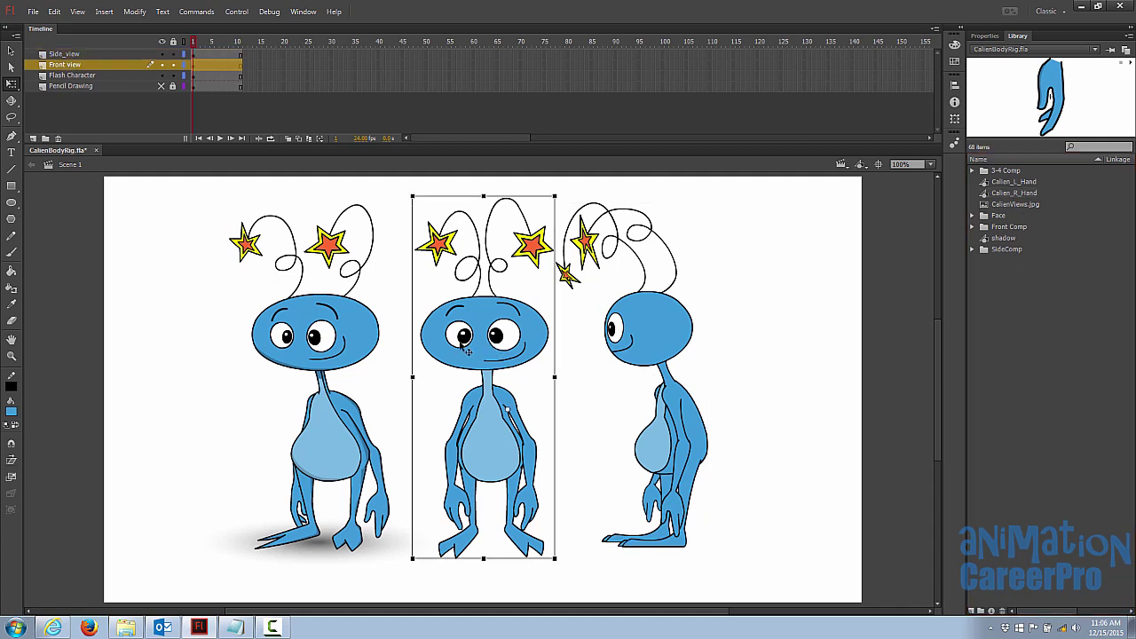
left_click(972, 170)
left_click(1016, 182)
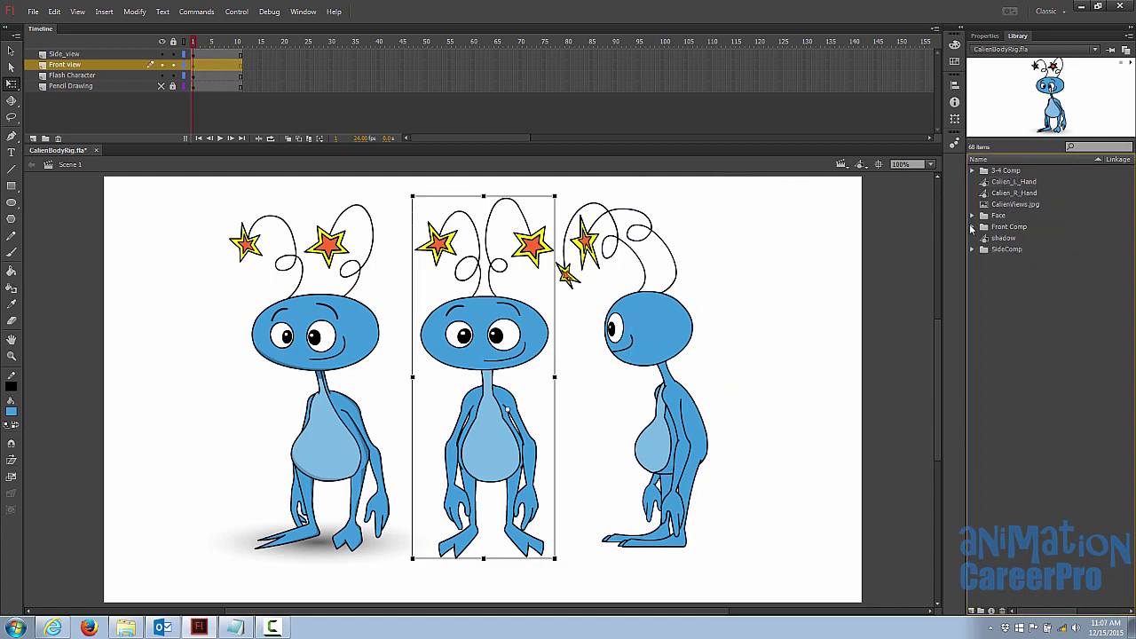
left_click(972, 227)
left_click(1025, 239)
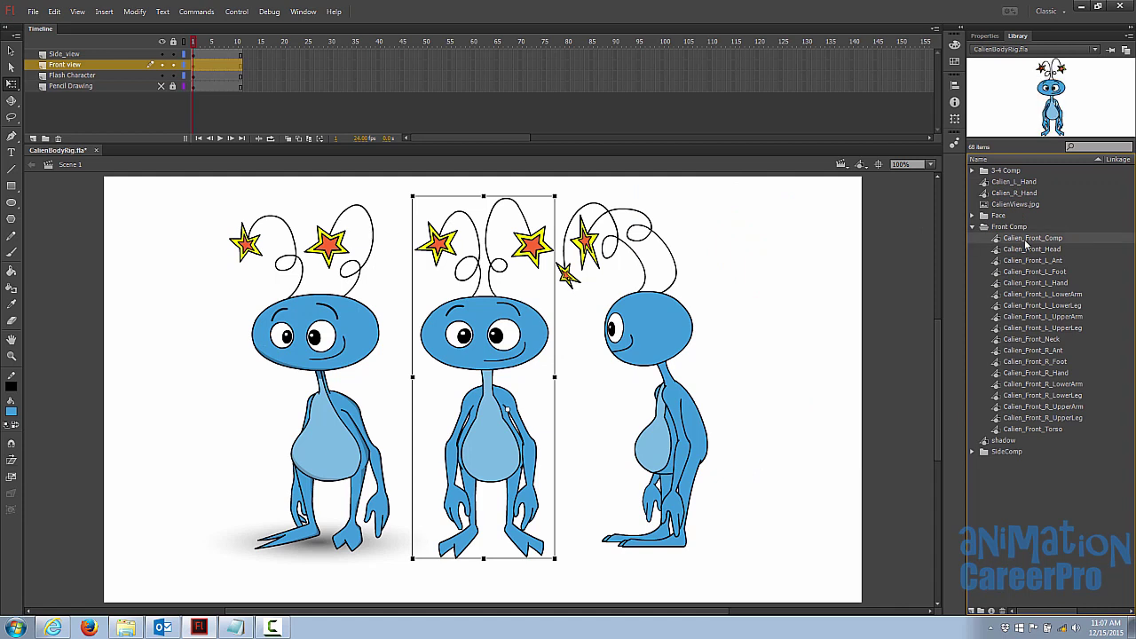
left_click_drag(1032, 237, 754, 320)
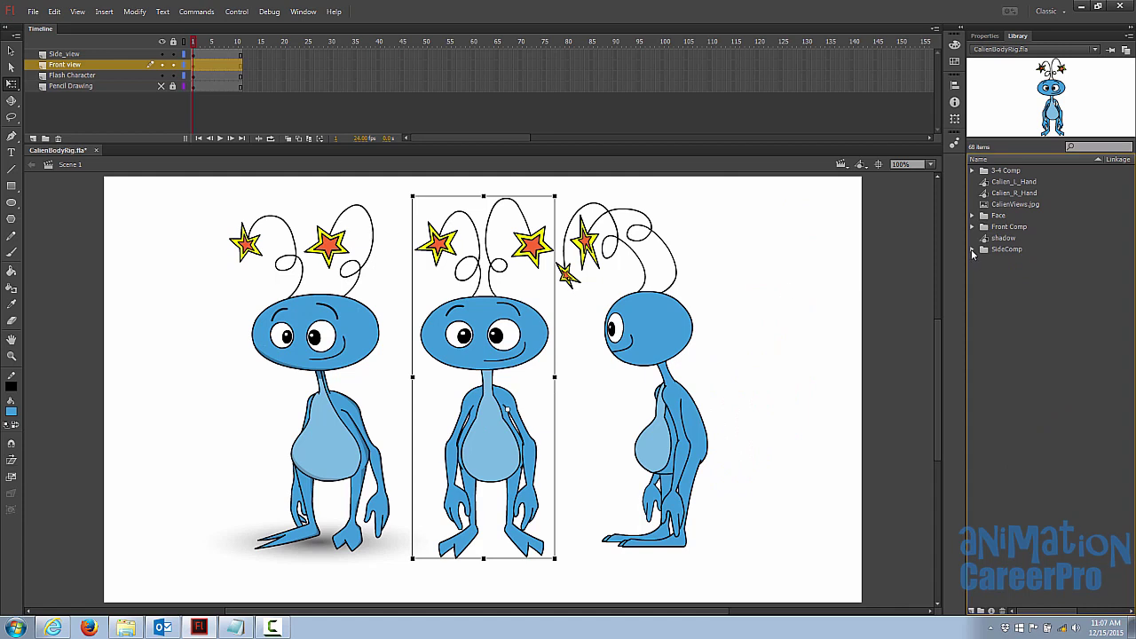
left_click(971, 249)
left_click(1025, 263)
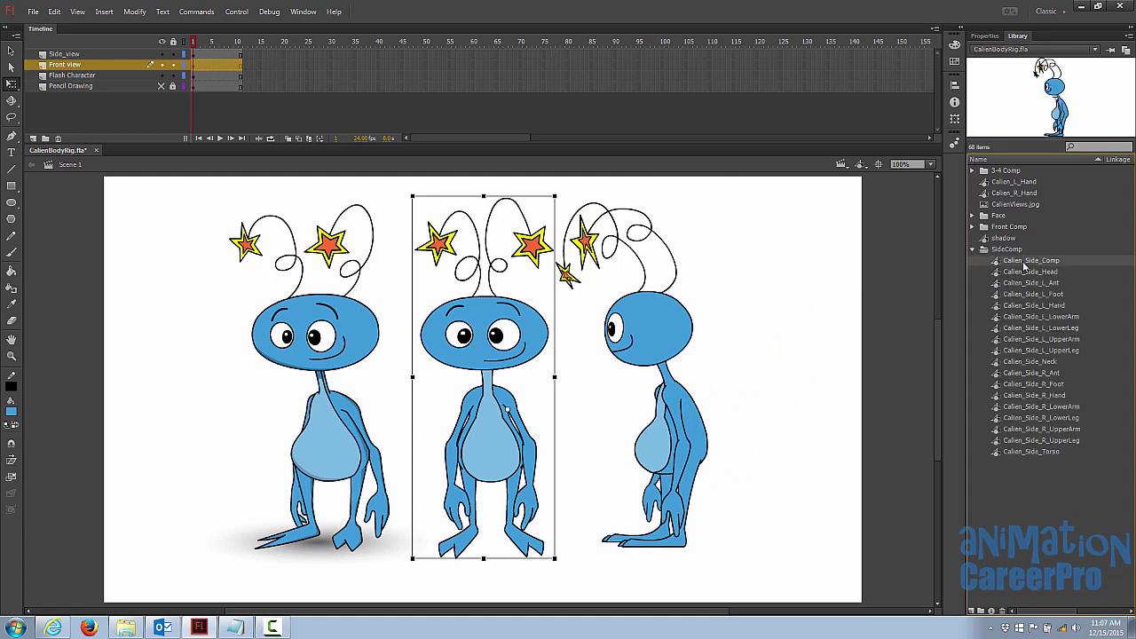
left_click_drag(1034, 264, 796, 307)
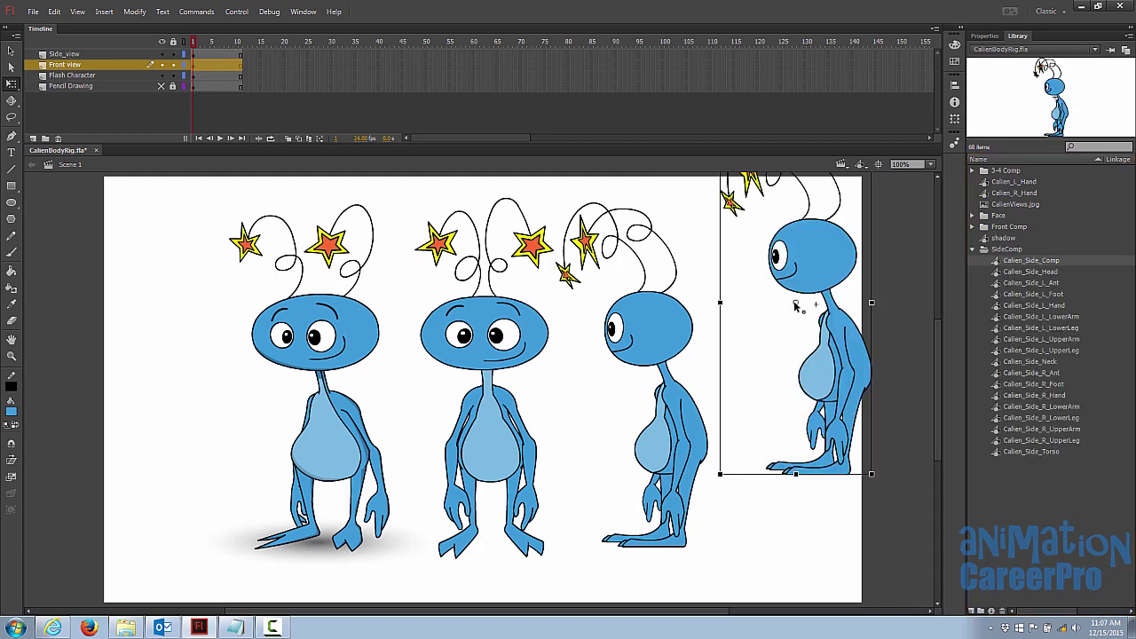
key("ctrl+z")
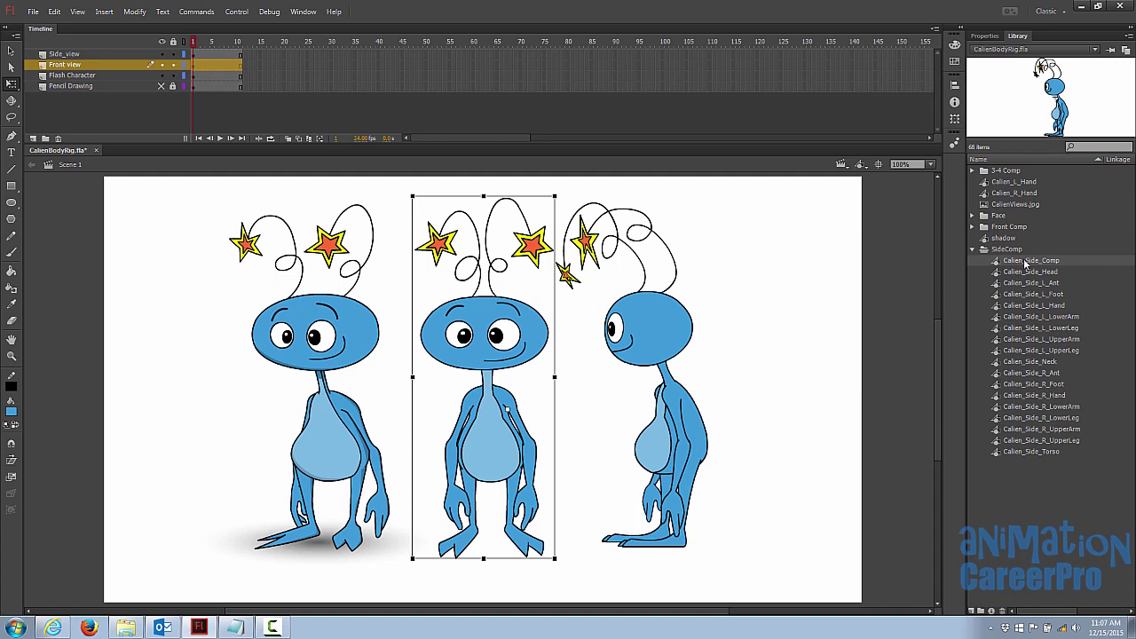
- Delete the front-view and side-view characters from the stage
left_click(667, 344)
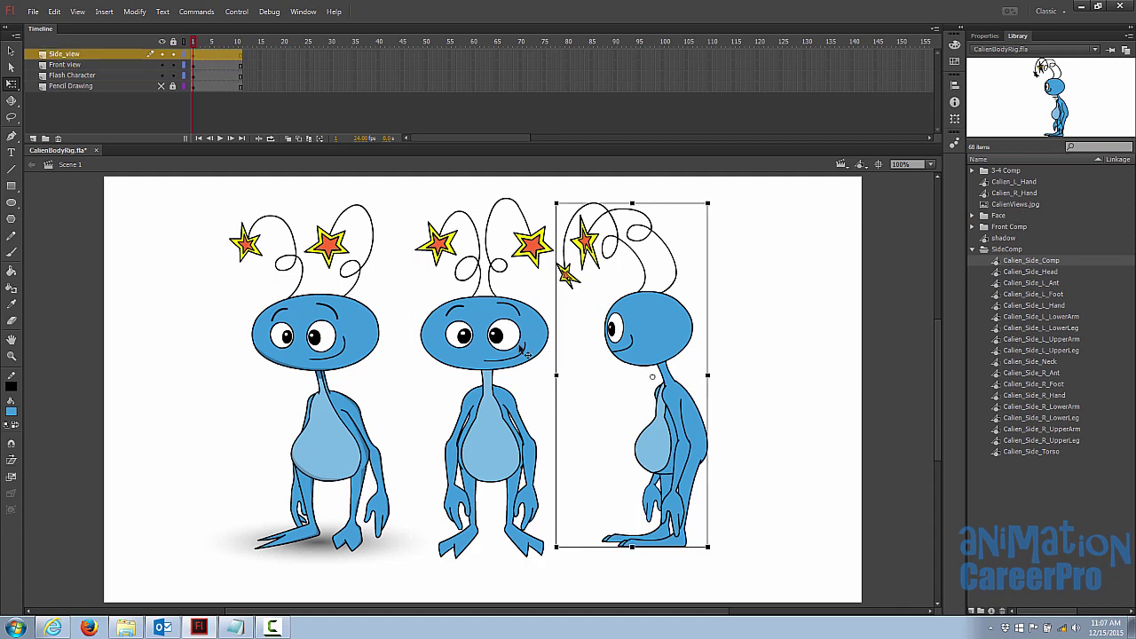
left_click(525, 351)
key("Delete")
left_click(644, 348)
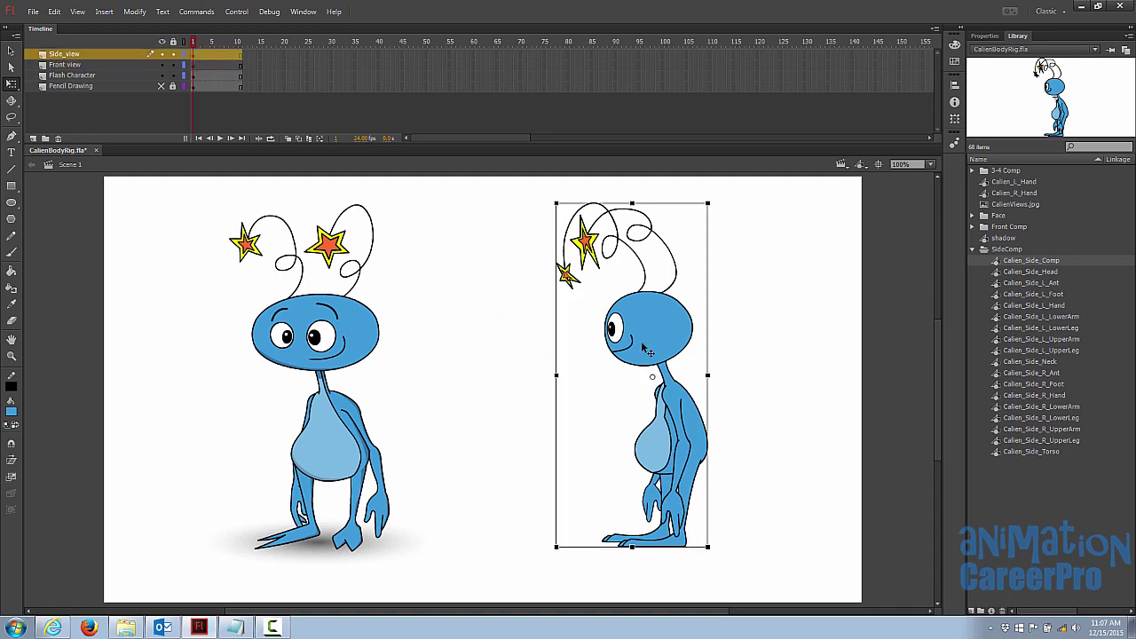
key("Delete")
- Shift the remaining Flash Character figure to the right side of the stage
left_click(347, 337)
key("shift+Right")
key("shift+Right")
key("shift+Right")
key("shift+Right")
key("shift+Right")
key("shift+Right")
key("shift+Right")
key("shift+Right")
key("shift+Right")
key("shift+Right")
key("shift+Right")
key("shift+Right")
key("shift+Right")
key("shift+Right")
key("shift+Right")
key("shift+Right")
key("shift+Right")
key("shift+Right")
key("shift+Right")
key("shift+Right")
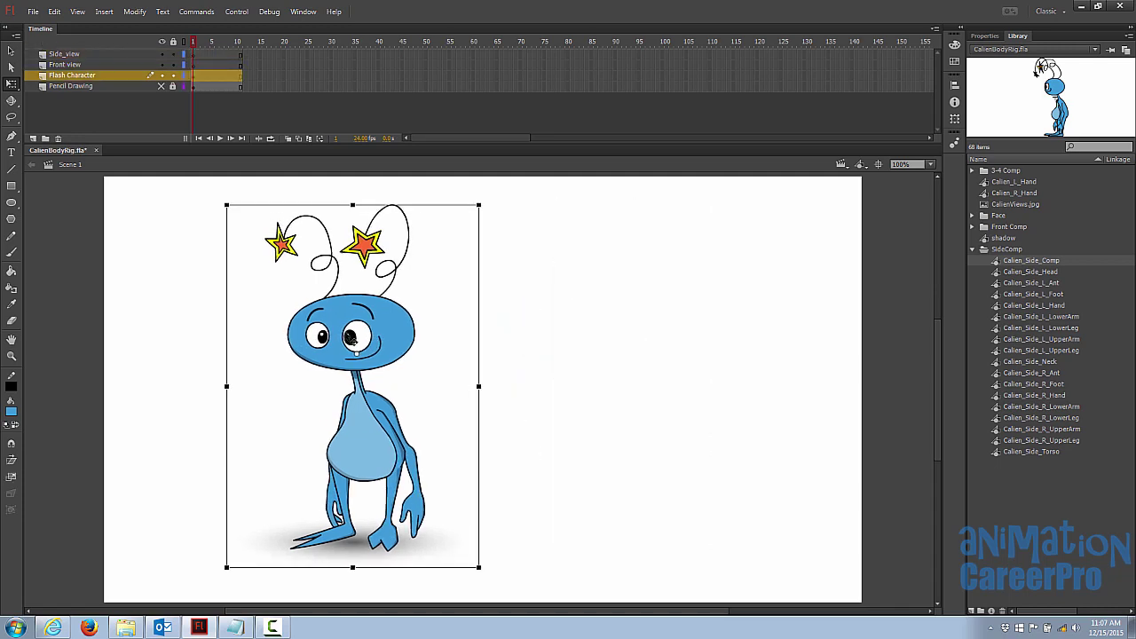
key("shift+Right")
key("shift+Right")
key("shift+Right")
key("shift+Right")
key("shift+Right")
key("shift+Right")
key("shift+Right")
key("shift+Right")
key("shift+Right")
key("shift+Right")
key("shift+Right")
key("shift+Right")
key("shift+Right")
key("shift+Right")
key("shift+Right")
key("shift+Right")
key("shift+Right")
key("shift+Right")
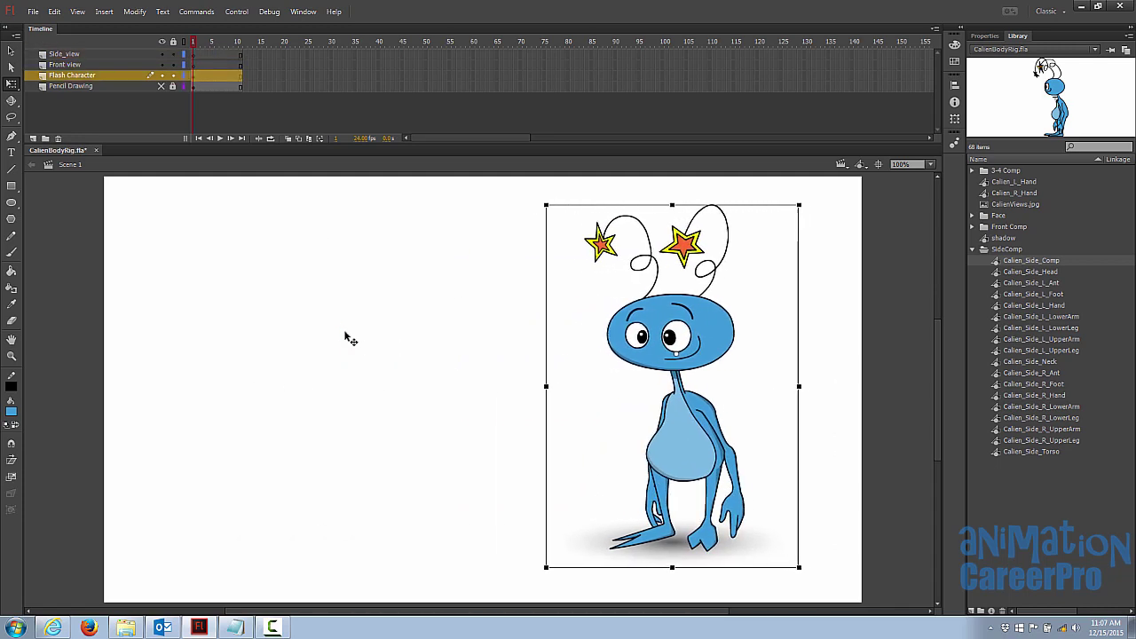
left_click(442, 264)
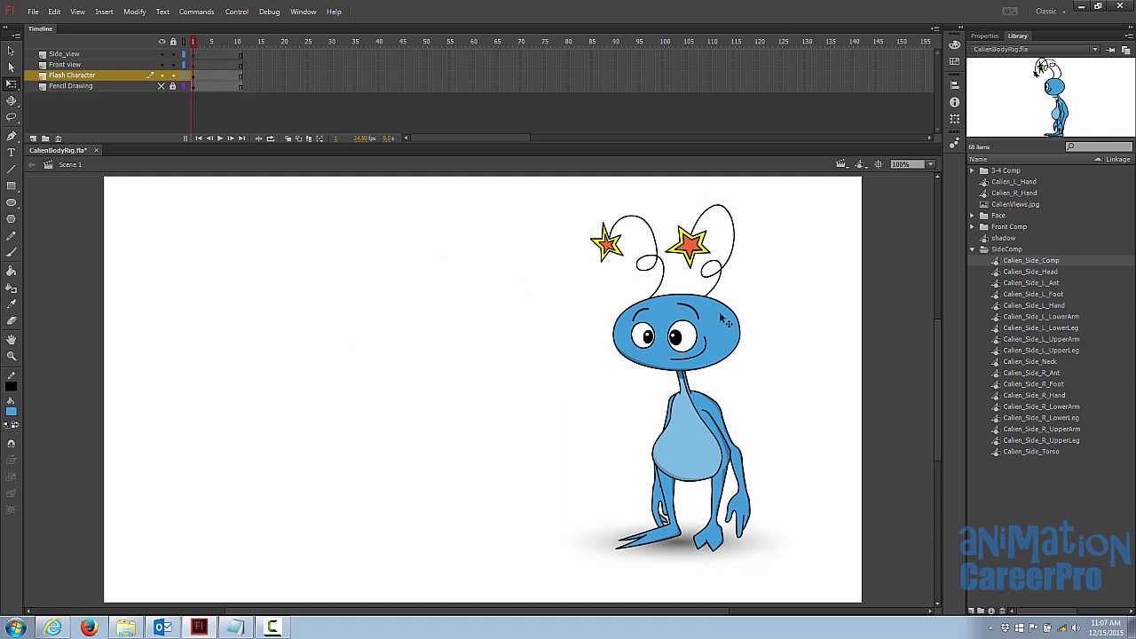
left_click(724, 321)
key("v")
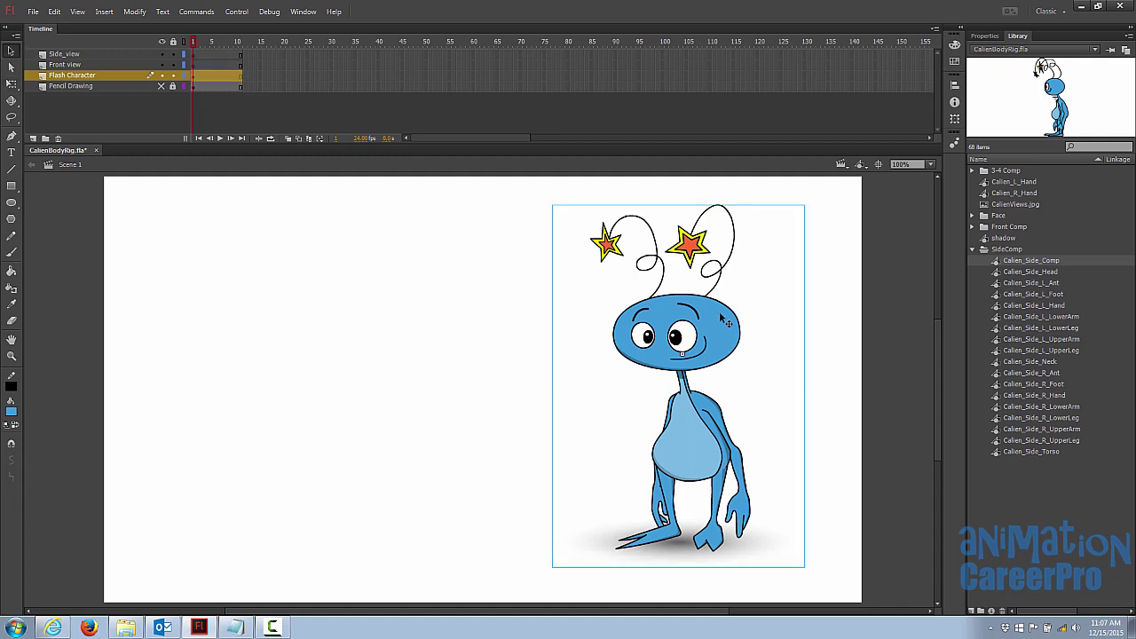
- Delete the Side_view and Front view layers
left_click(103, 54)
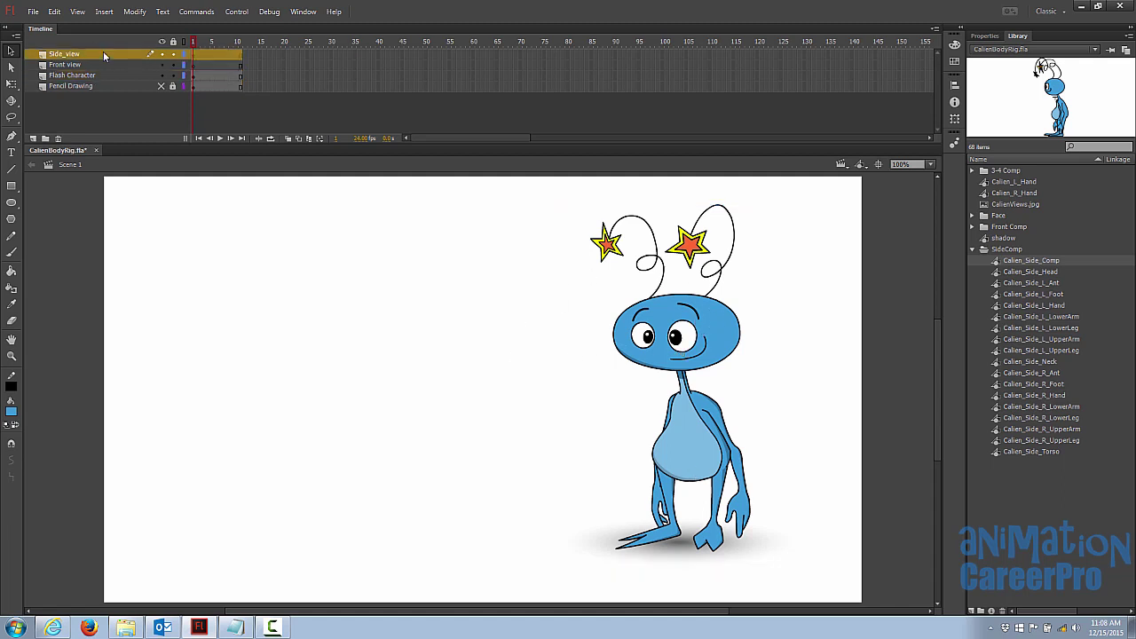
left_click(59, 138)
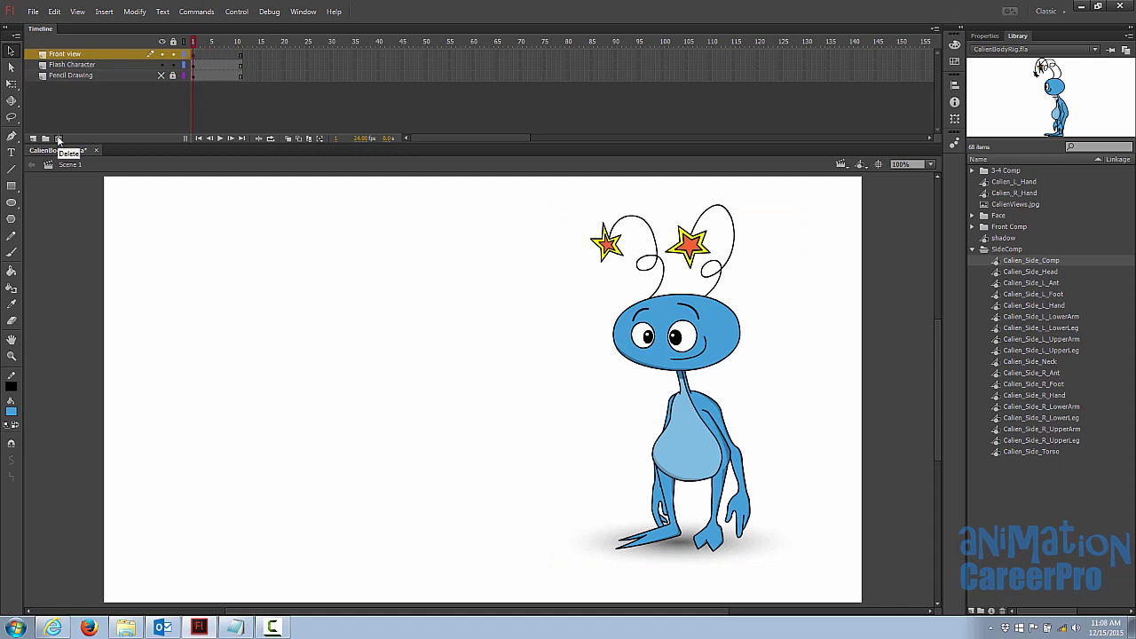
left_click(58, 139)
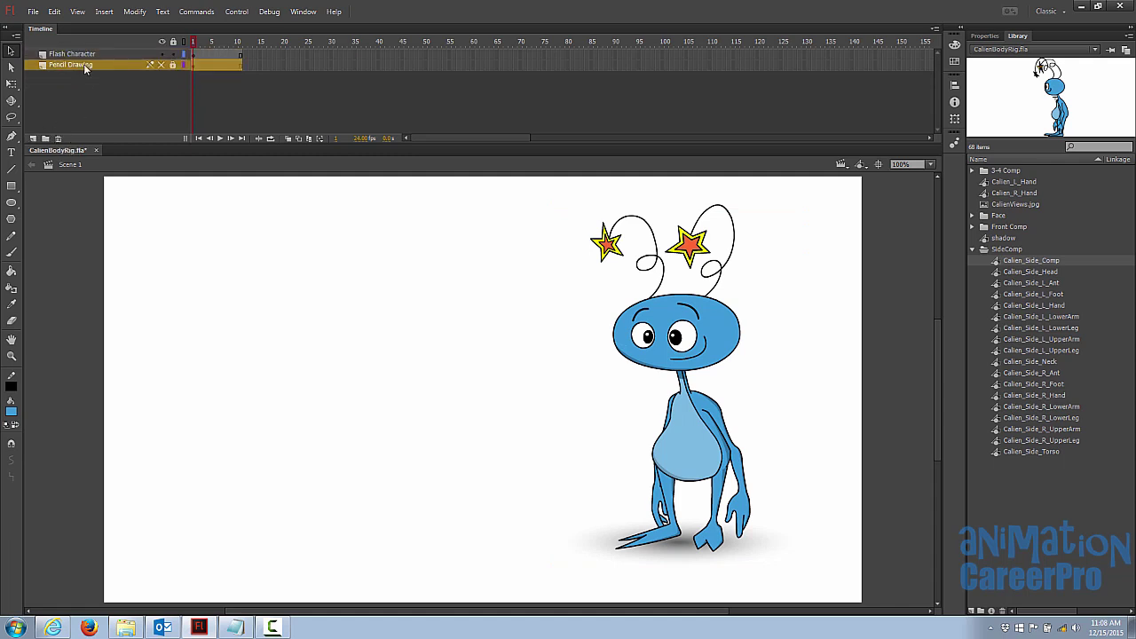
- Rename the Flash Character layer to Calien
left_click(102, 55)
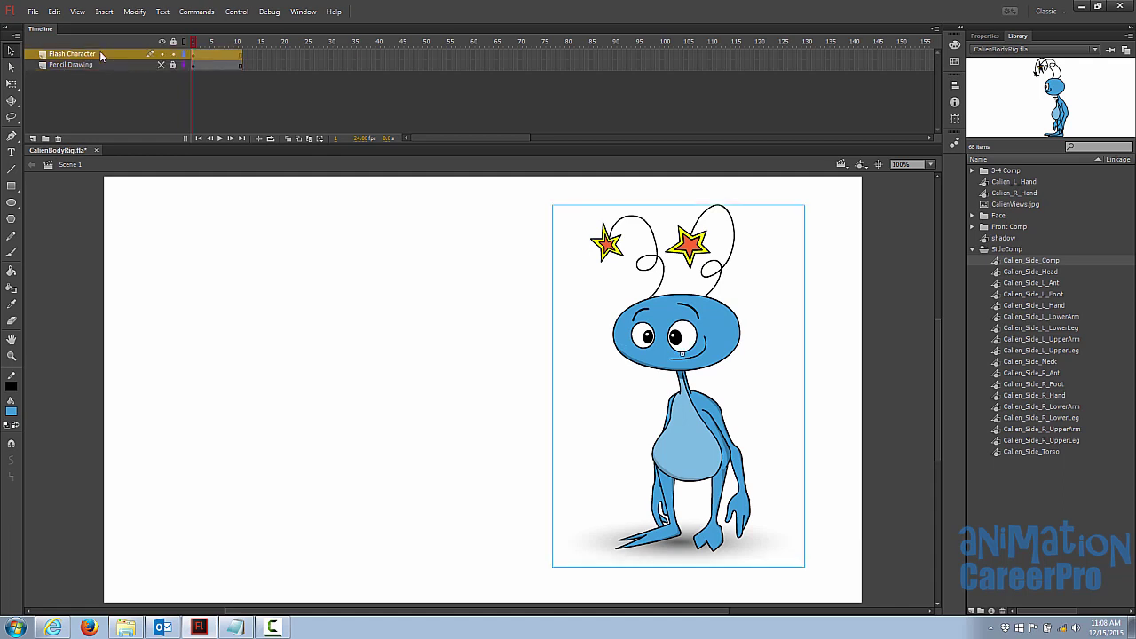
double_click(77, 56)
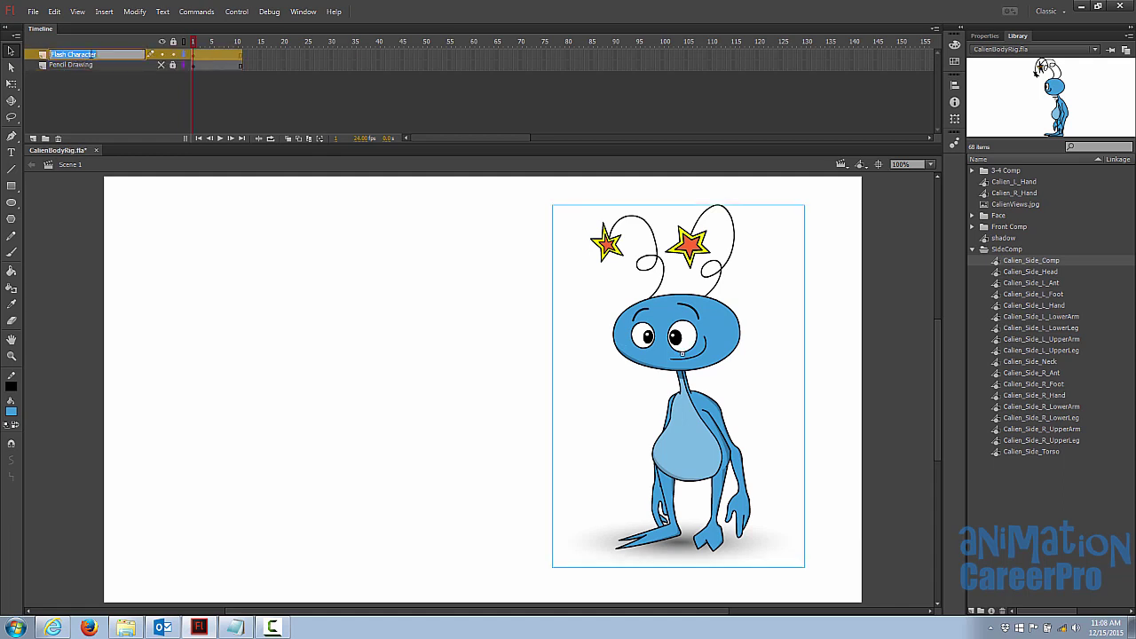
type("Calien")
key("Return")
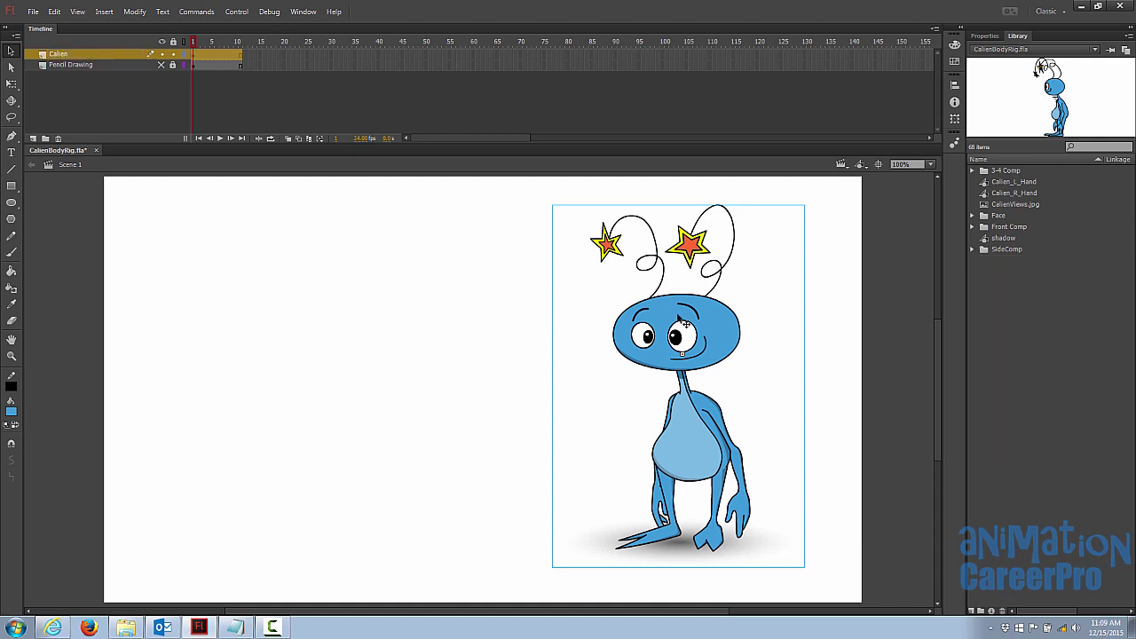
- Inside Calien_3-4_Comp, rotate the head into a slight tilt at frame 5 of Calien_Head
double_click(686, 325)
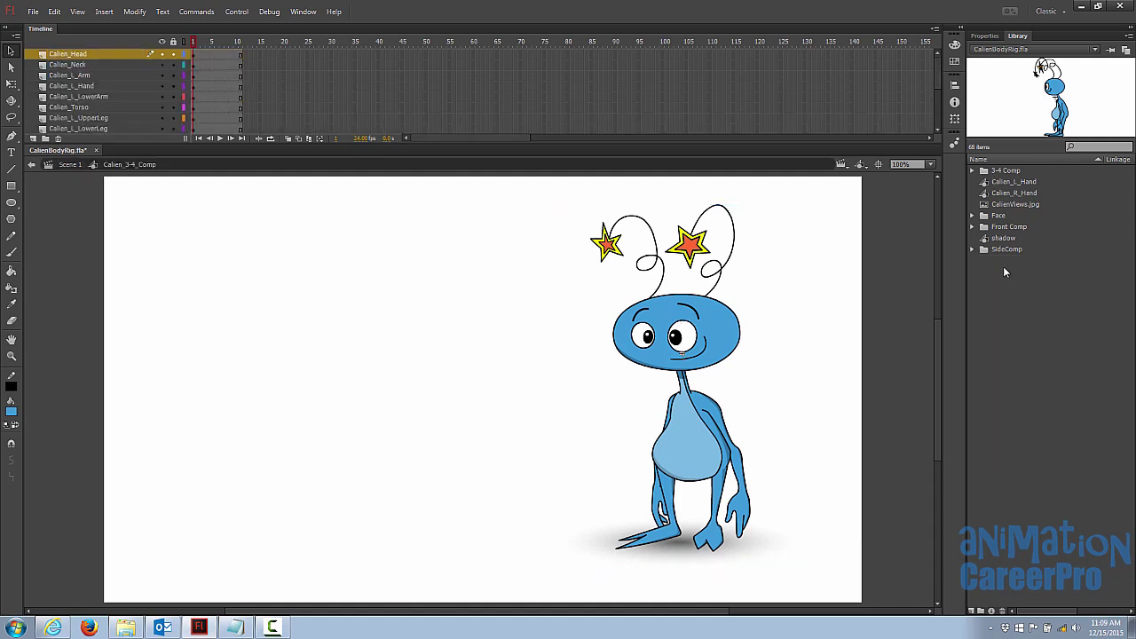
key("q")
left_click(708, 325)
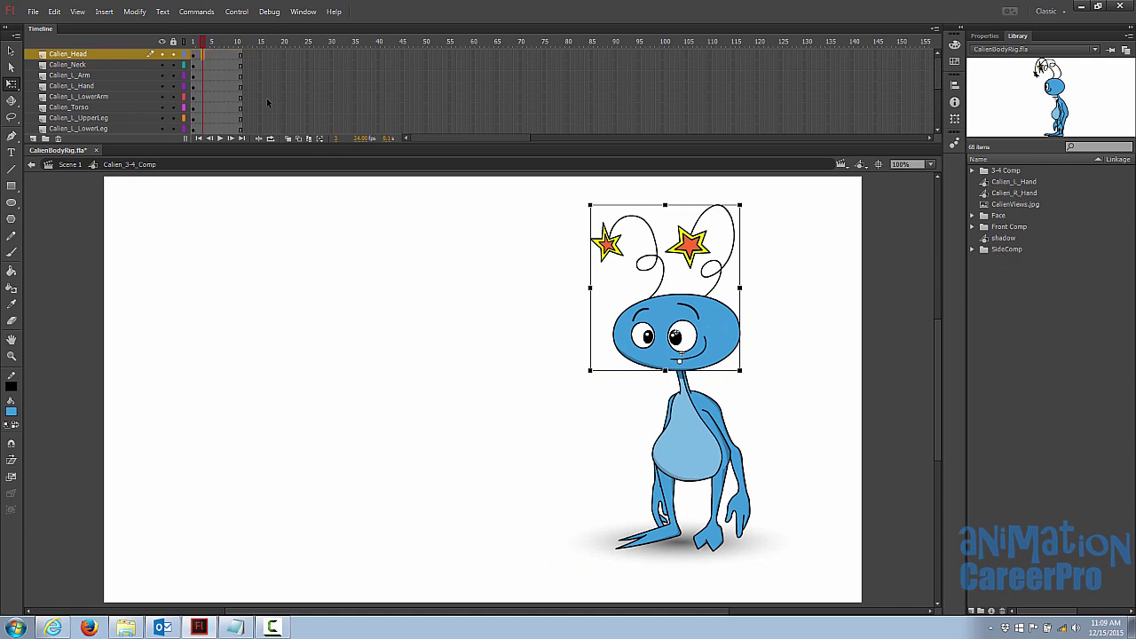
left_click(212, 57)
left_click_drag(742, 206, 742, 258)
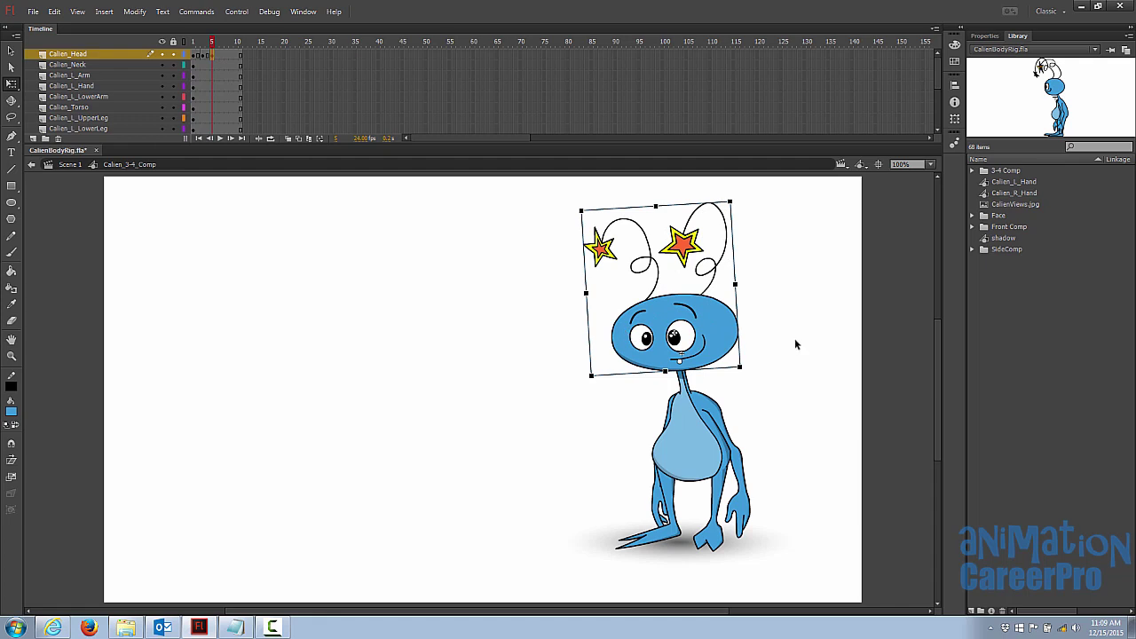
- Preview the tilt around frame 5, then select the head at frame 6 of Calien_Head
key(".")
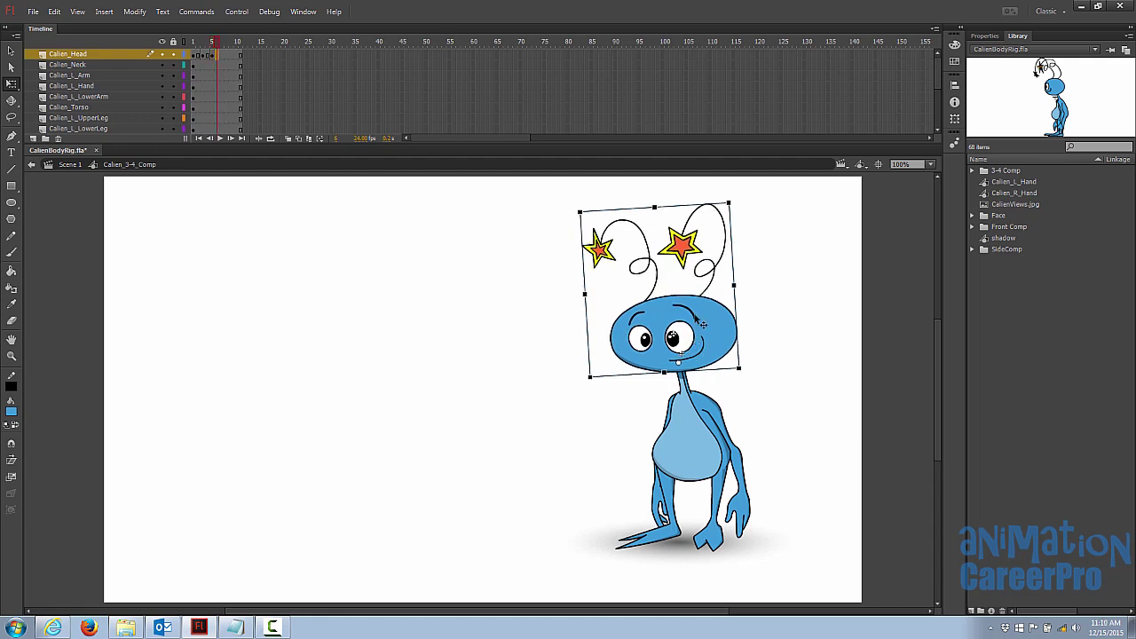
mouse_move(212, 42)
left_mouse_down()
mouse_move(198, 45)
mouse_move(211, 46)
left_mouse_up()
left_click(216, 55)
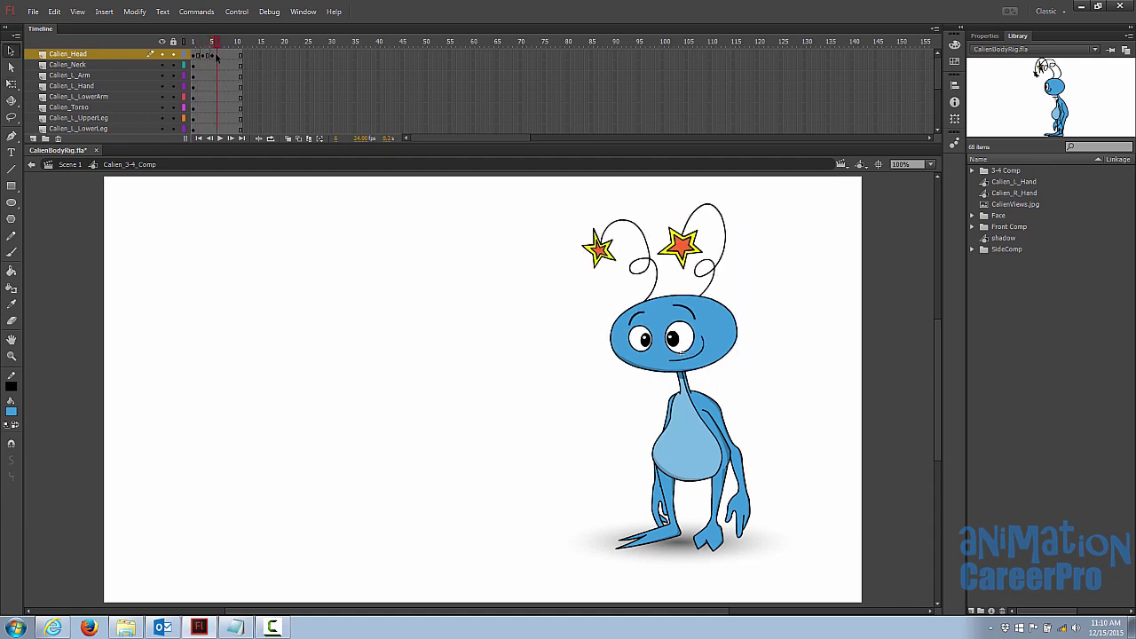
left_click(216, 55)
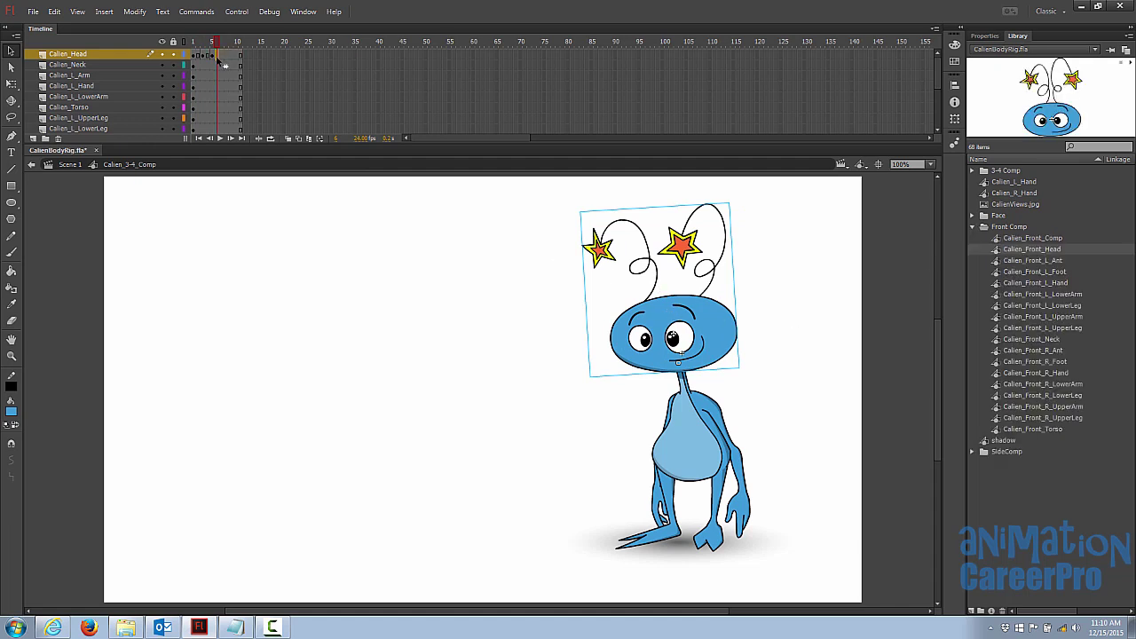
- At frame 6, replace the three-quarter head with Calien_Front_Head from Front Comp, placed on the neck
left_click(972, 228)
left_click(973, 228)
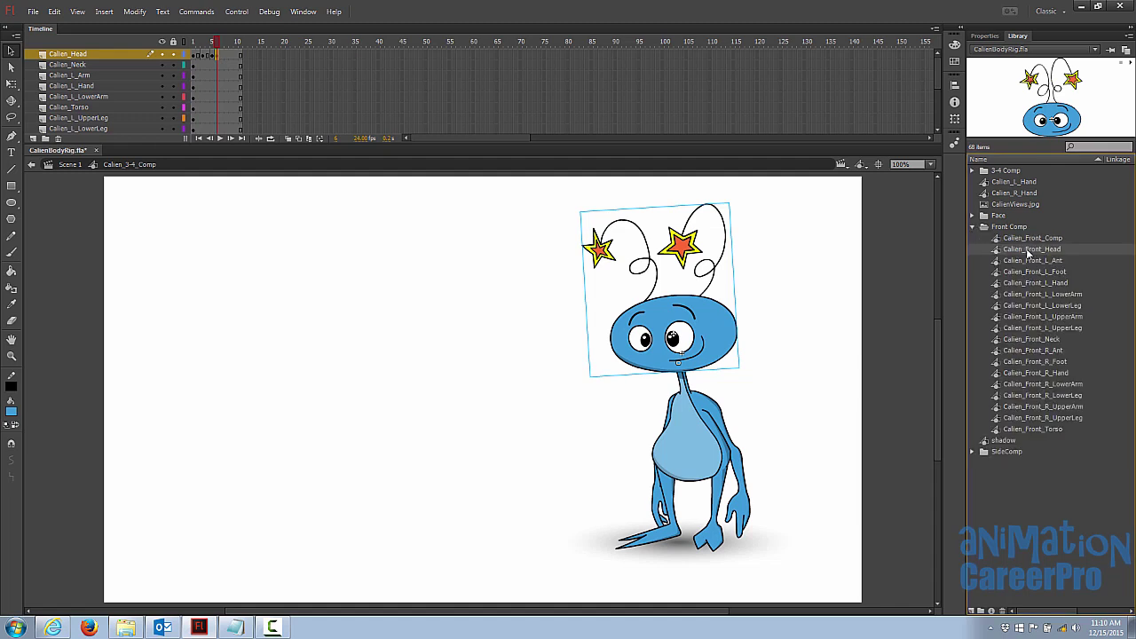
left_click_drag(1028, 252, 769, 274)
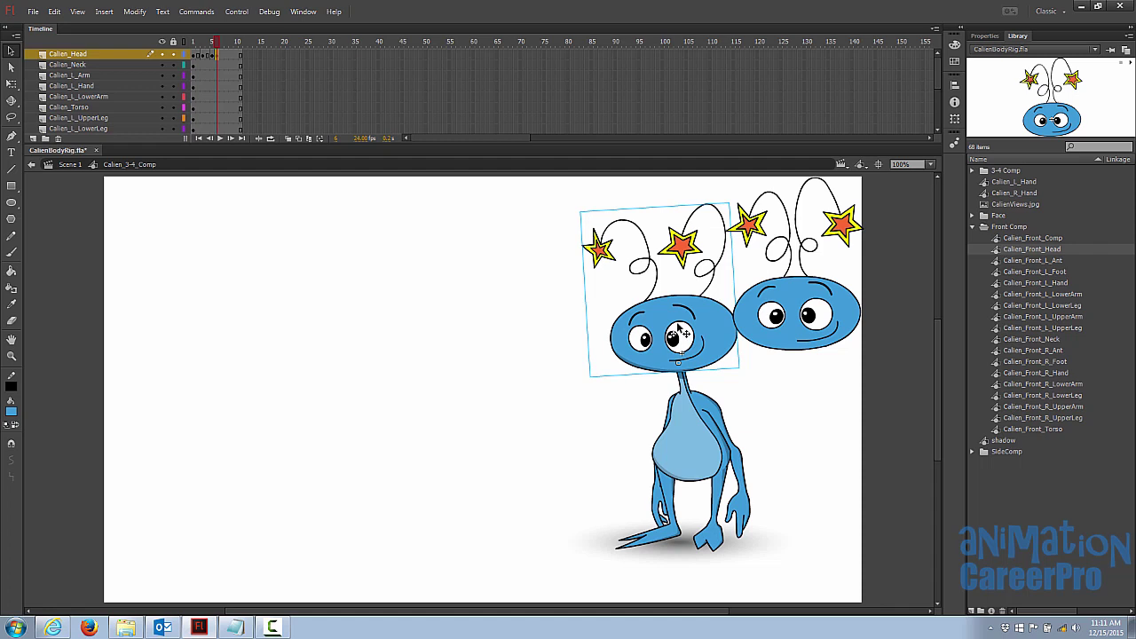
key("Delete")
key("ctrl+v")
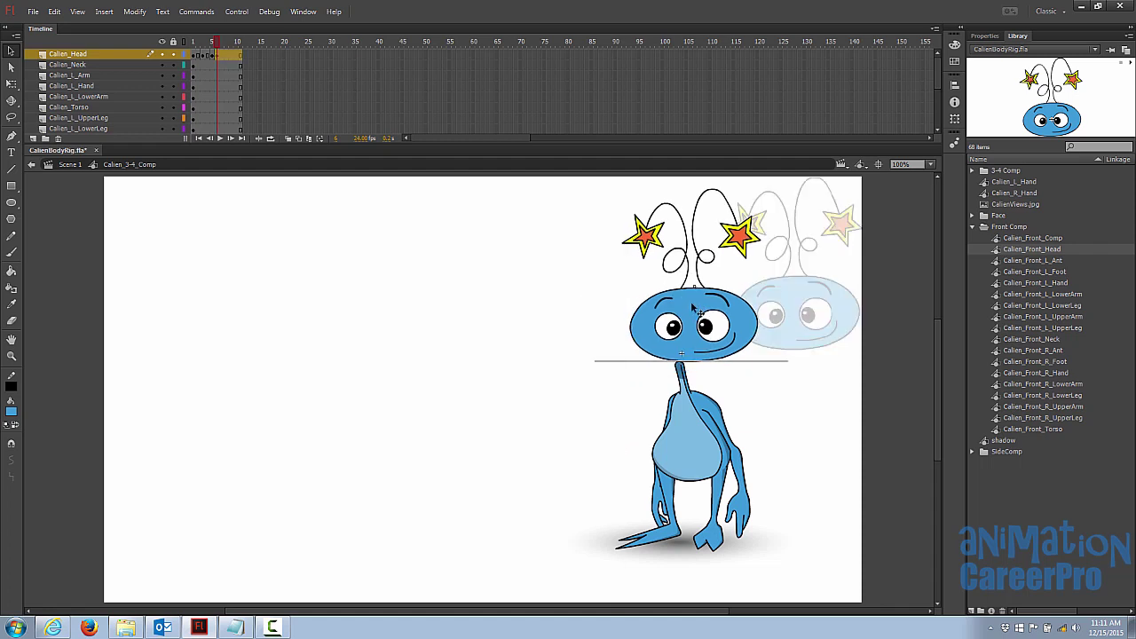
left_click(684, 316)
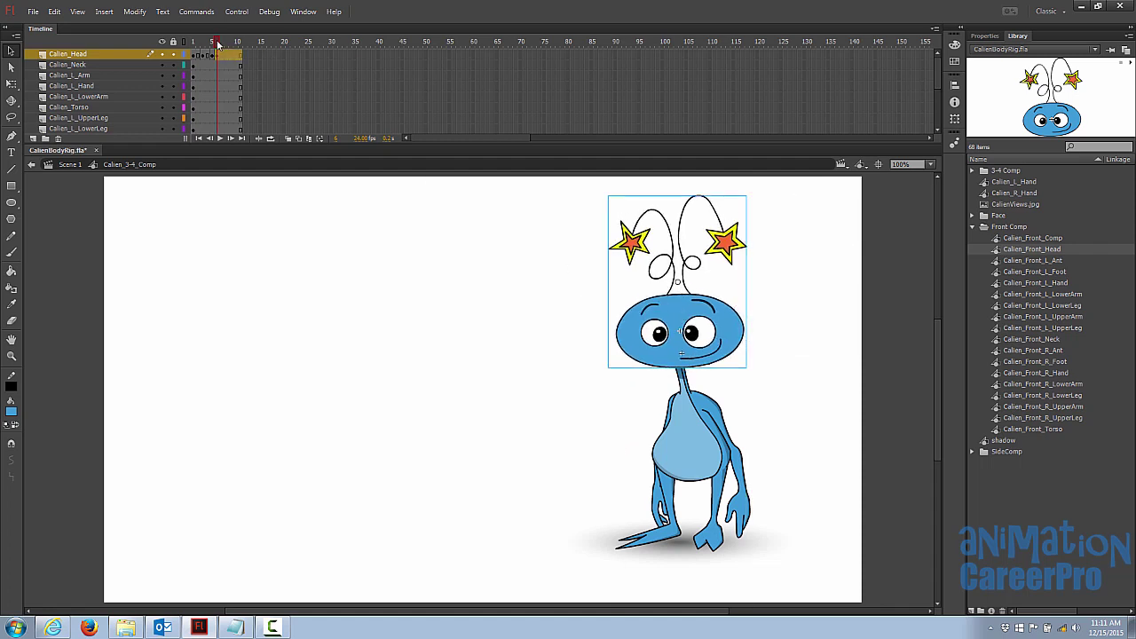
left_click_drag(218, 45, 217, 51)
- Set the front head instance's looping option to Single Frame
left_click(713, 335)
left_click(985, 35)
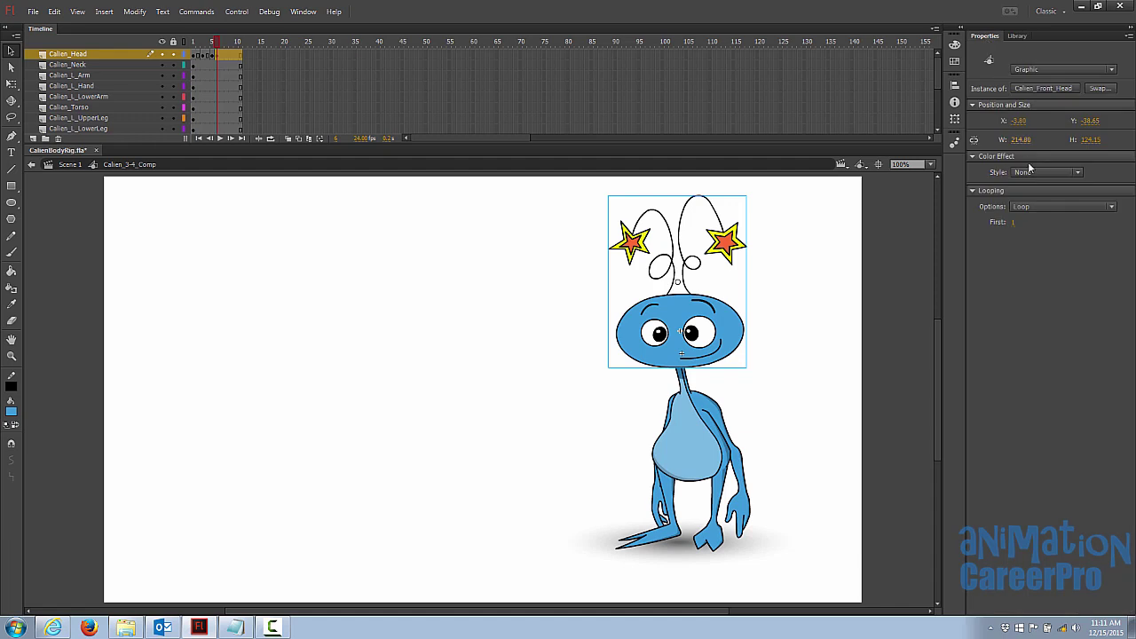
left_click(1042, 205)
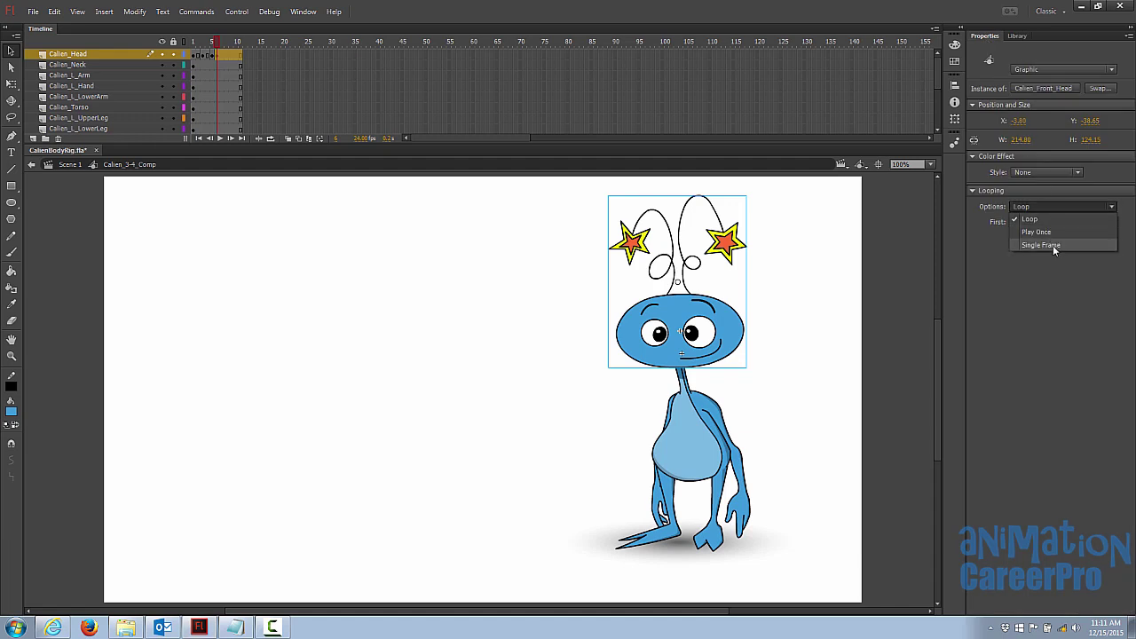
left_click(1055, 245)
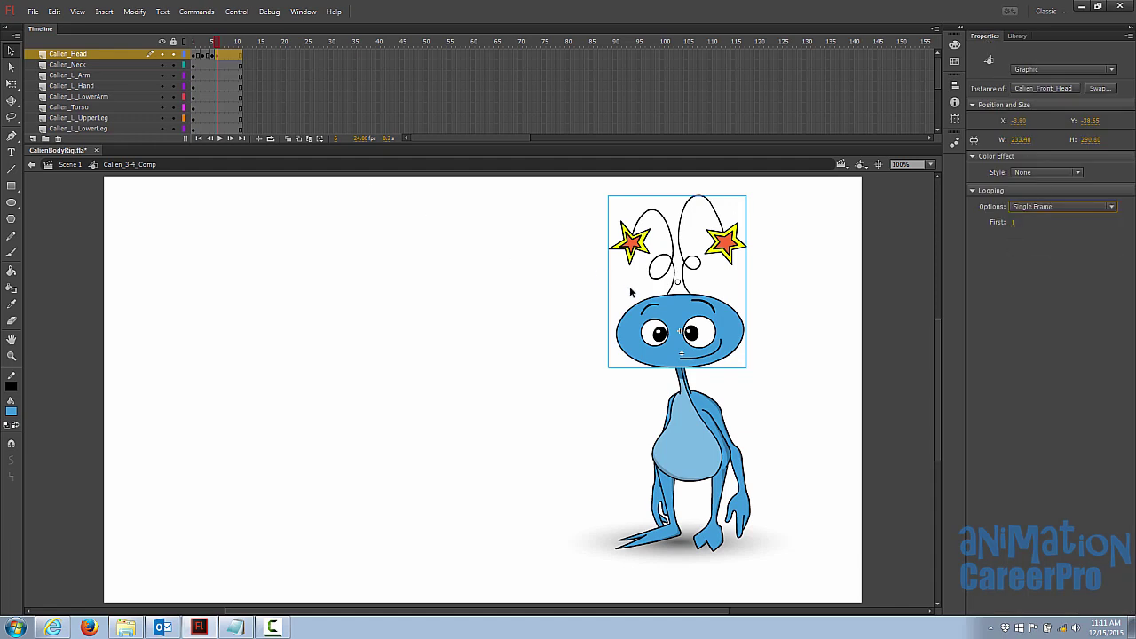
- Scrub between frames 5, 6 and 7 to compare the two heads
key(".")
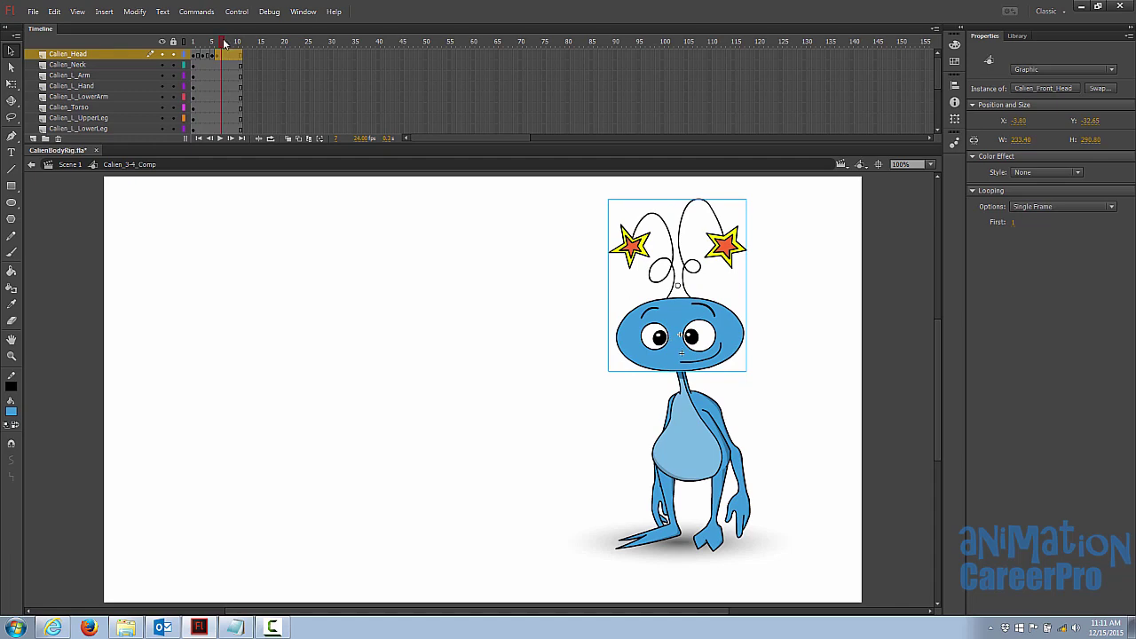
left_click(210, 42)
left_click(216, 41)
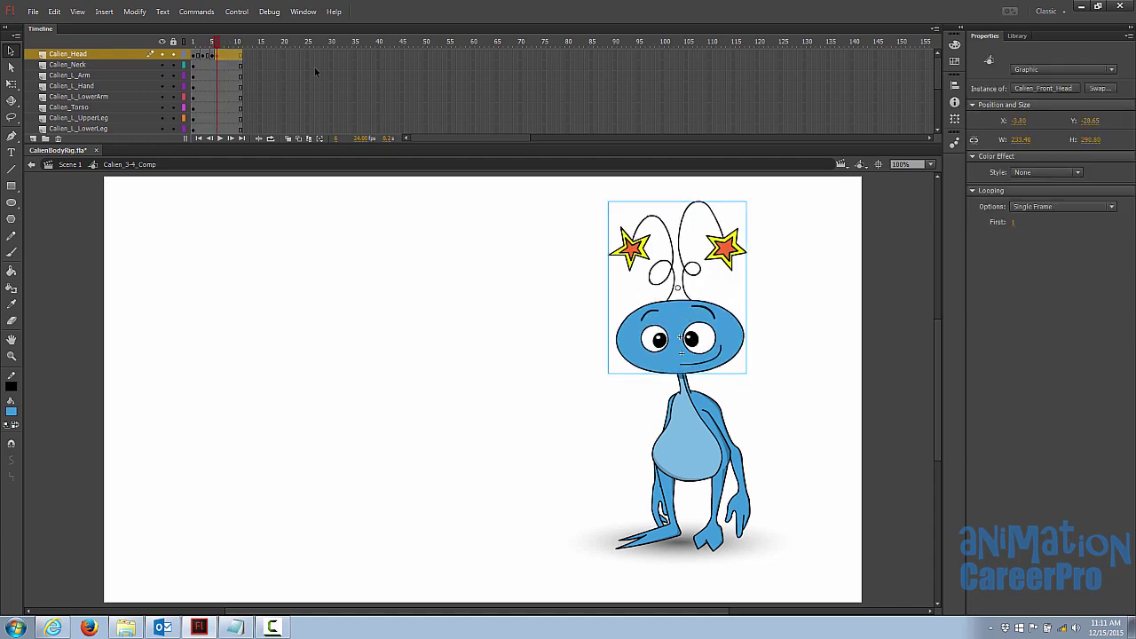
left_click_drag(216, 42, 217, 45)
- Copy the tilted head keyframe from frame 5 and paste it at frame 7 of Calien_Head
right_click(216, 55)
left_click(223, 56)
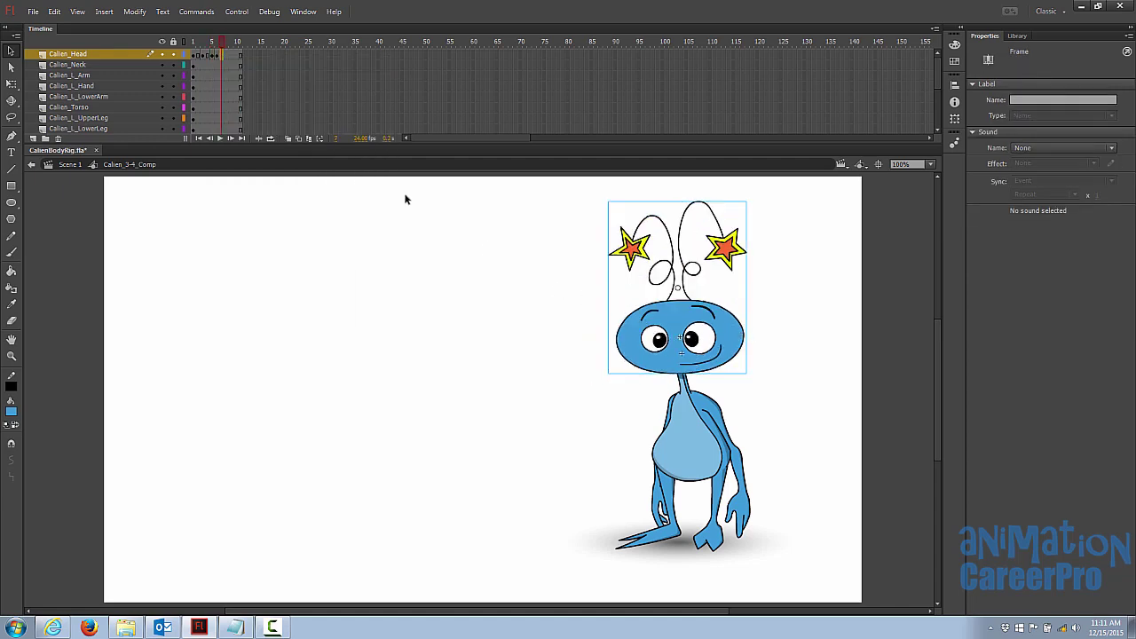
left_click(213, 55)
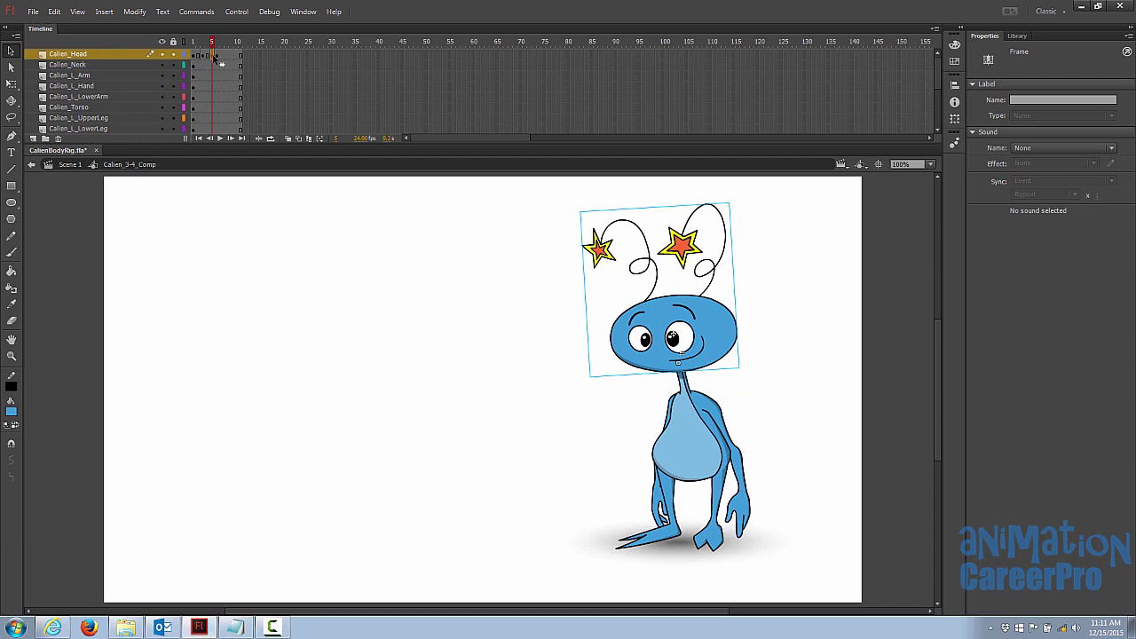
right_click(210, 55)
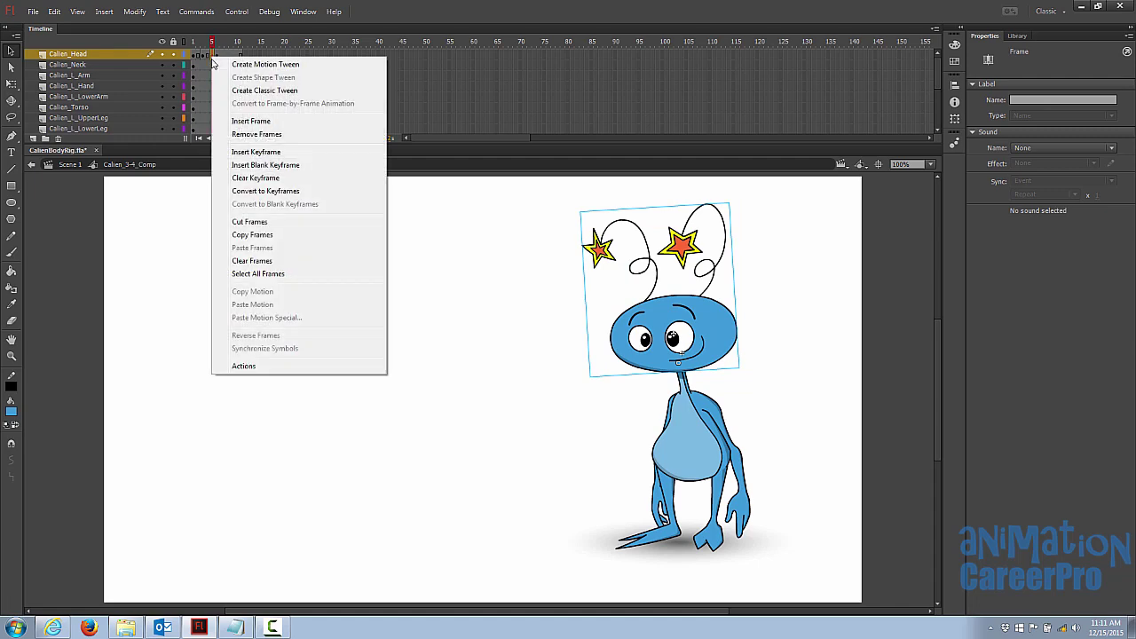
left_click(273, 232)
right_click(222, 58)
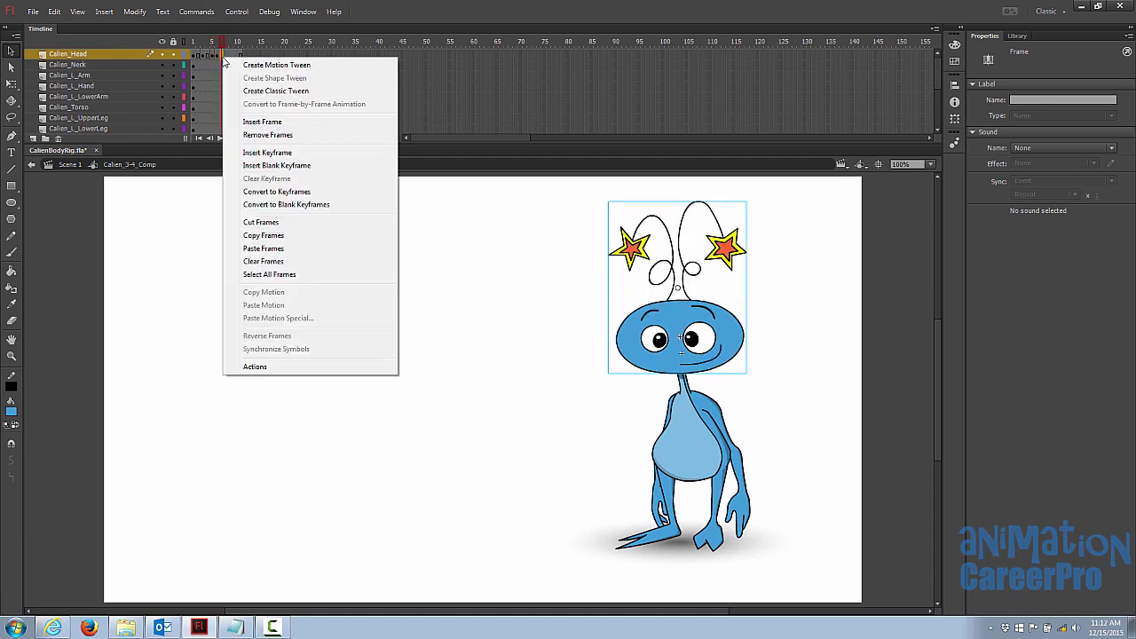
left_click(293, 246)
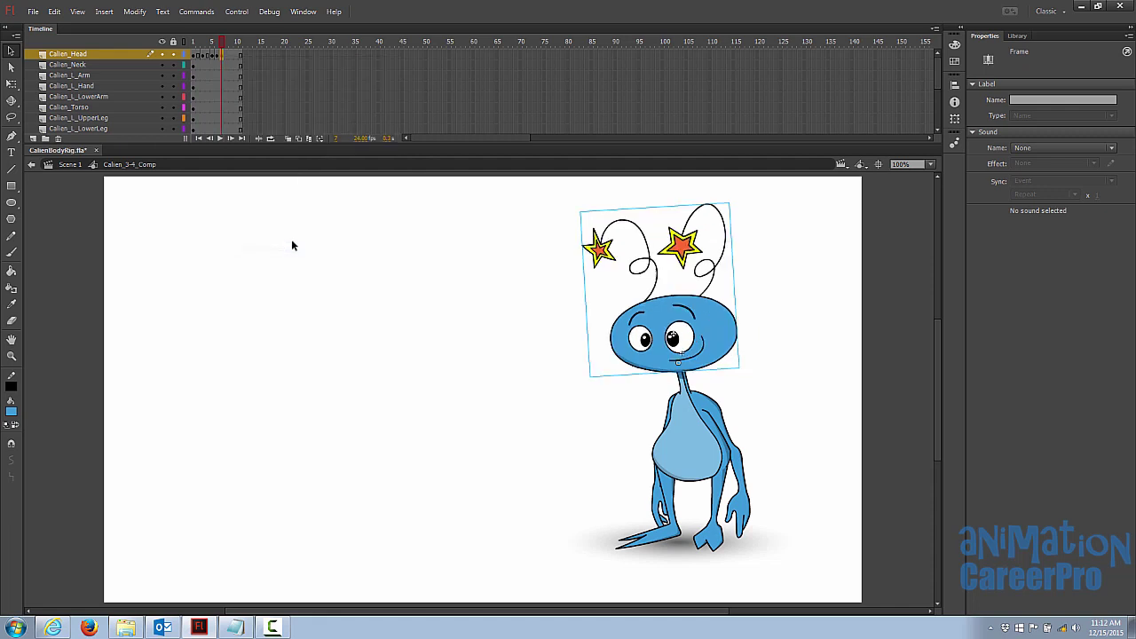
- Flip the pasted head at frame 7 horizontally with Free Transform so it faces the other way
left_click(699, 329)
key("q")
left_click_drag(585, 294, 737, 341)
left_click_drag(222, 44, 216, 45)
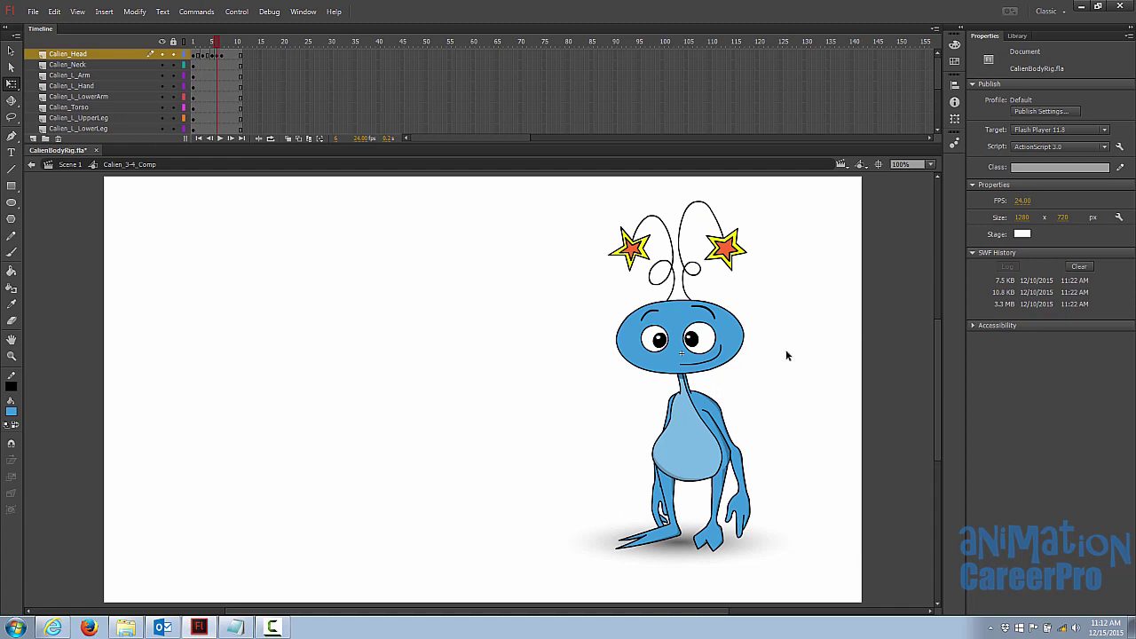
- Tilt the mirrored head counter-clockwise at frame 10 of Calien_Head and open the frame context menu
left_click(1018, 38)
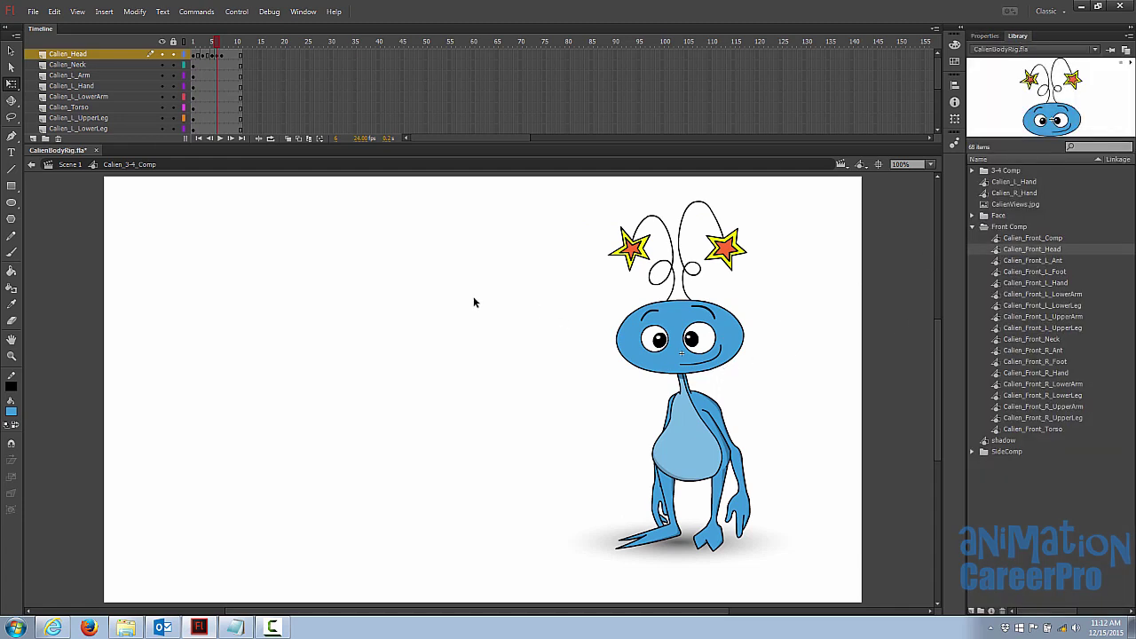
left_click(219, 57)
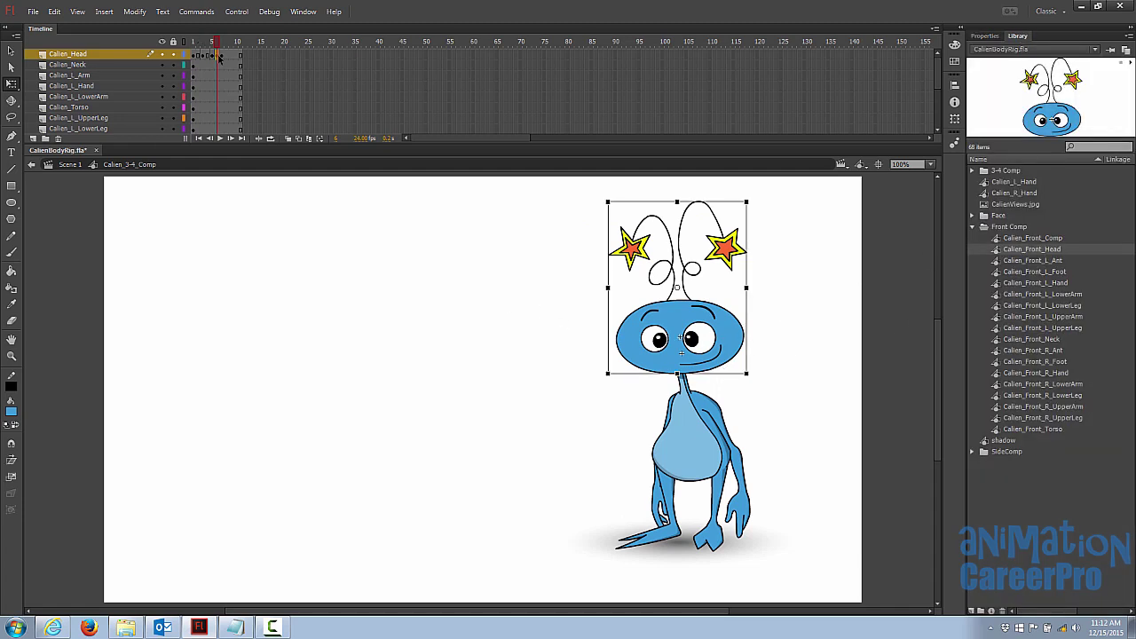
left_click_drag(216, 44, 222, 47)
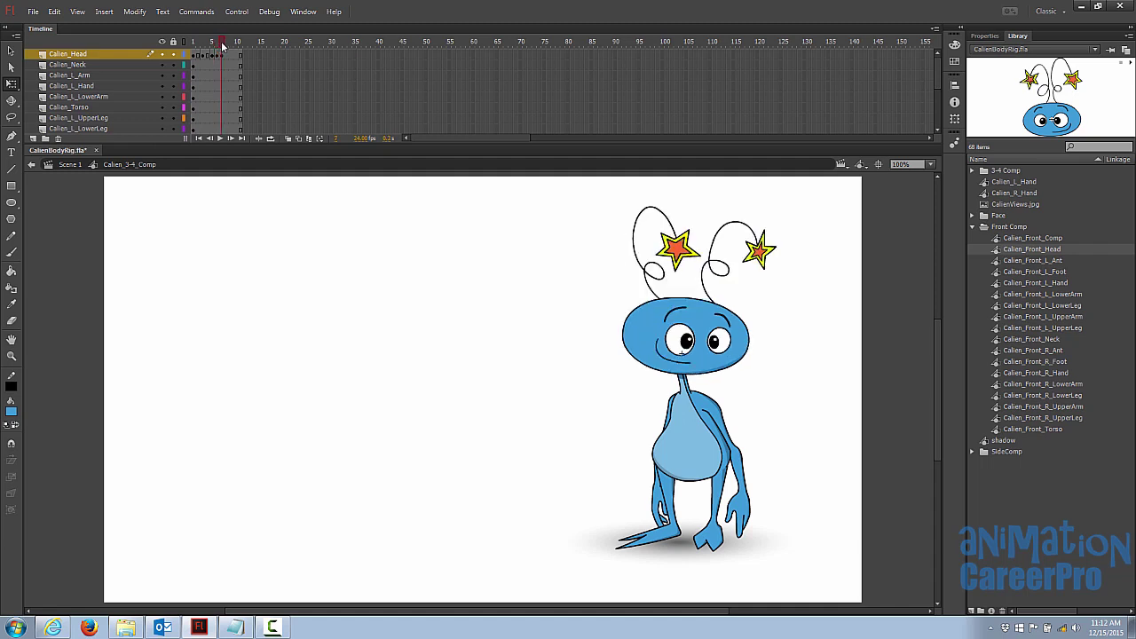
left_click(238, 57)
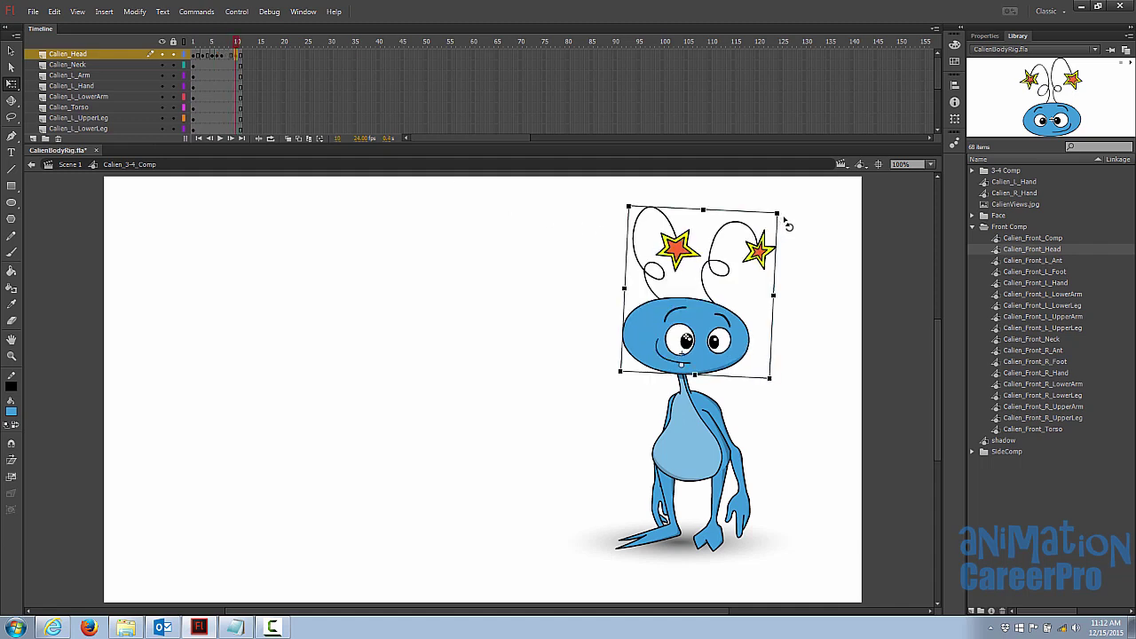
left_click_drag(788, 221, 774, 195)
right_click(210, 55)
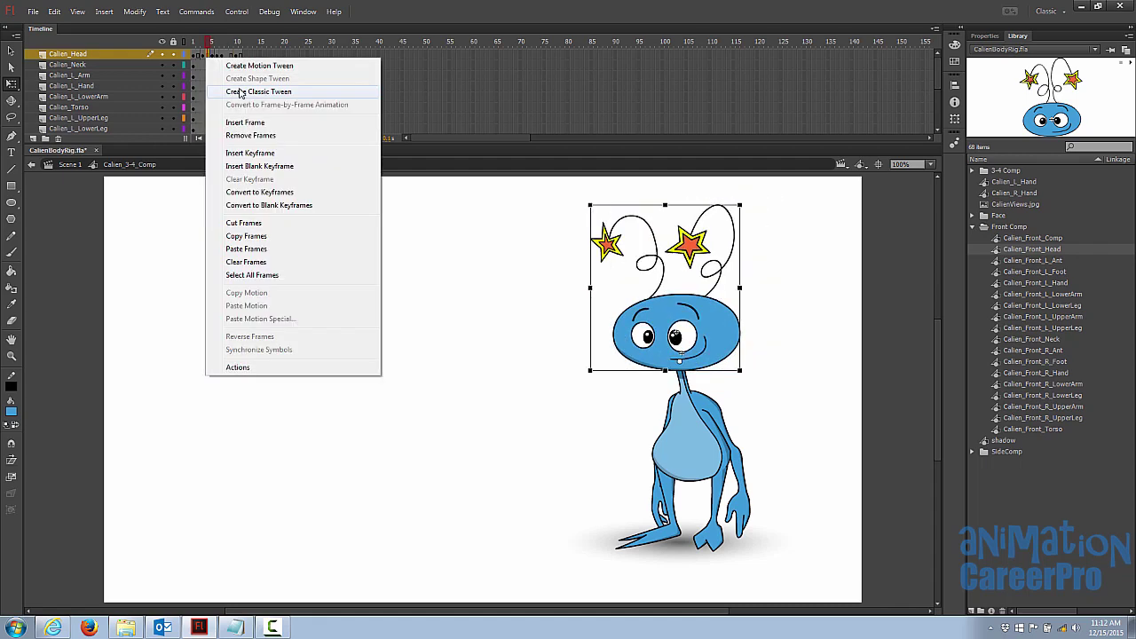
- Add classic tweens to both Calien_Head spans, then preview the head turn from frame 1
left_click(241, 92)
right_click(231, 55)
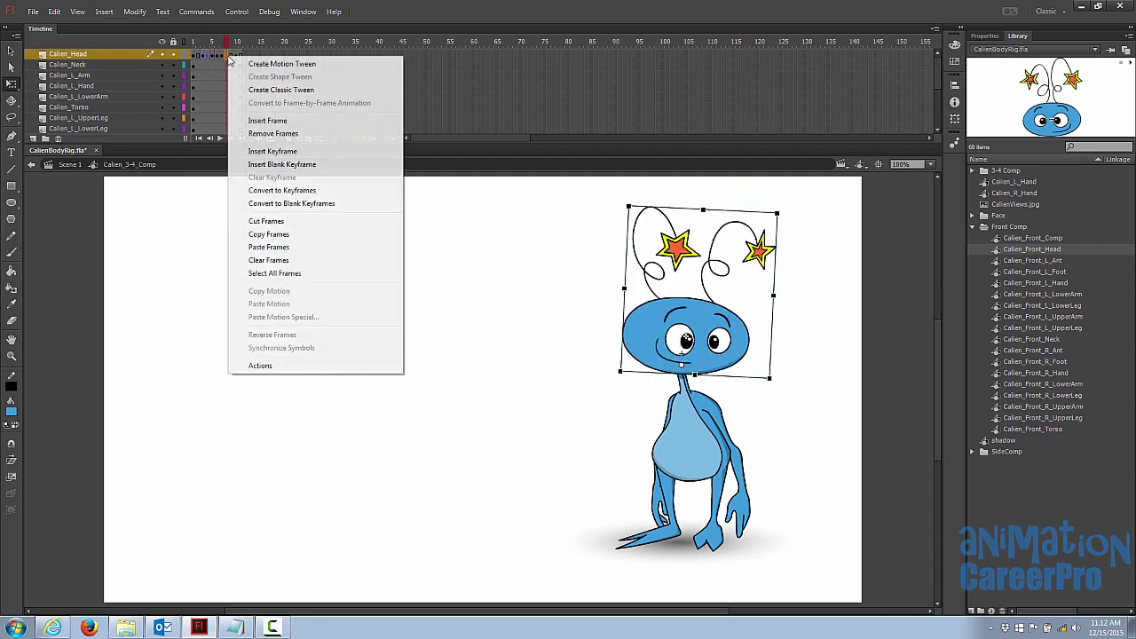
left_click(261, 91)
left_click_drag(224, 42, 196, 44)
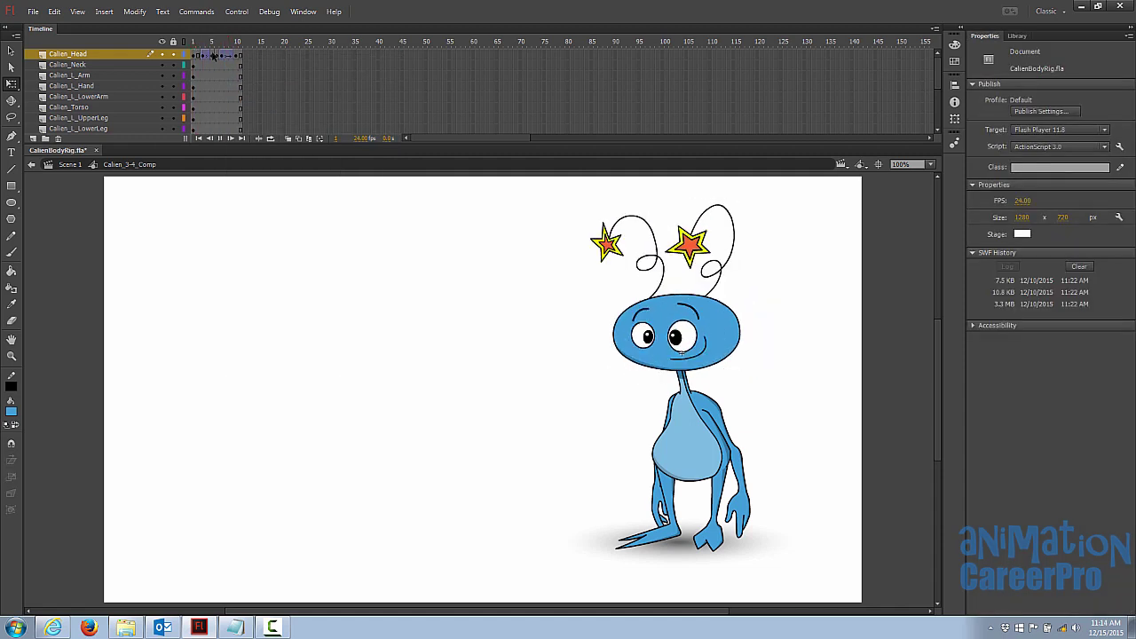
key("Return")
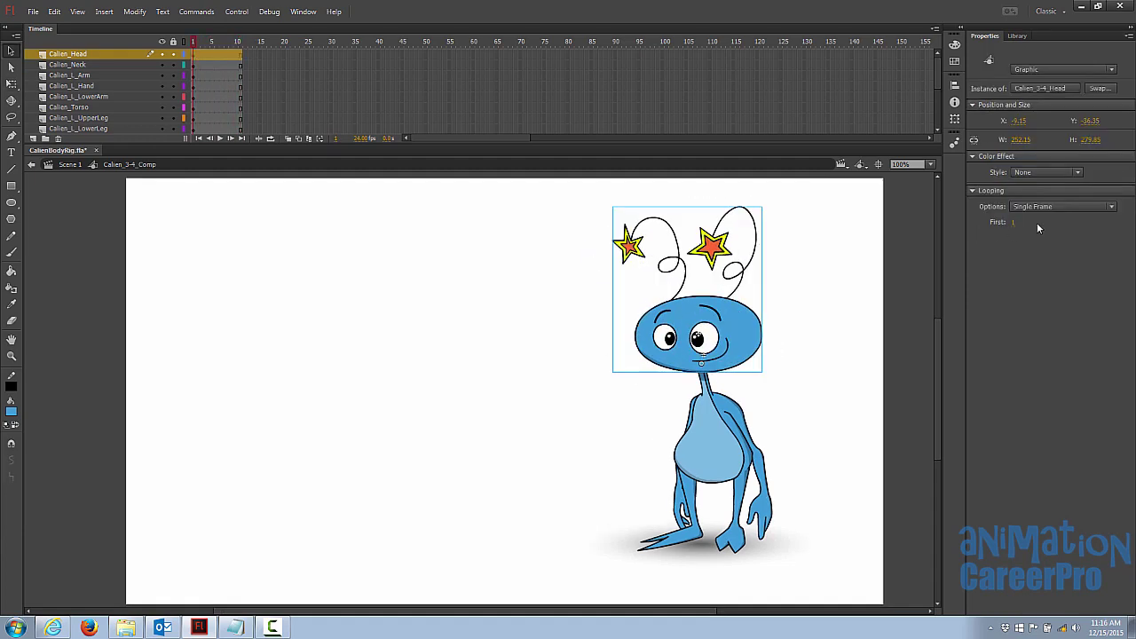
- Set the head instance's looping to Play Once, then enter Calien_3-4_Head for editing
left_click(1072, 203)
left_click(1068, 220)
key("Return")
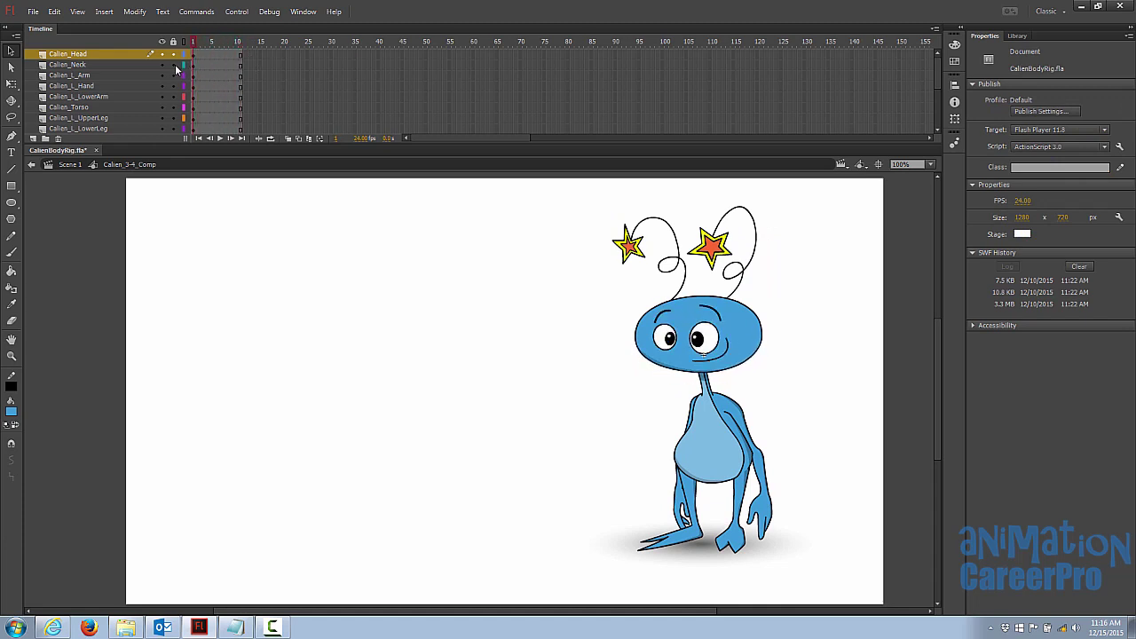
left_click(193, 54)
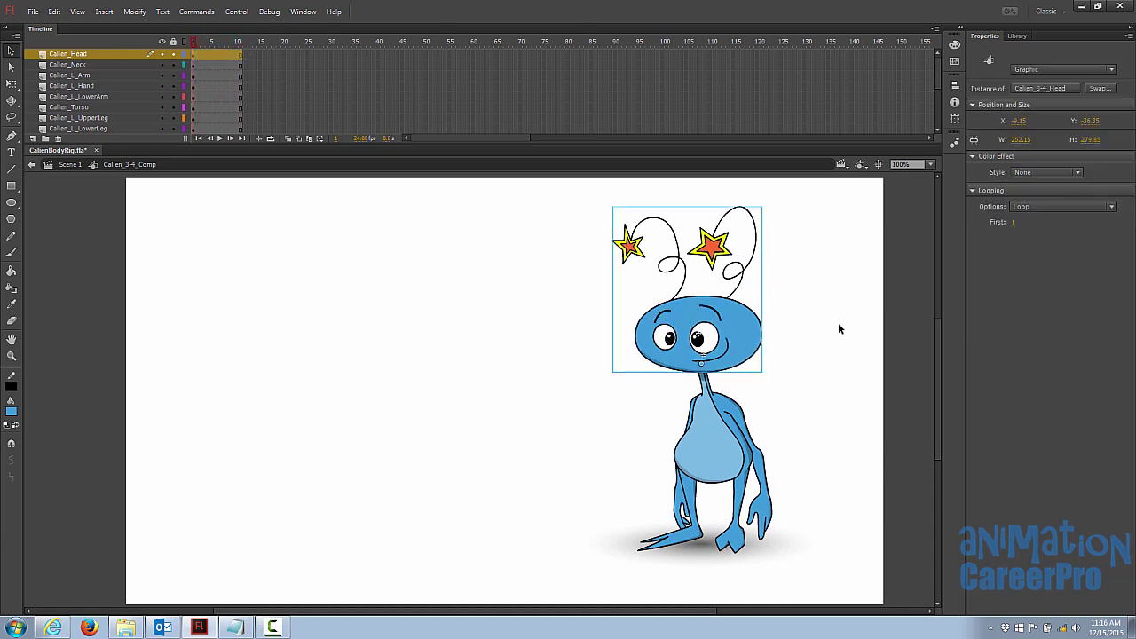
left_click(1029, 206)
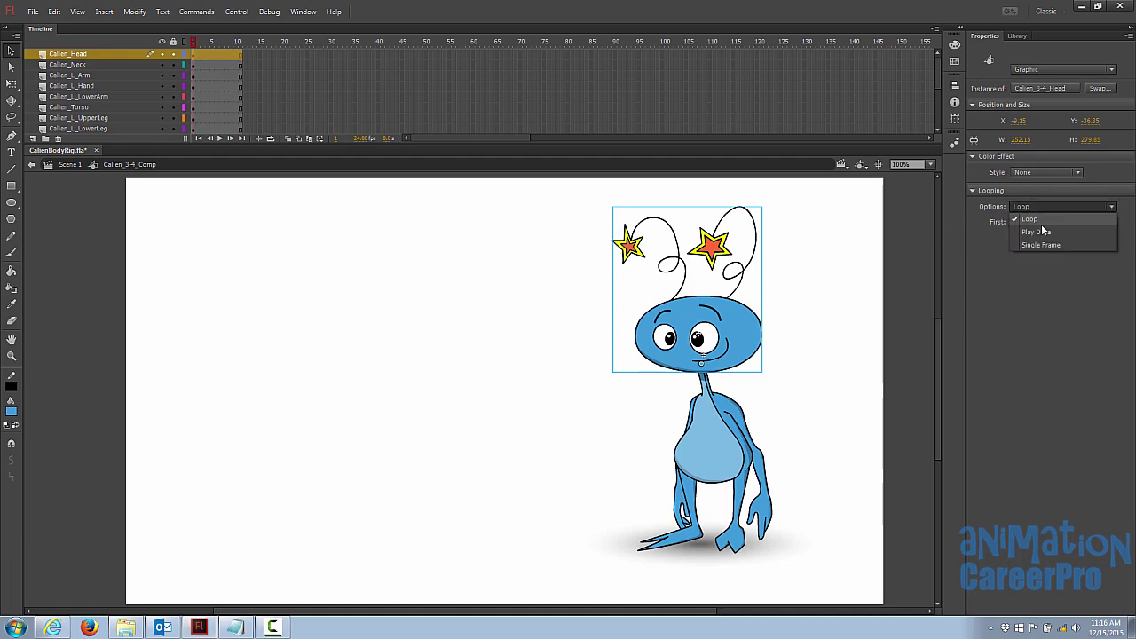
left_click(1043, 231)
double_click(747, 334)
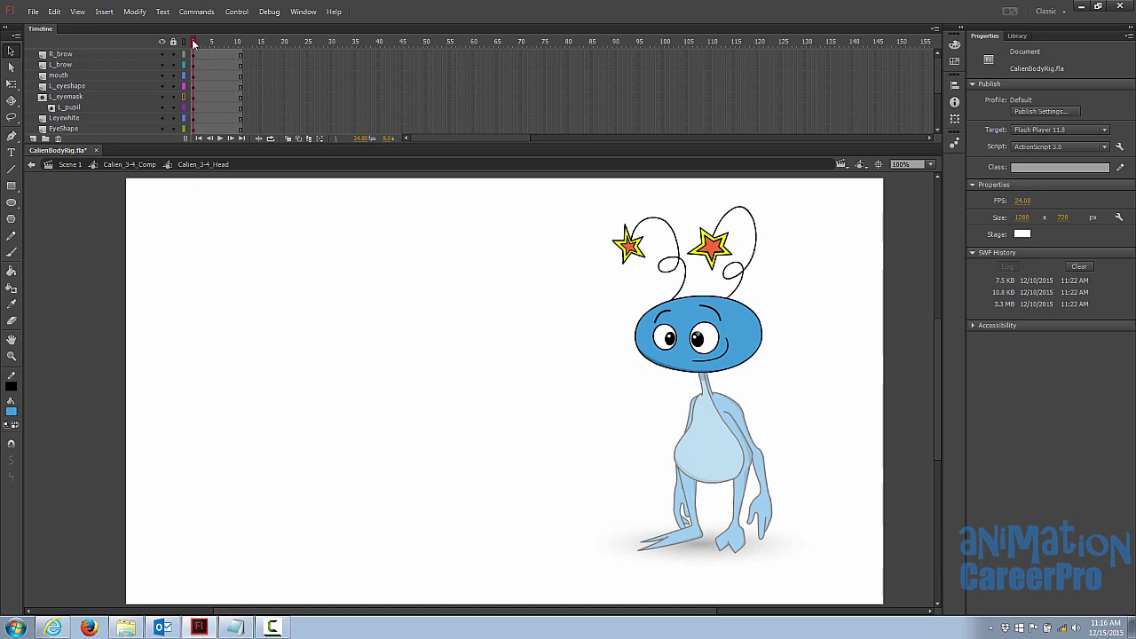
- Set L_brow and R_brow looping to Single Frame and play back to confirm they hold
left_click_drag(194, 42, 241, 51)
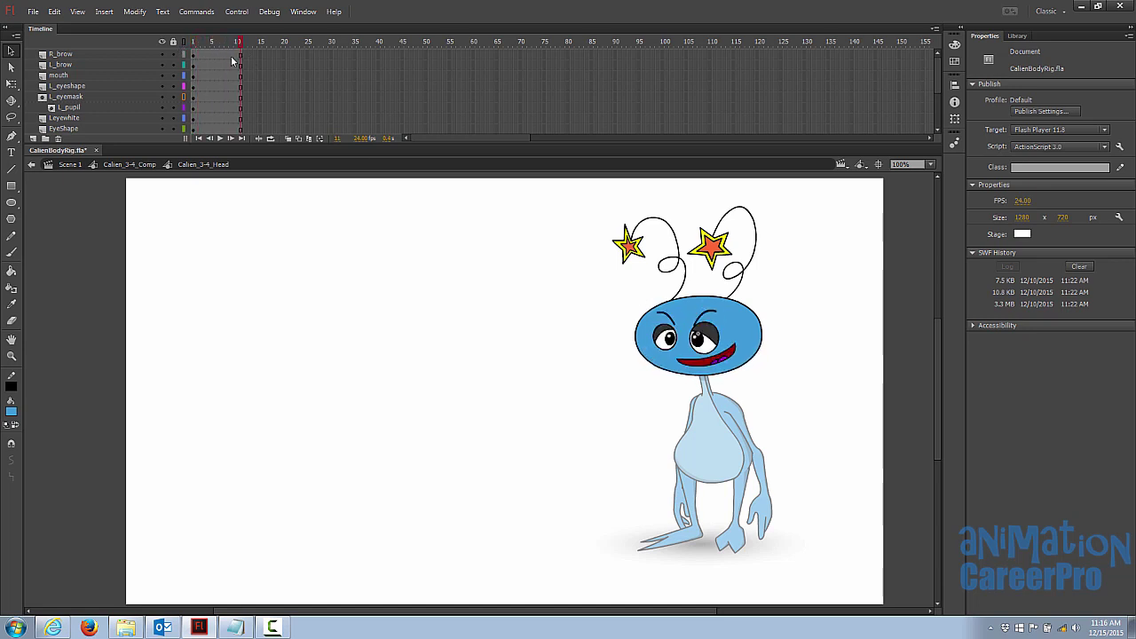
key("shift+comma")
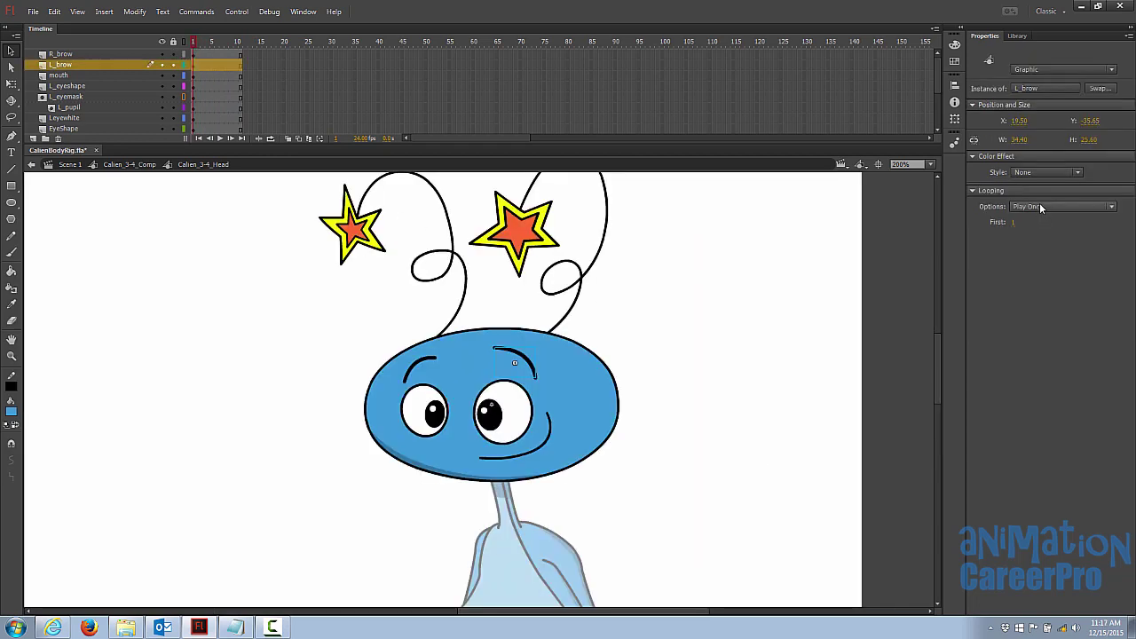
left_click(1043, 206)
left_click(1030, 248)
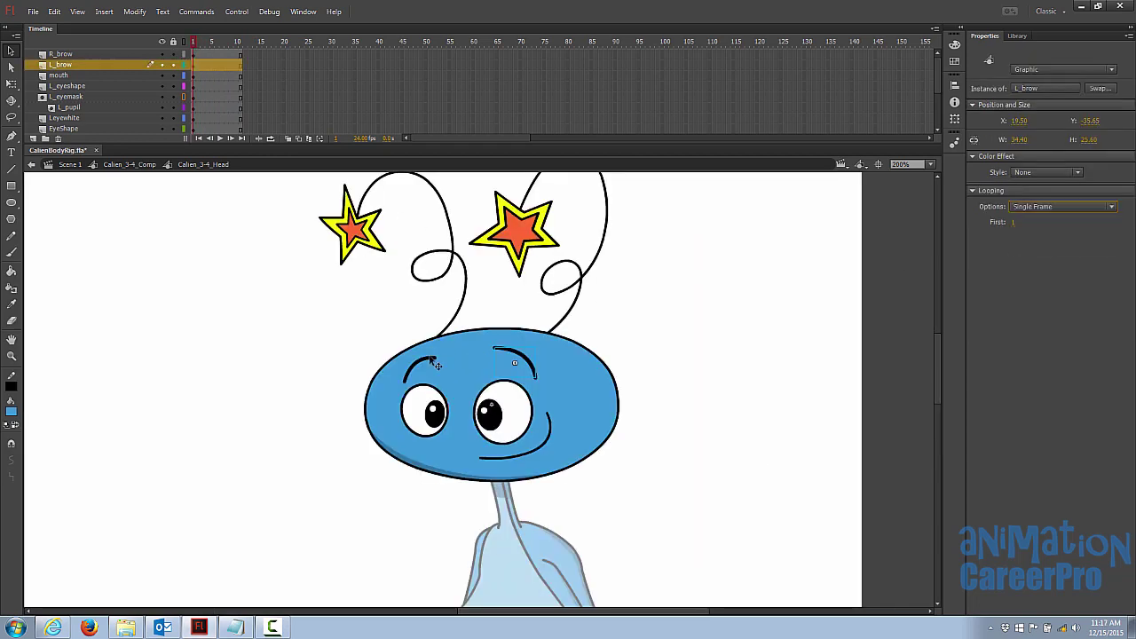
left_click(432, 358)
left_click(1043, 206)
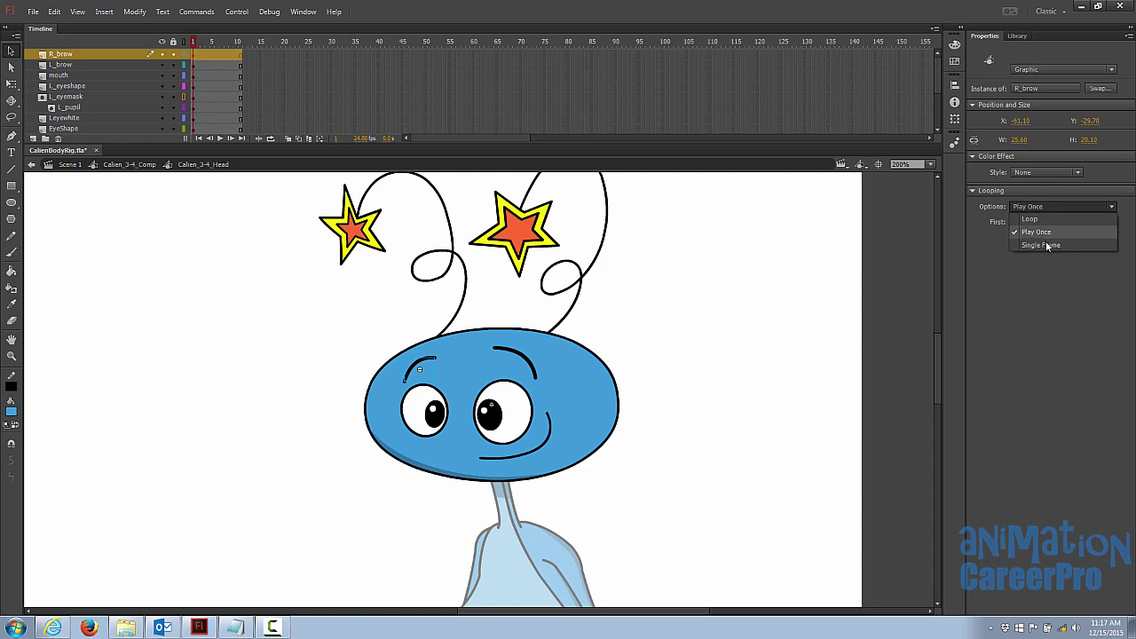
left_click(1047, 244)
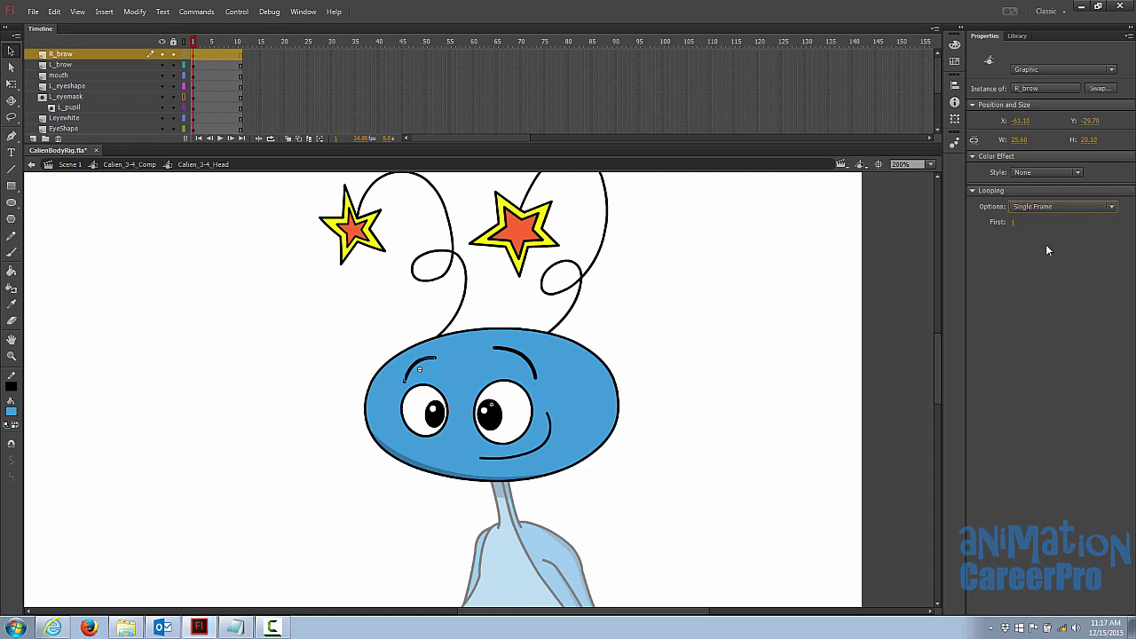
left_click(224, 43)
key("Return")
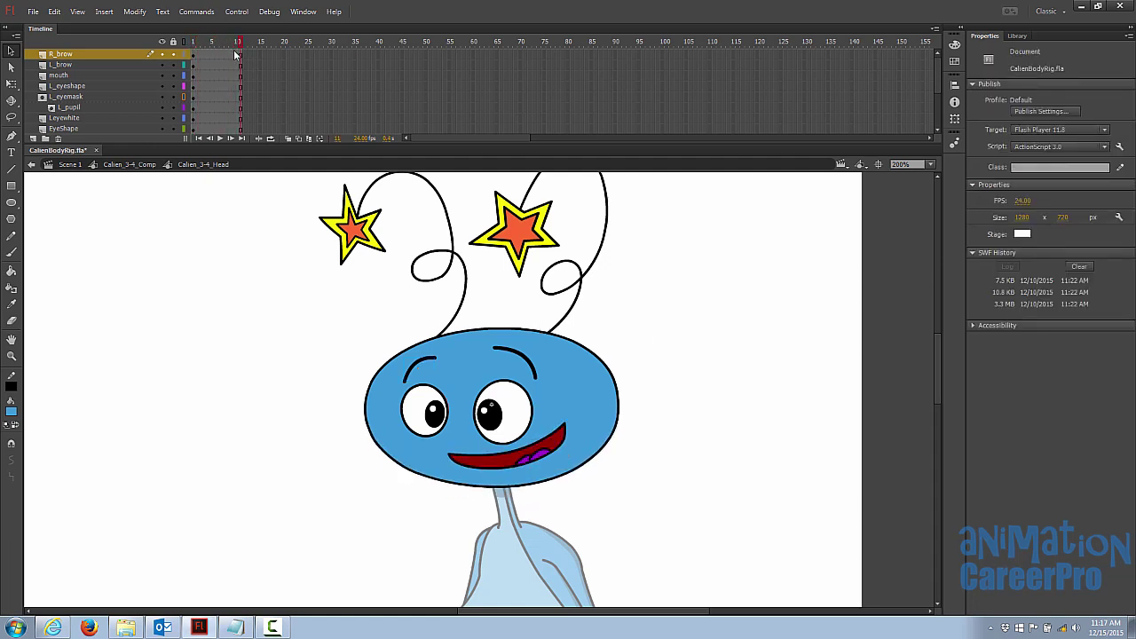
left_click(188, 56)
- Keyframe EyeShape at frame 5 and set R_eye's first frame to 2 for a half-lidded eye
scroll(251, 131, "down", 3)
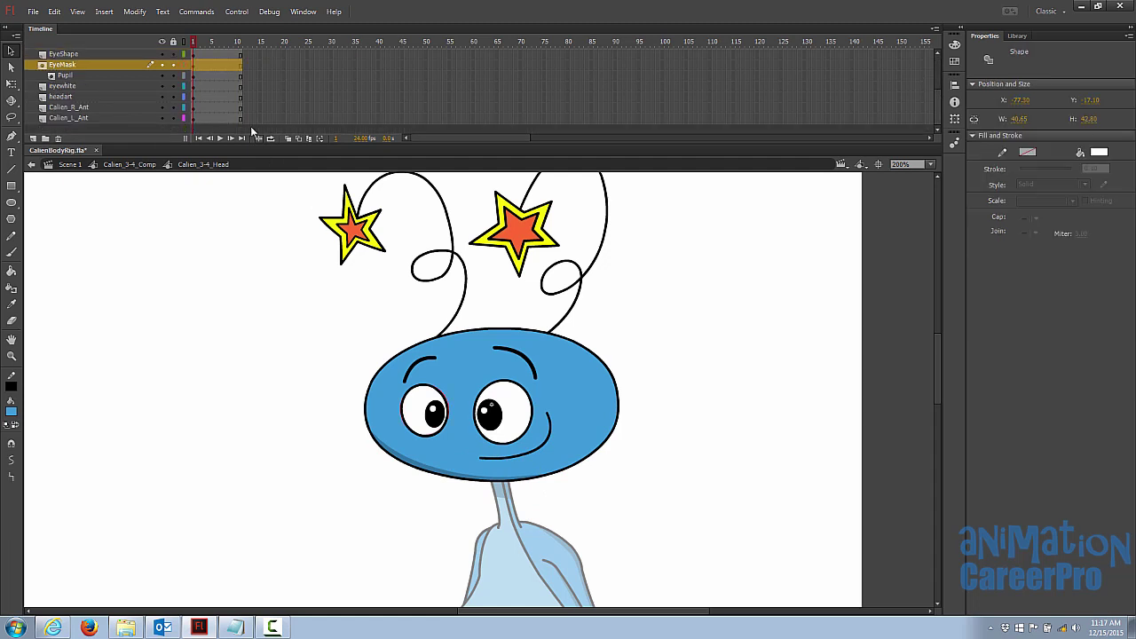
left_click(212, 87)
left_click(204, 57)
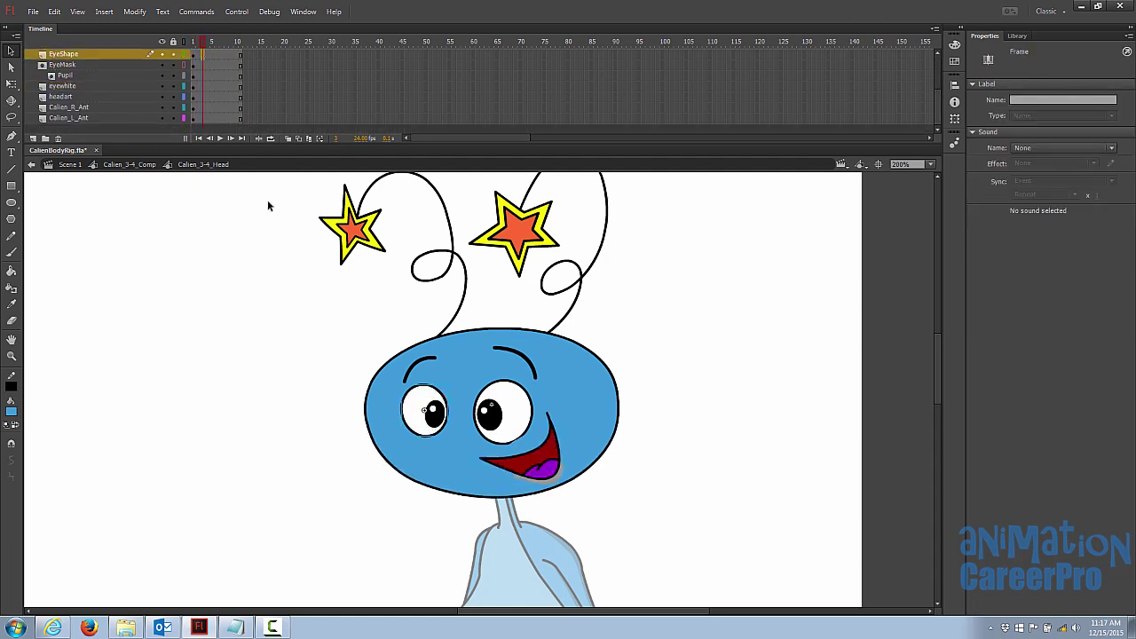
left_click(222, 42)
mouse_move(211, 42)
left_mouse_down()
mouse_move(193, 41)
mouse_move(211, 42)
left_mouse_up()
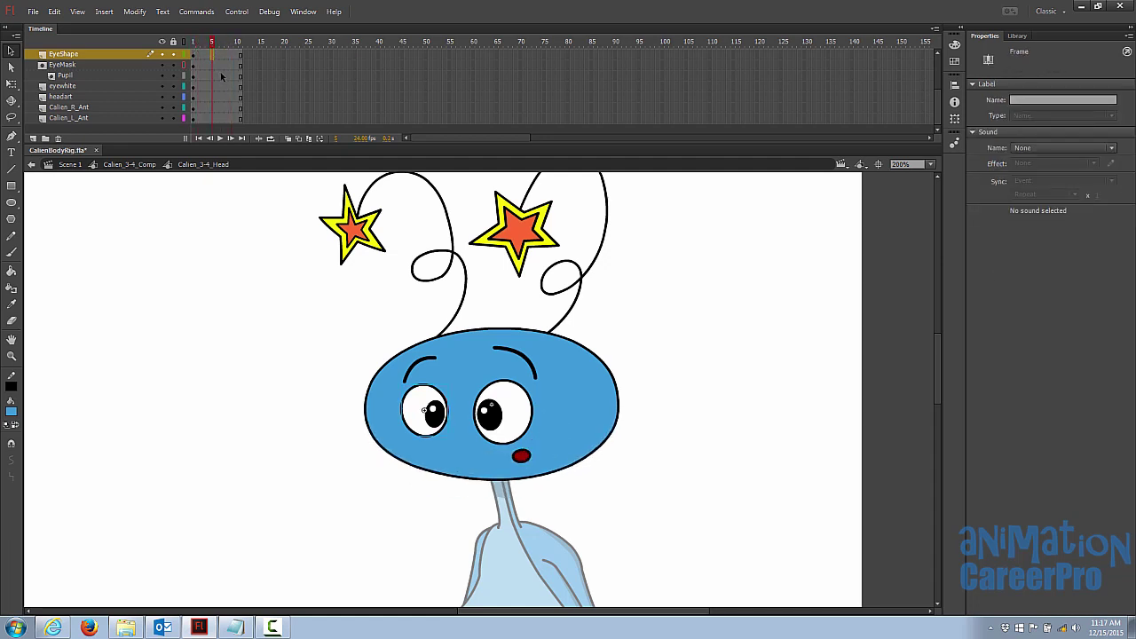
key("F6")
left_click(433, 391)
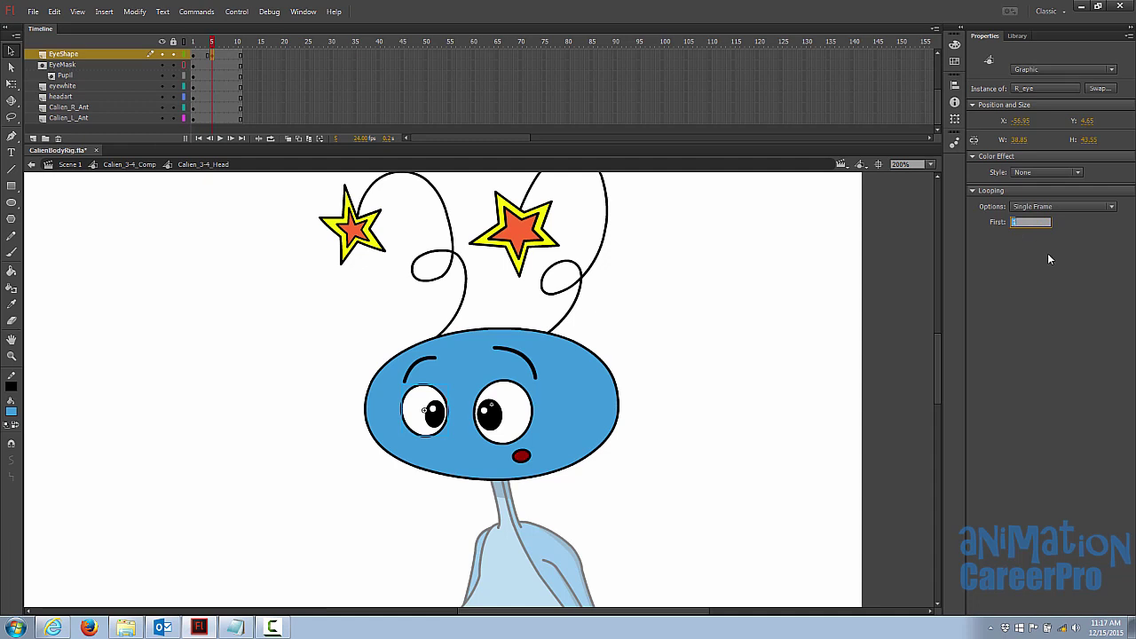
type("2")
key("Return")
left_click_drag(226, 51, 213, 47)
left_click(211, 55)
left_click(194, 65)
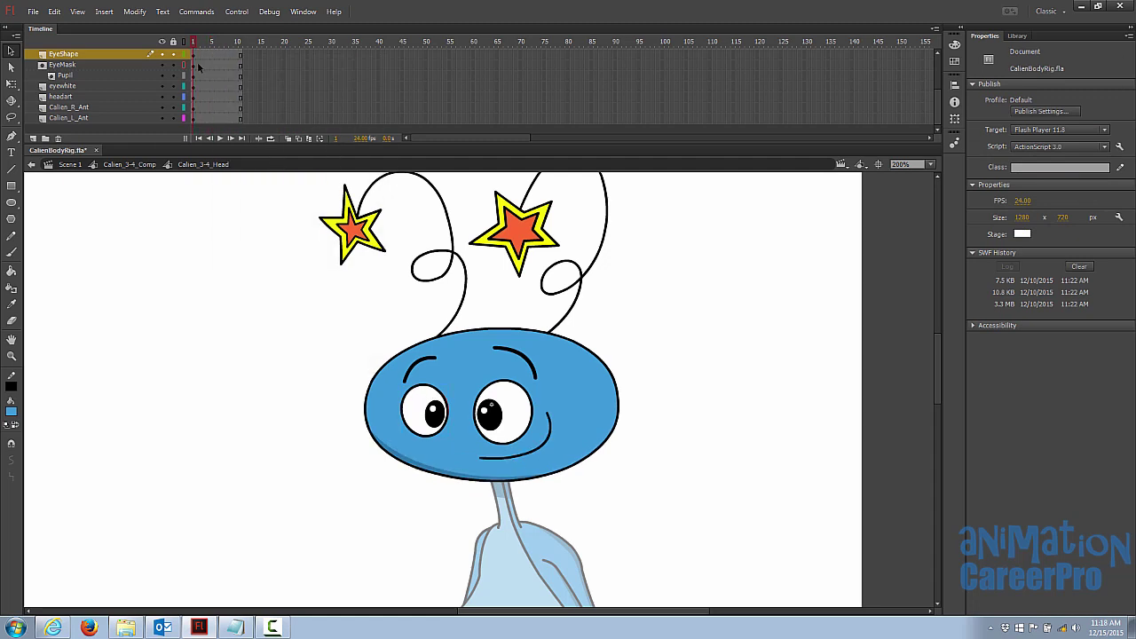
- Set the Mouth instance's looping to Single Frame
left_click(550, 459)
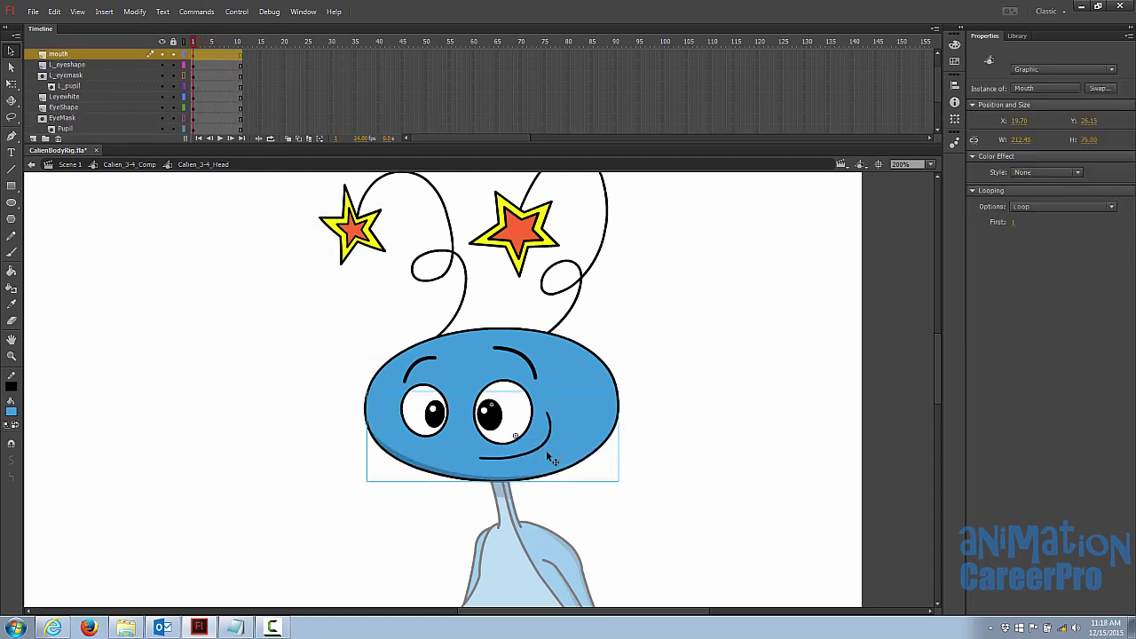
left_click(1033, 210)
left_click(1043, 246)
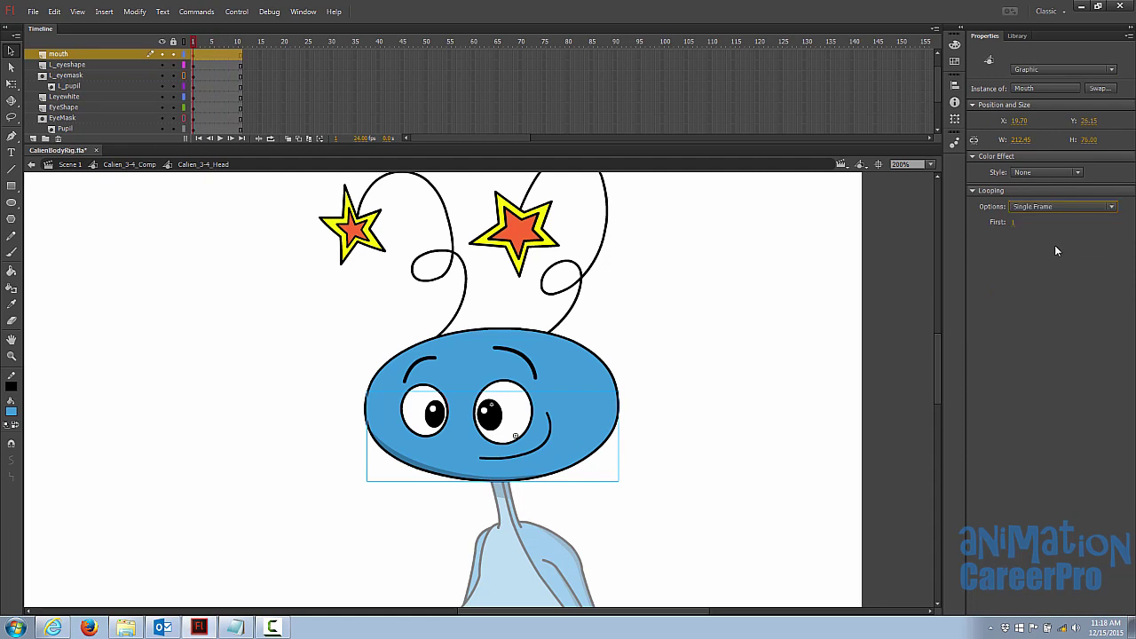
- Exit to Calien_3-4_Comp, re-enter the head and select L_eye to check its looping
double_click(378, 292)
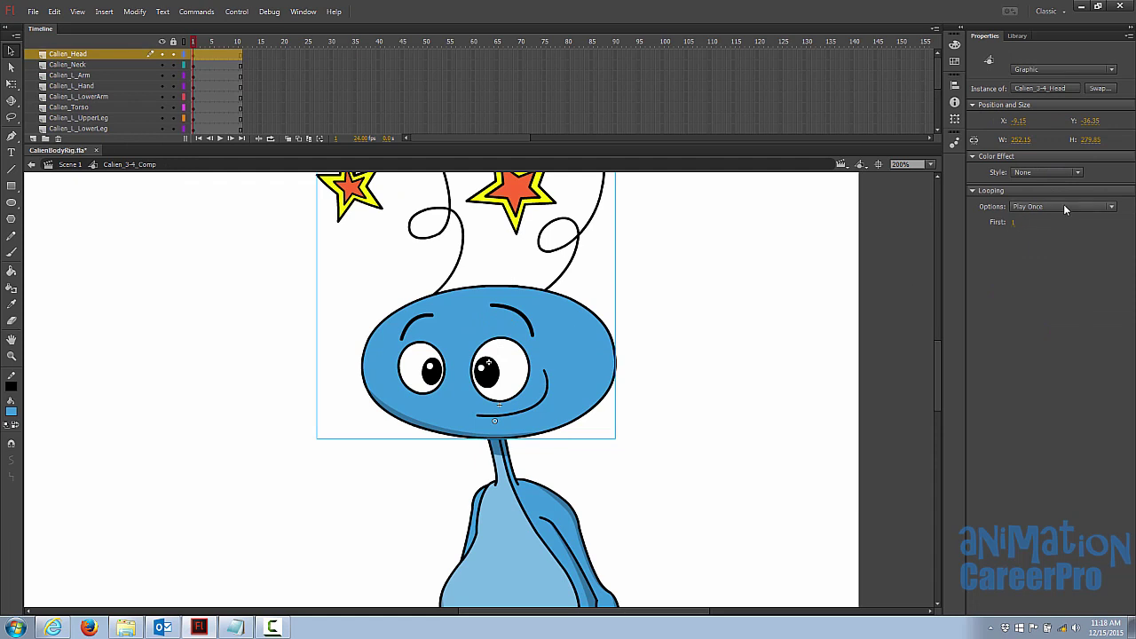
double_click(477, 329)
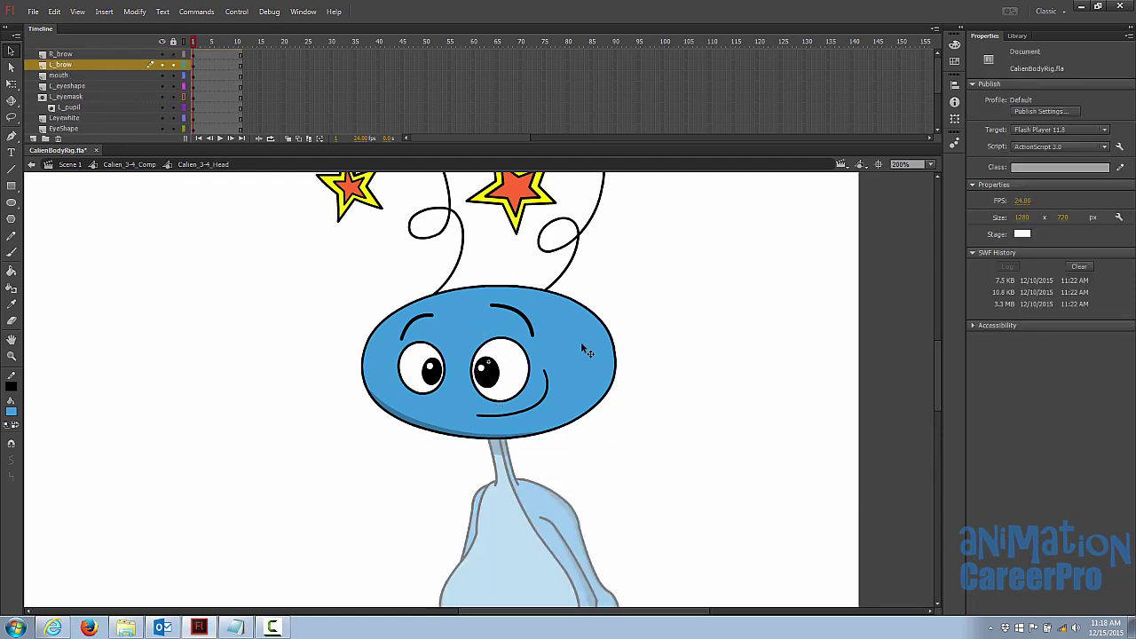
left_click(492, 342)
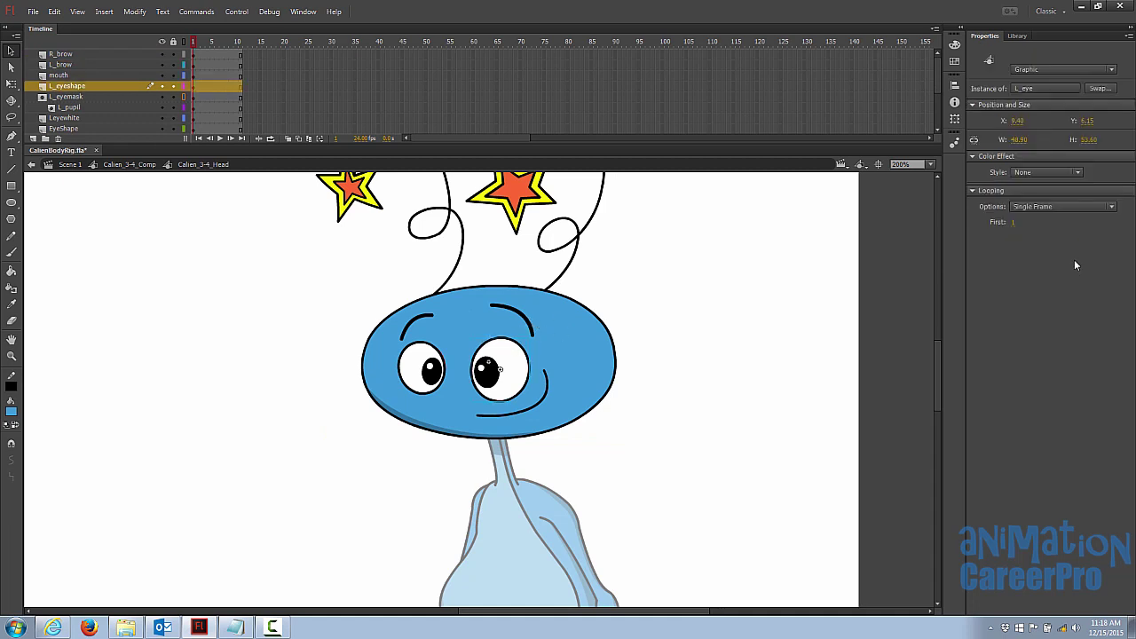
- Back in Calien_3-4_Comp, select the Calien_Neck instance and open its Looping options
double_click(706, 350)
left_click(504, 470)
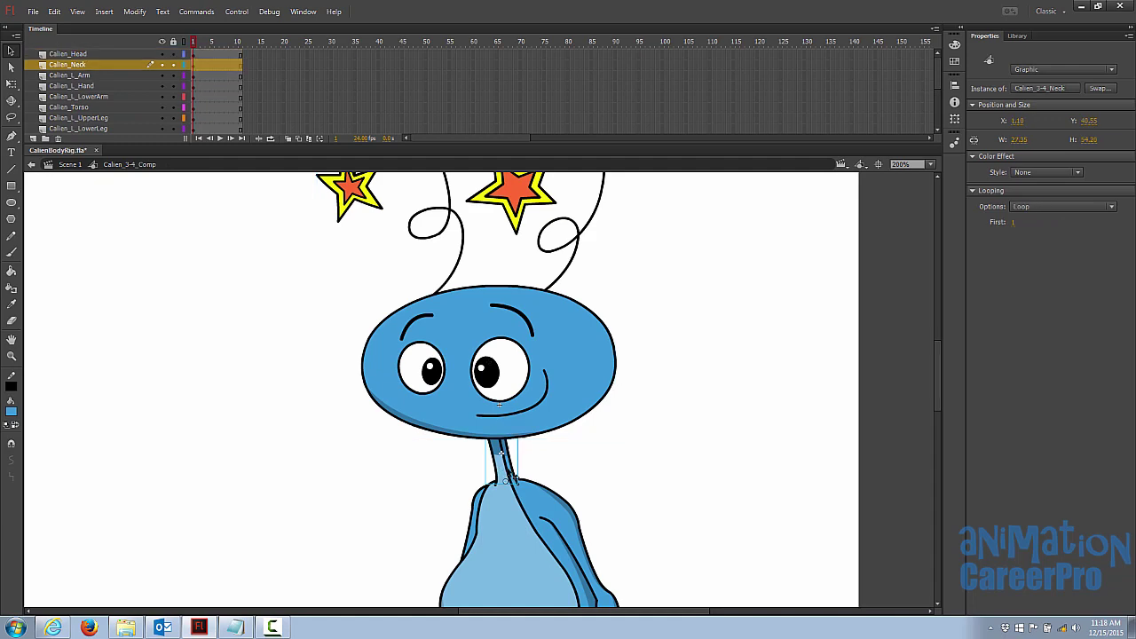
scroll(589, 353, "down", 2)
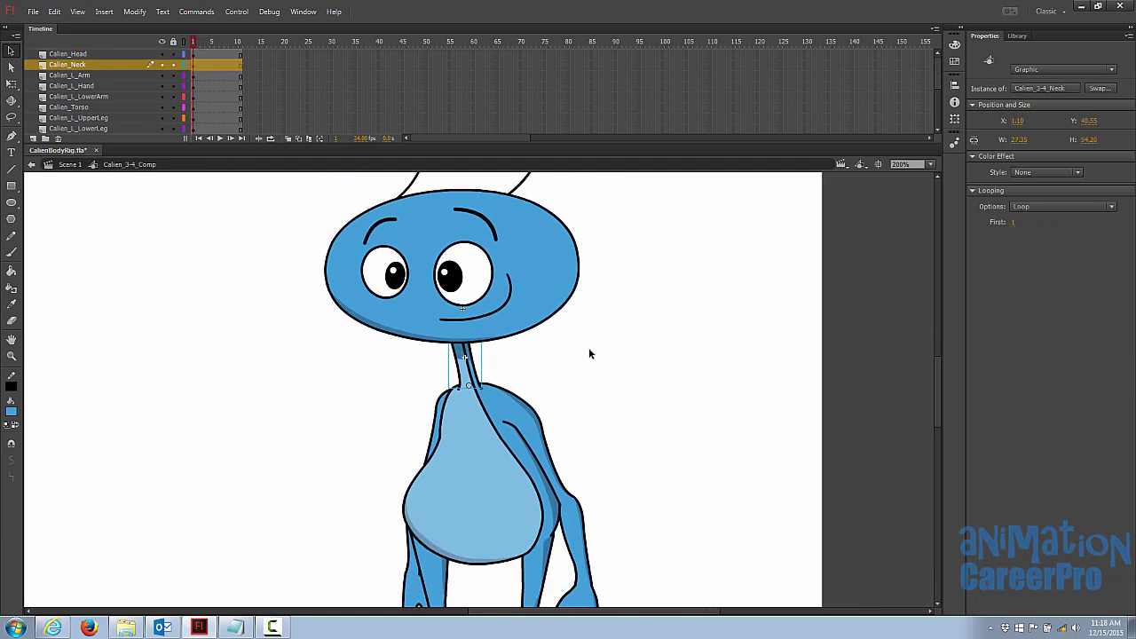
left_click(1040, 204)
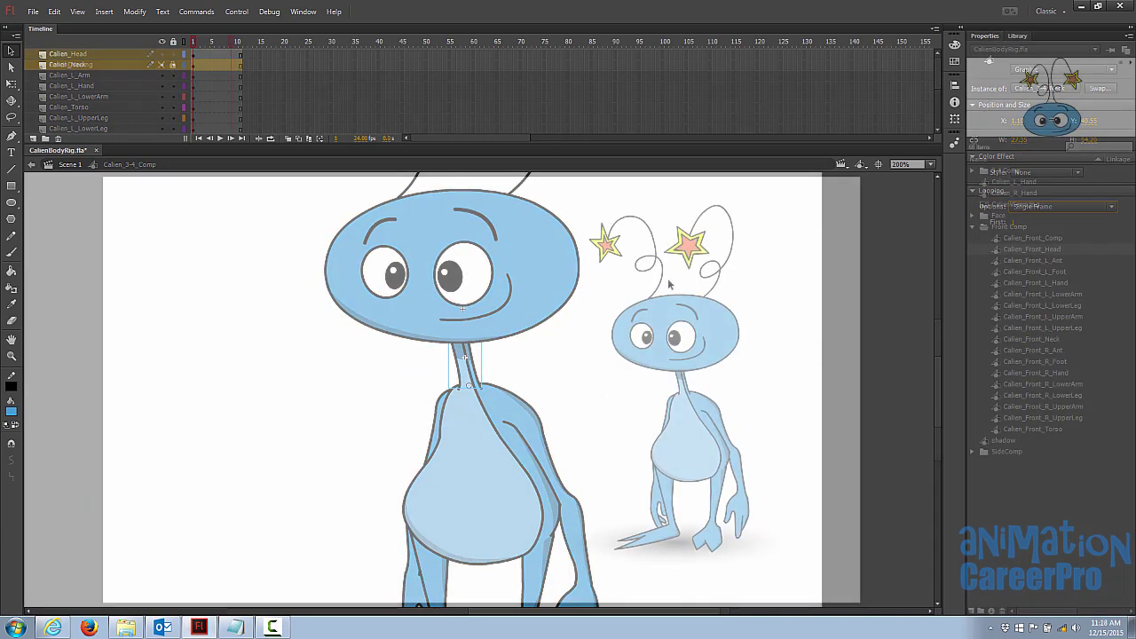